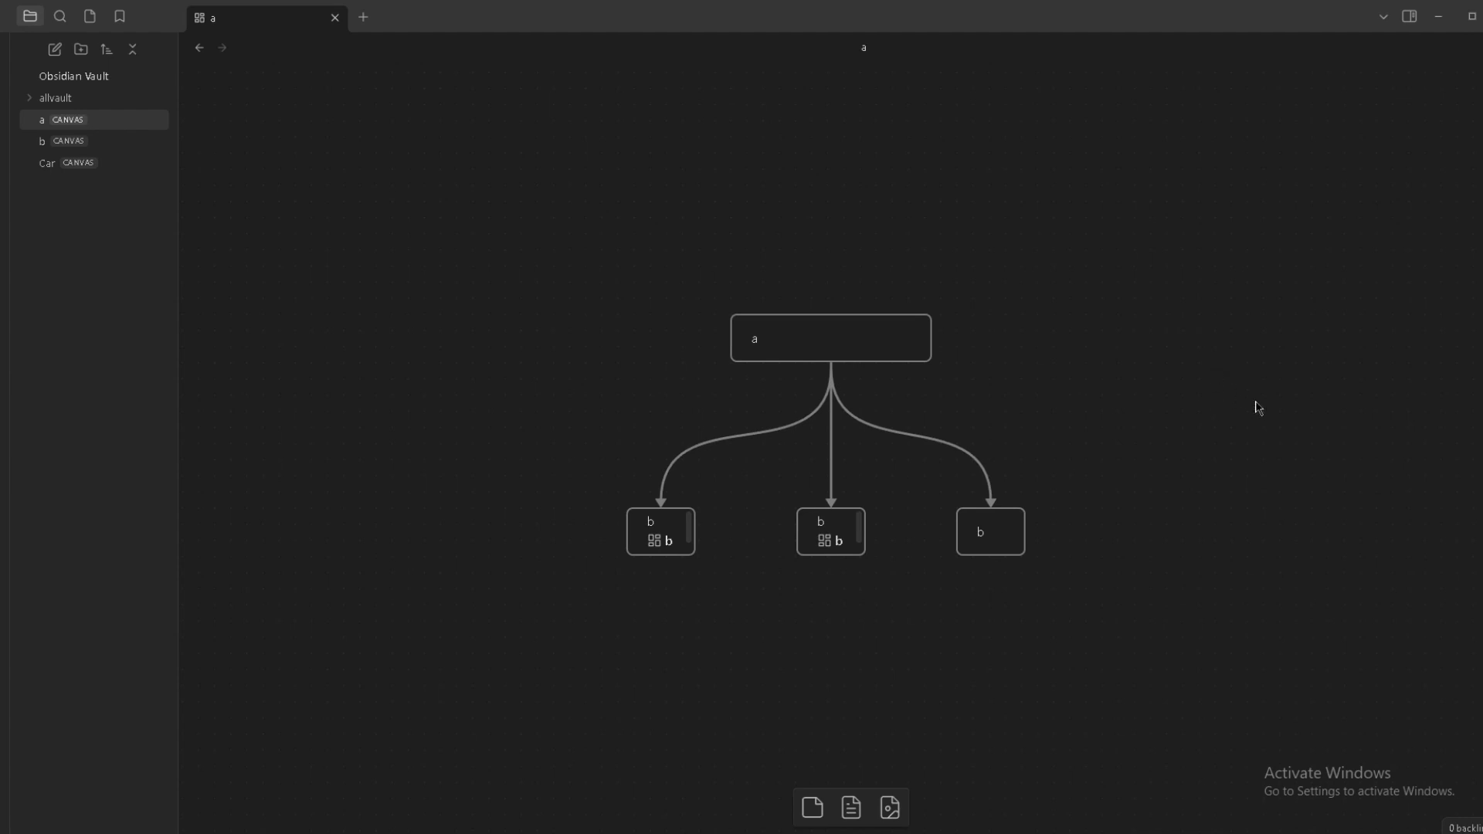
# Examine the hierarchy on canvas a, from its top card to the three b cards, and compare it with canvas b.
pyautogui.moveTo(1279, 378)
pyautogui.mouseDown()
pyautogui.moveTo(1272, 399)
pyautogui.moveTo(1271, 385)
pyautogui.mouseUp()
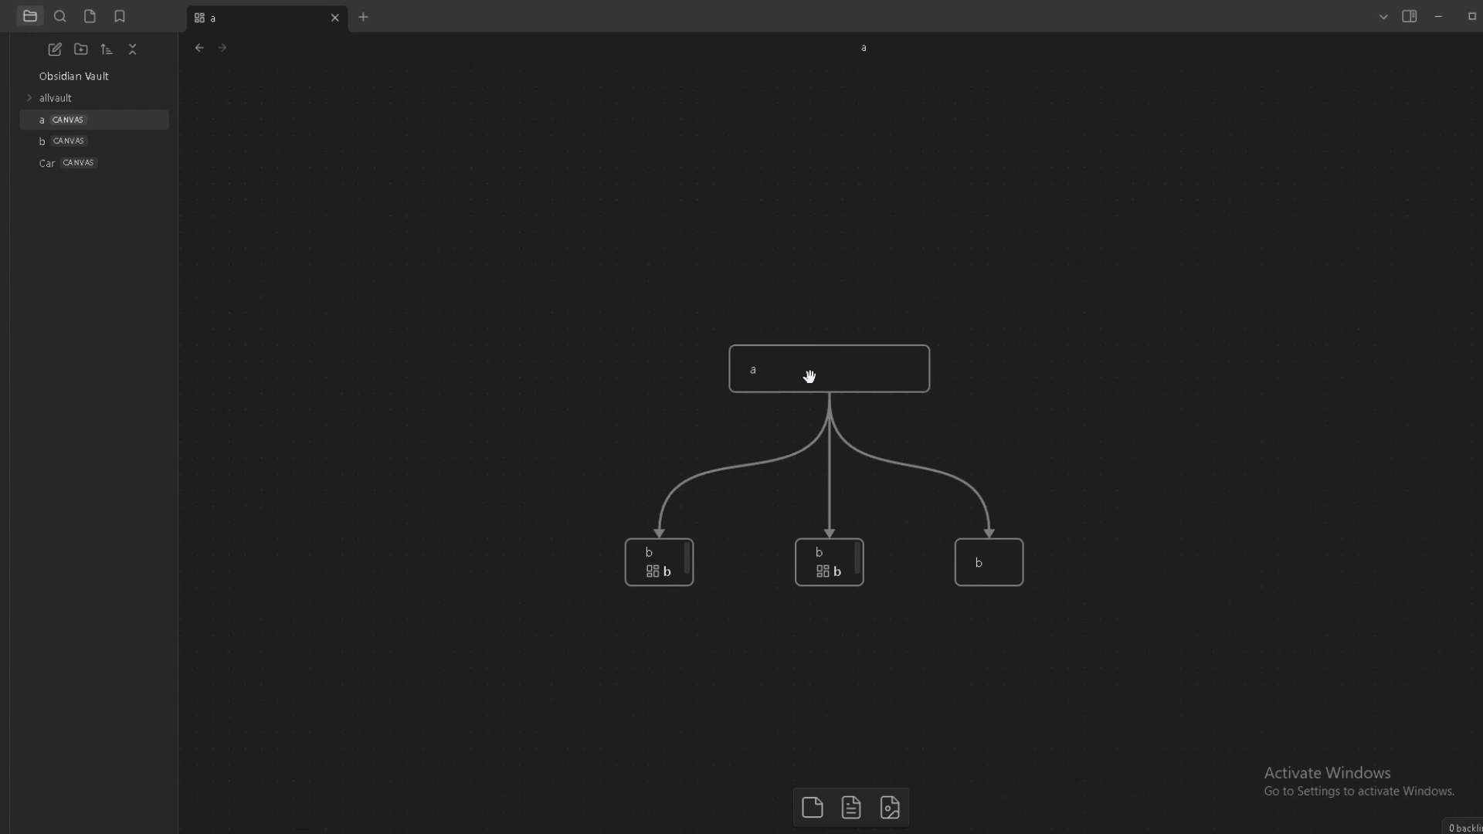
pyautogui.moveTo(1146, 444); pyautogui.dragTo(1155, 435)
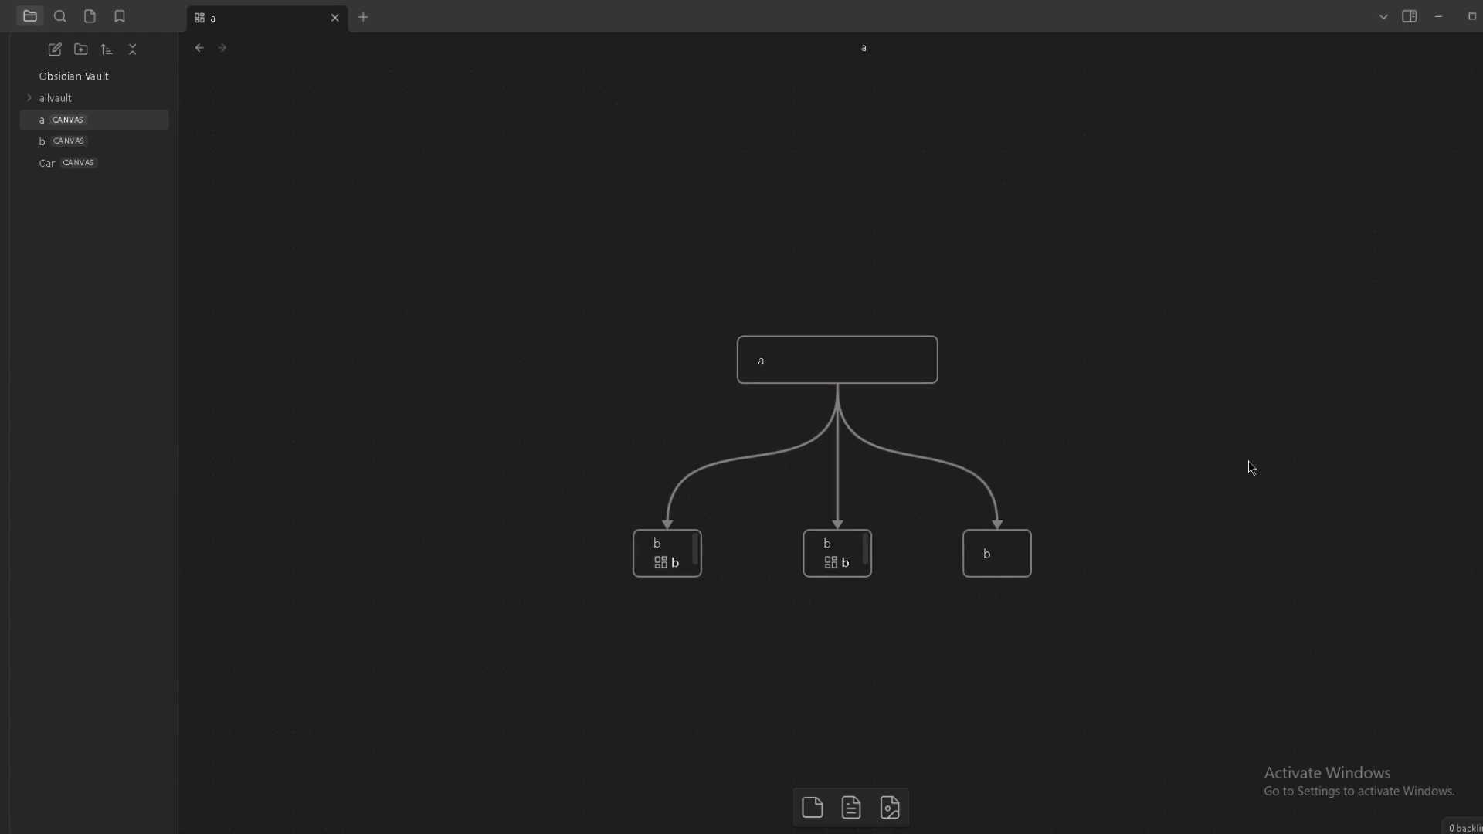
pyautogui.moveTo(1185, 334); pyautogui.dragTo(1160, 359)
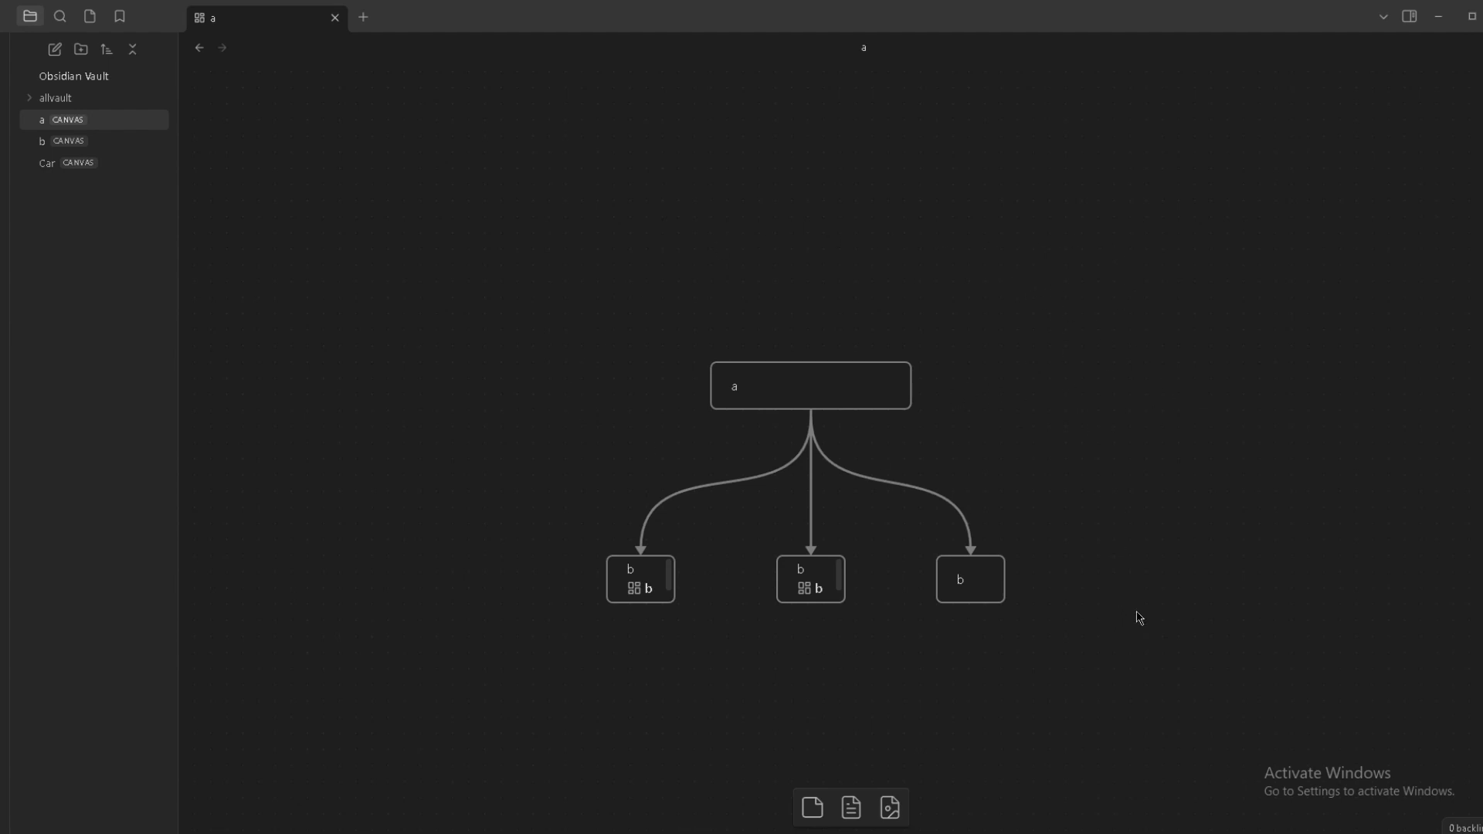
pyautogui.moveTo(742, 268); pyautogui.dragTo(1131, 433)
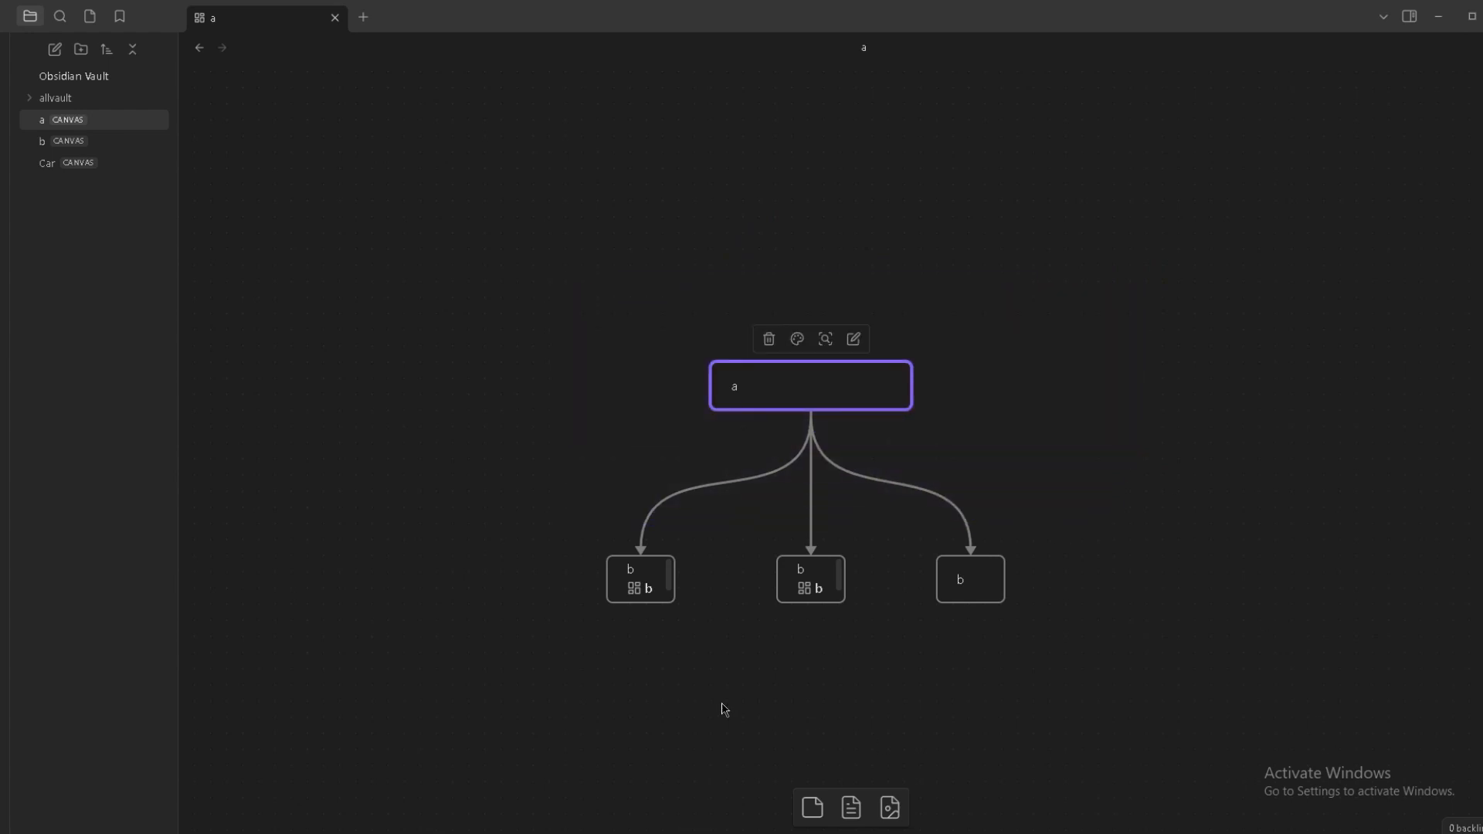
pyautogui.click(509, 464)
pyautogui.moveTo(493, 444); pyautogui.dragTo(1179, 729)
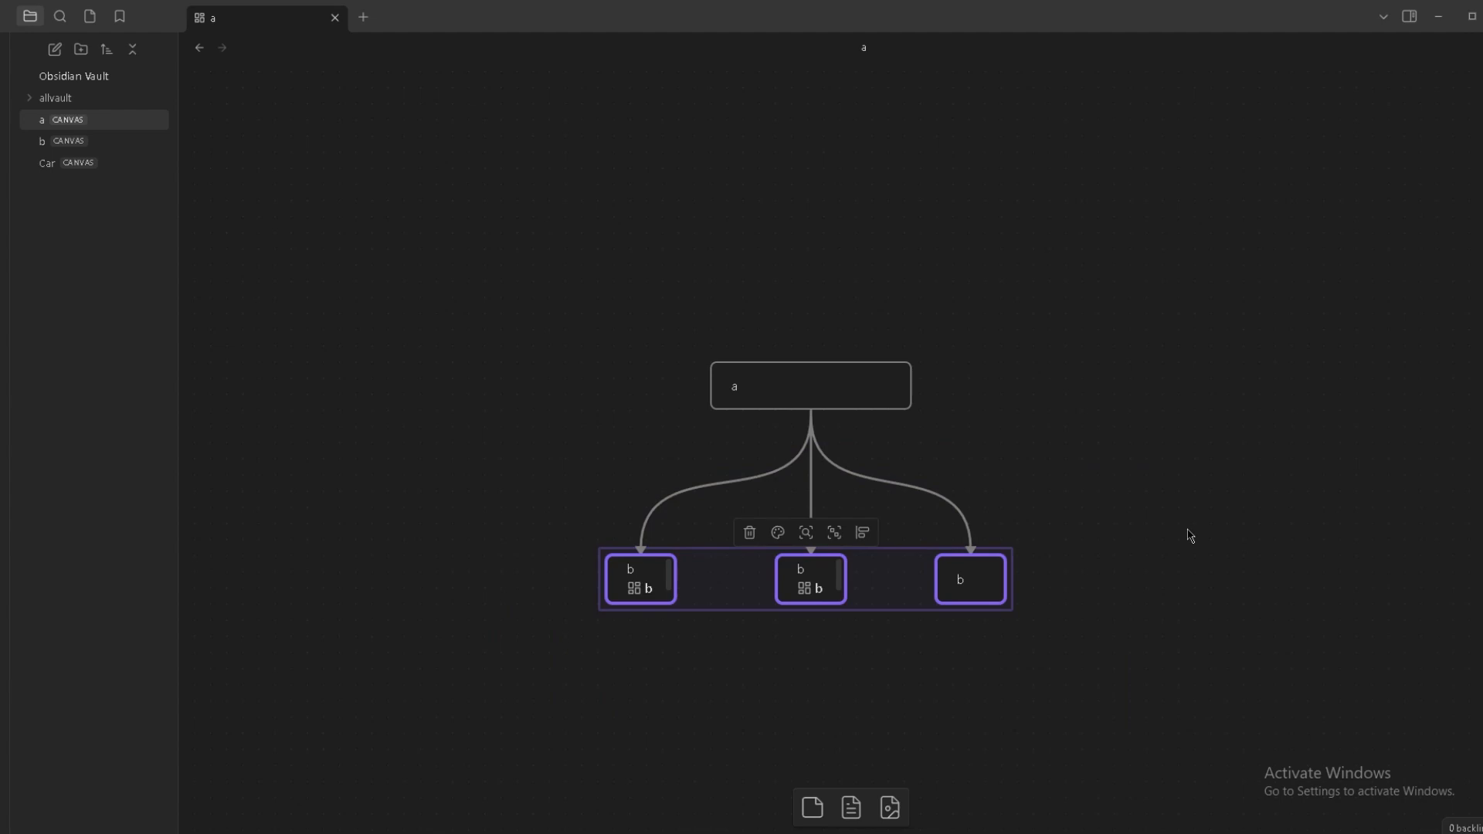
pyautogui.click(1160, 532)
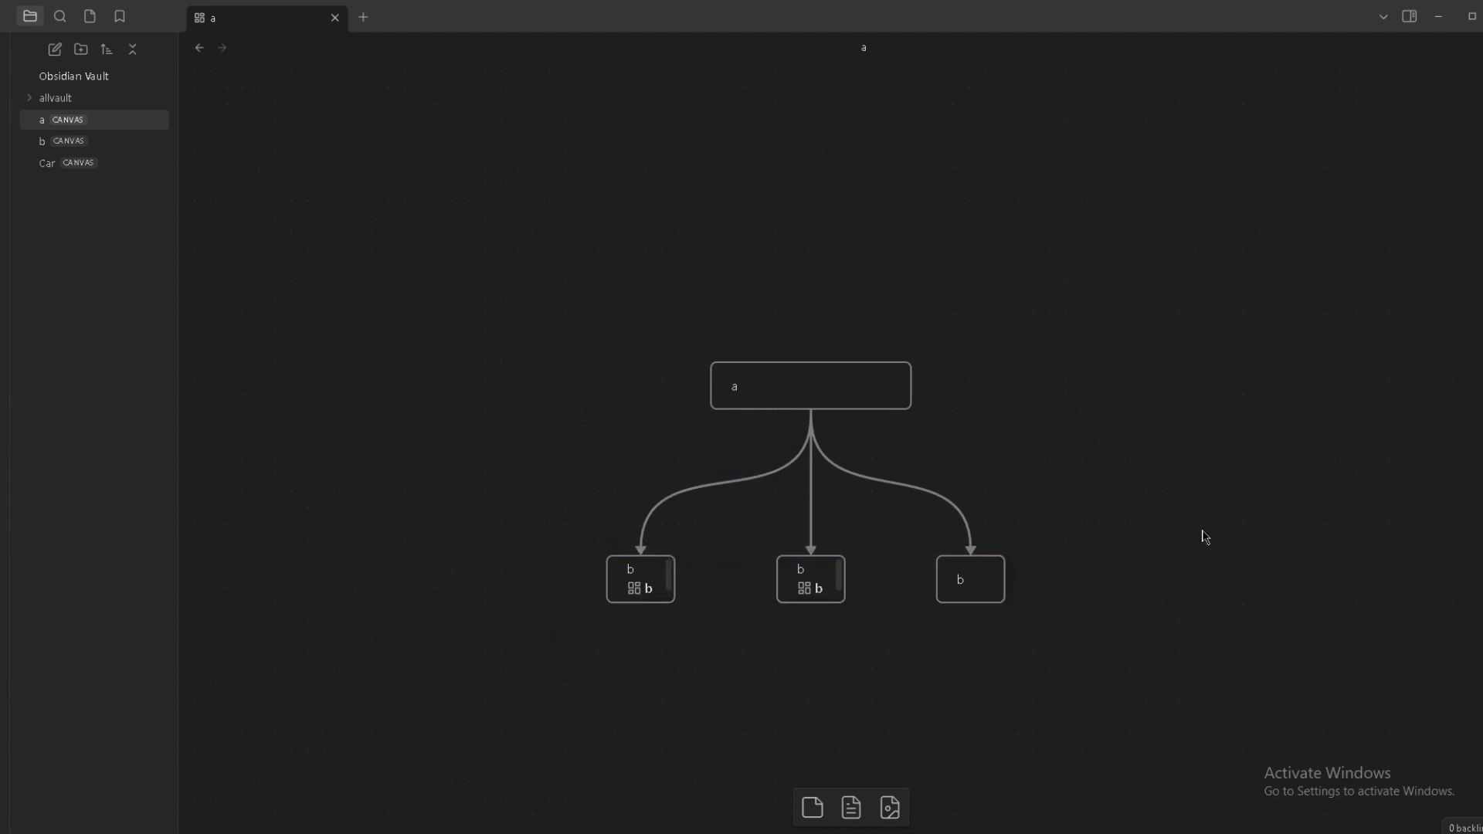
pyautogui.click(124, 141)
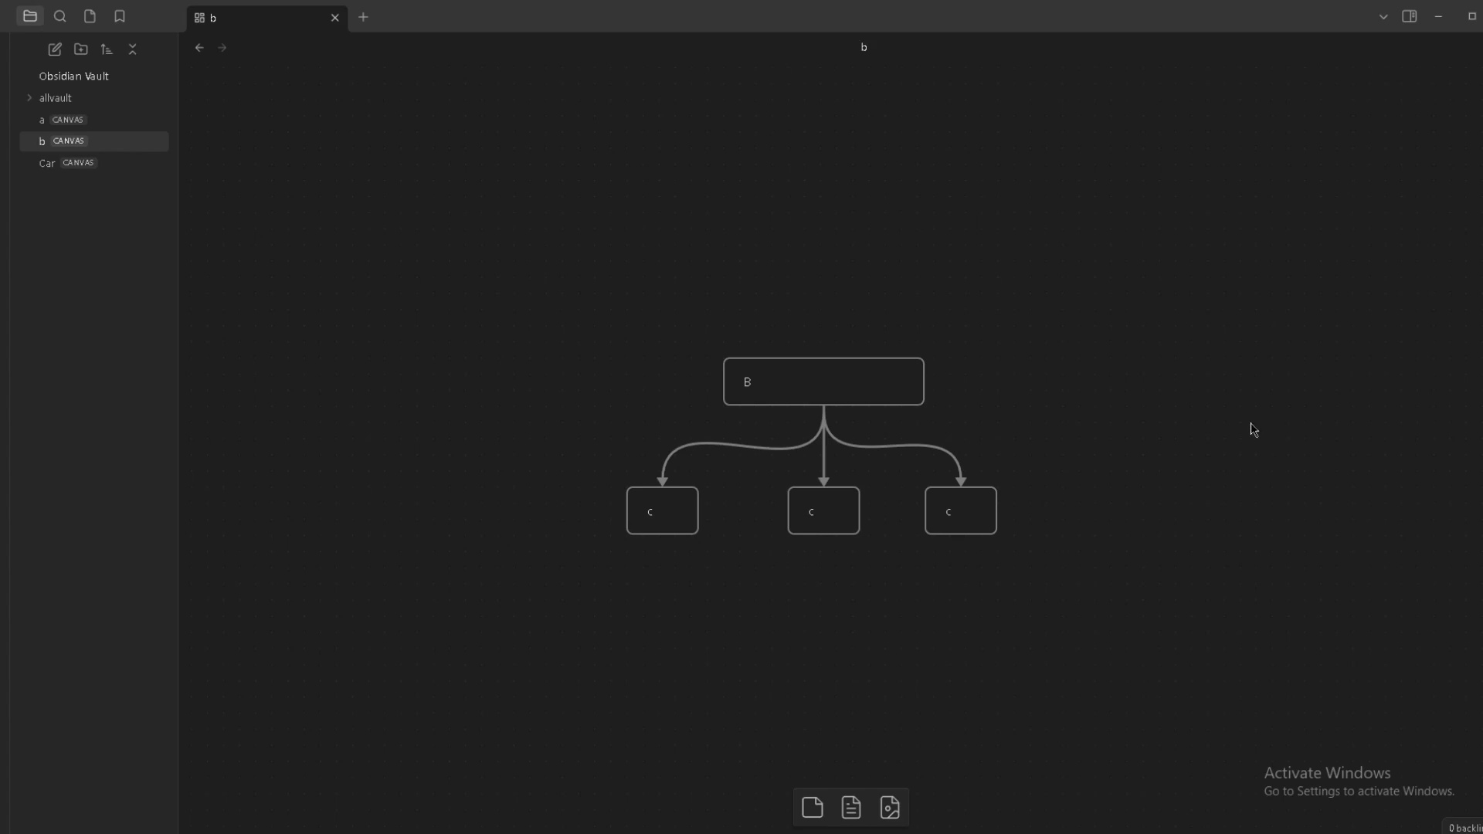
pyautogui.click(131, 126)
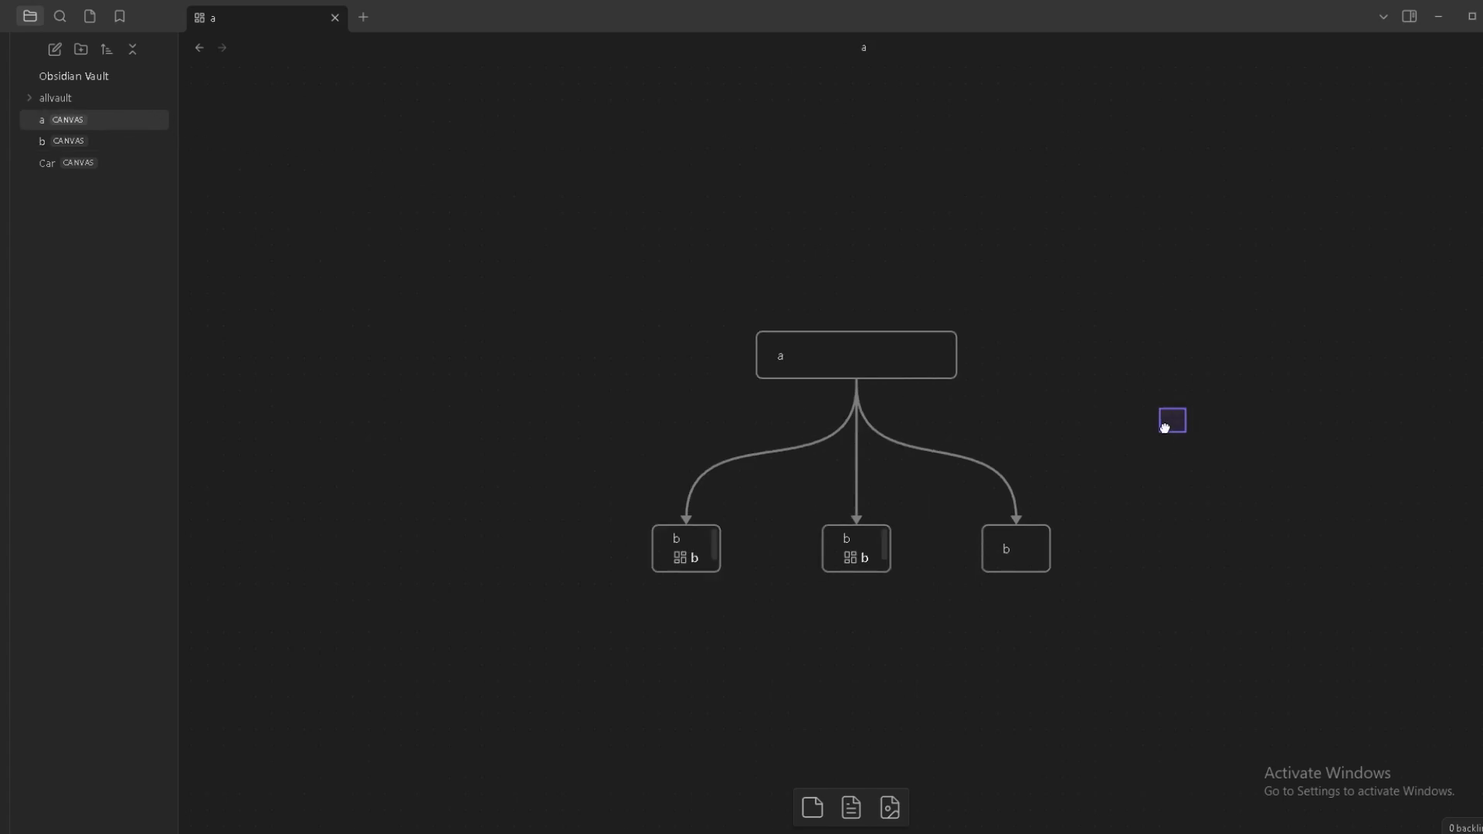
# Add a link to canvas b inside the rightmost b card on canvas a.
pyautogui.click(1022, 533)
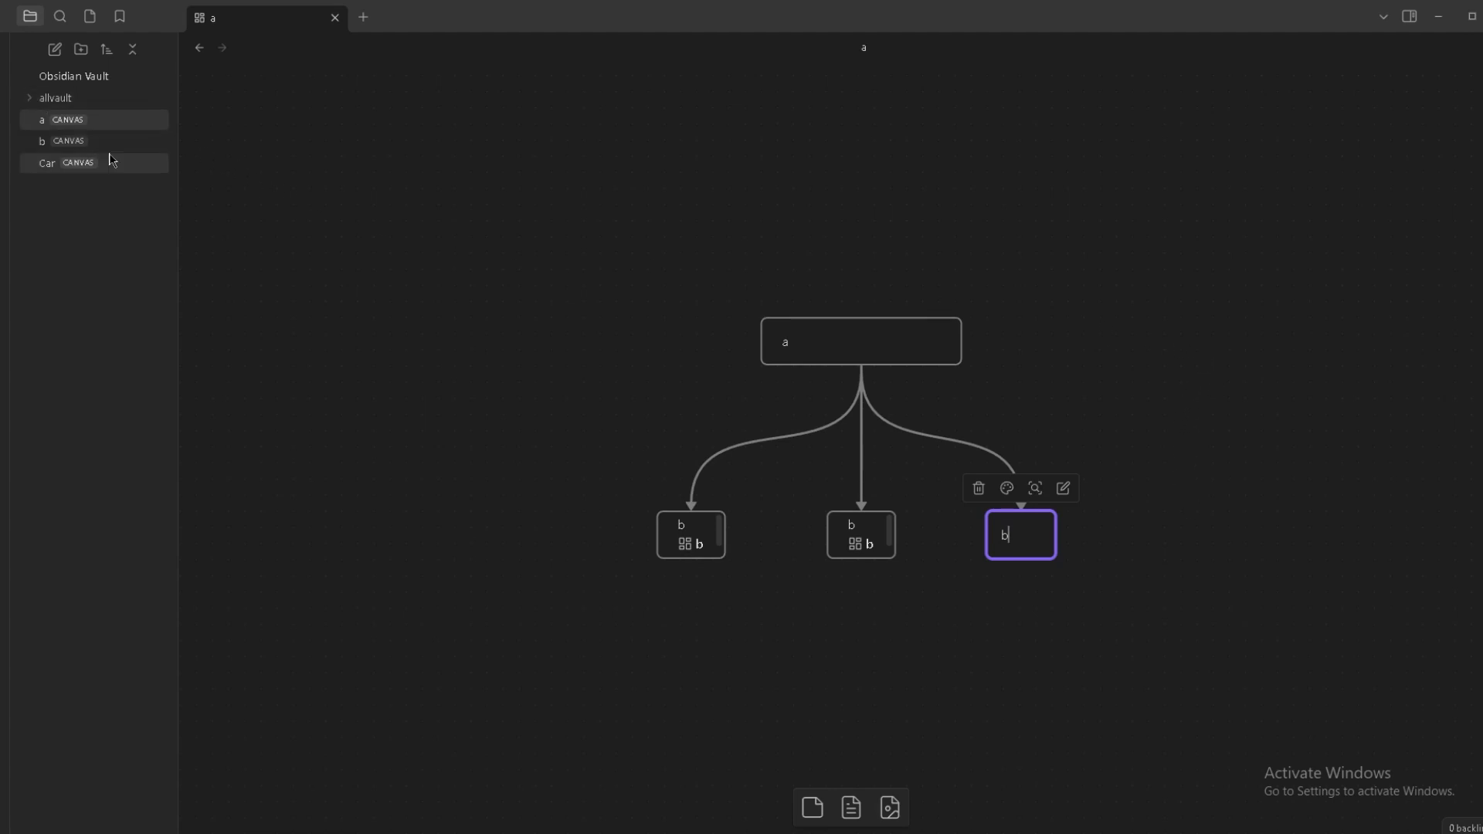
pyautogui.moveTo(100, 144); pyautogui.dragTo(1026, 534)
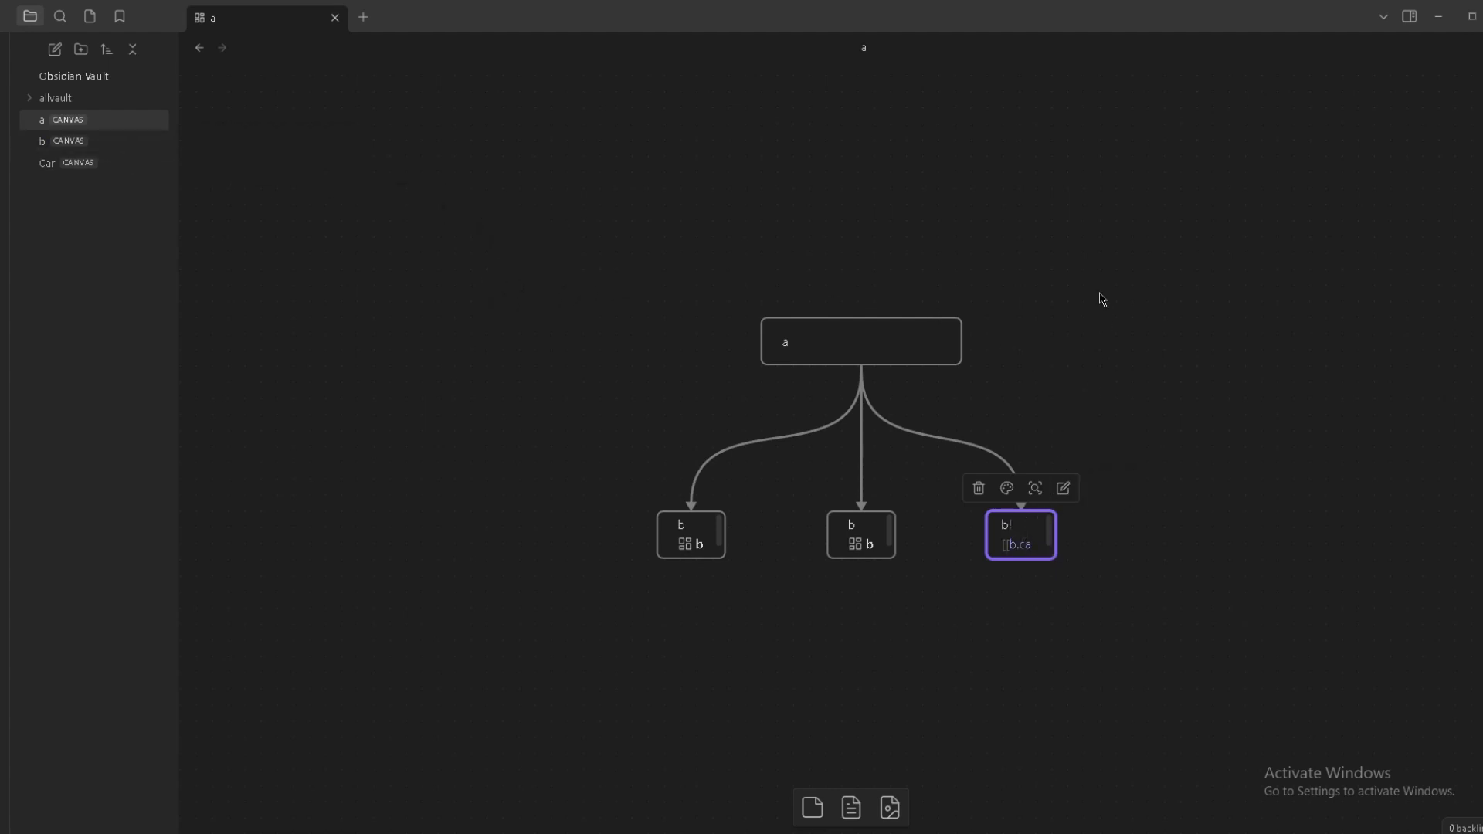
pyautogui.click(1135, 495)
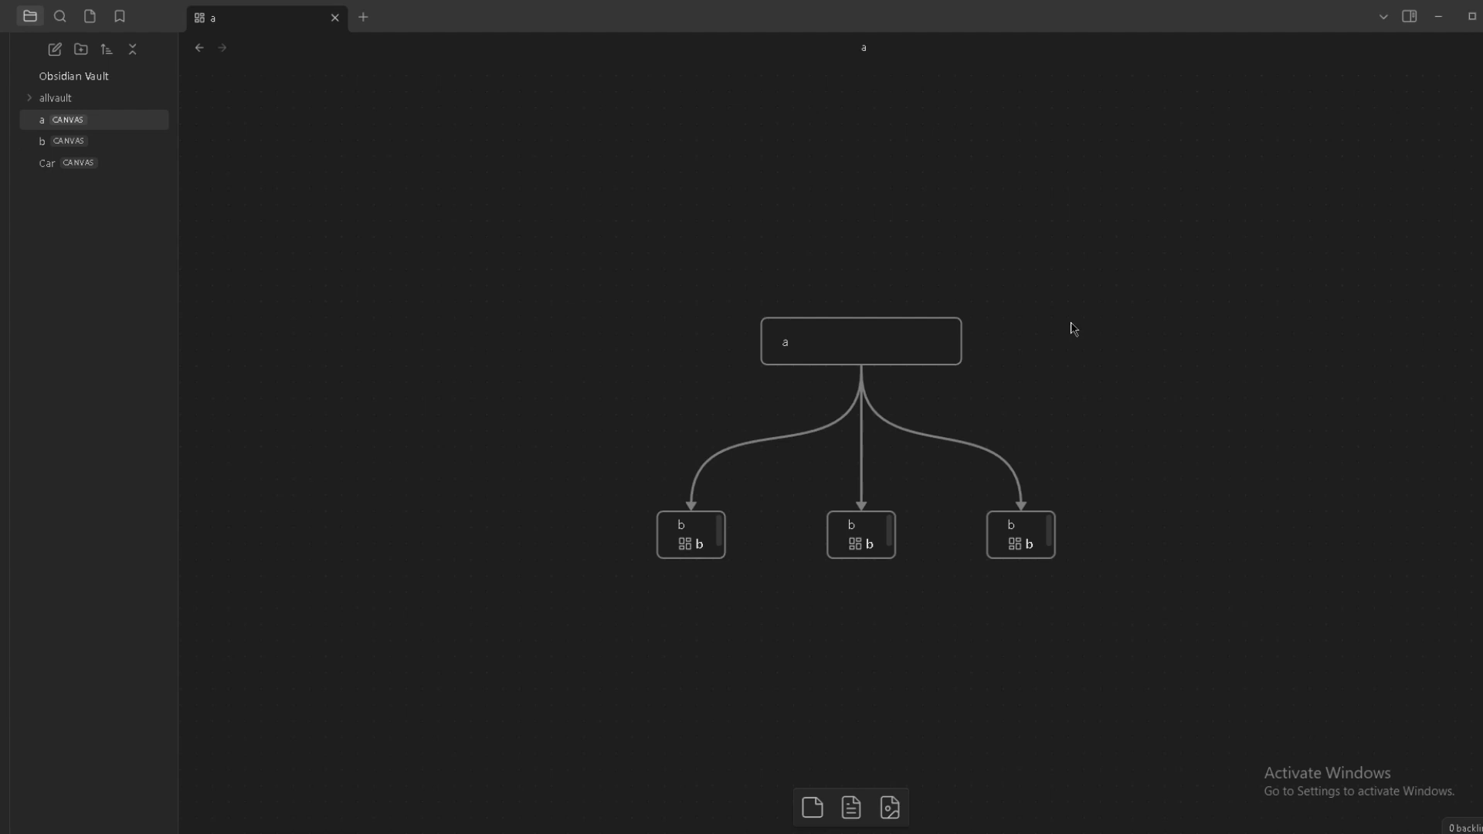
# Follow the link in the middle b card to canvas b and delete the stray empty card there.
pyautogui.moveTo(685, 234); pyautogui.dragTo(957, 429)
pyautogui.click(1177, 343)
pyautogui.click(860, 540)
pyautogui.click(857, 549)
pyautogui.doubleClick(855, 549)
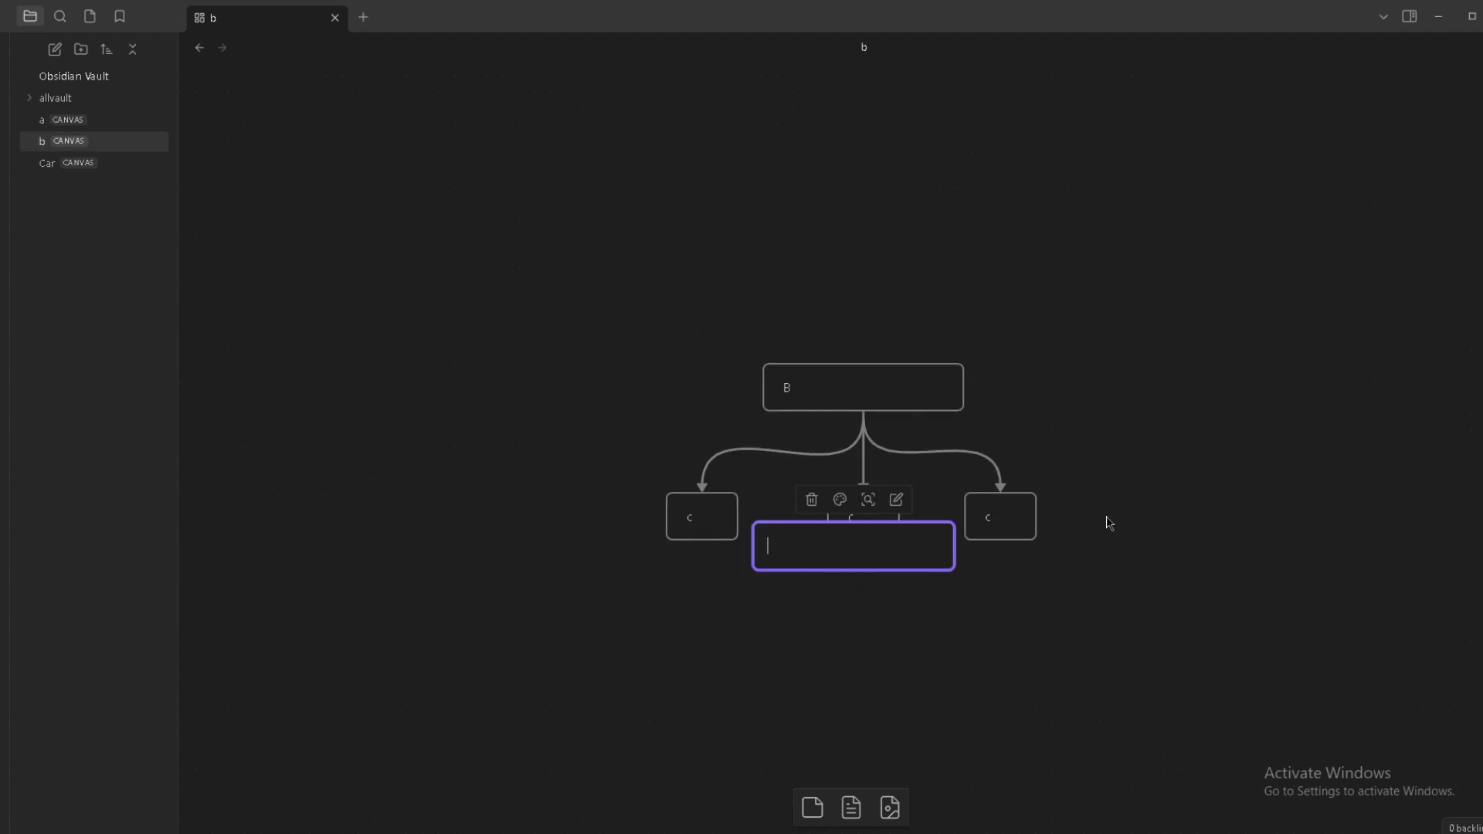
pyautogui.moveTo(971, 642); pyautogui.dragTo(847, 556)
pyautogui.press('Delete')
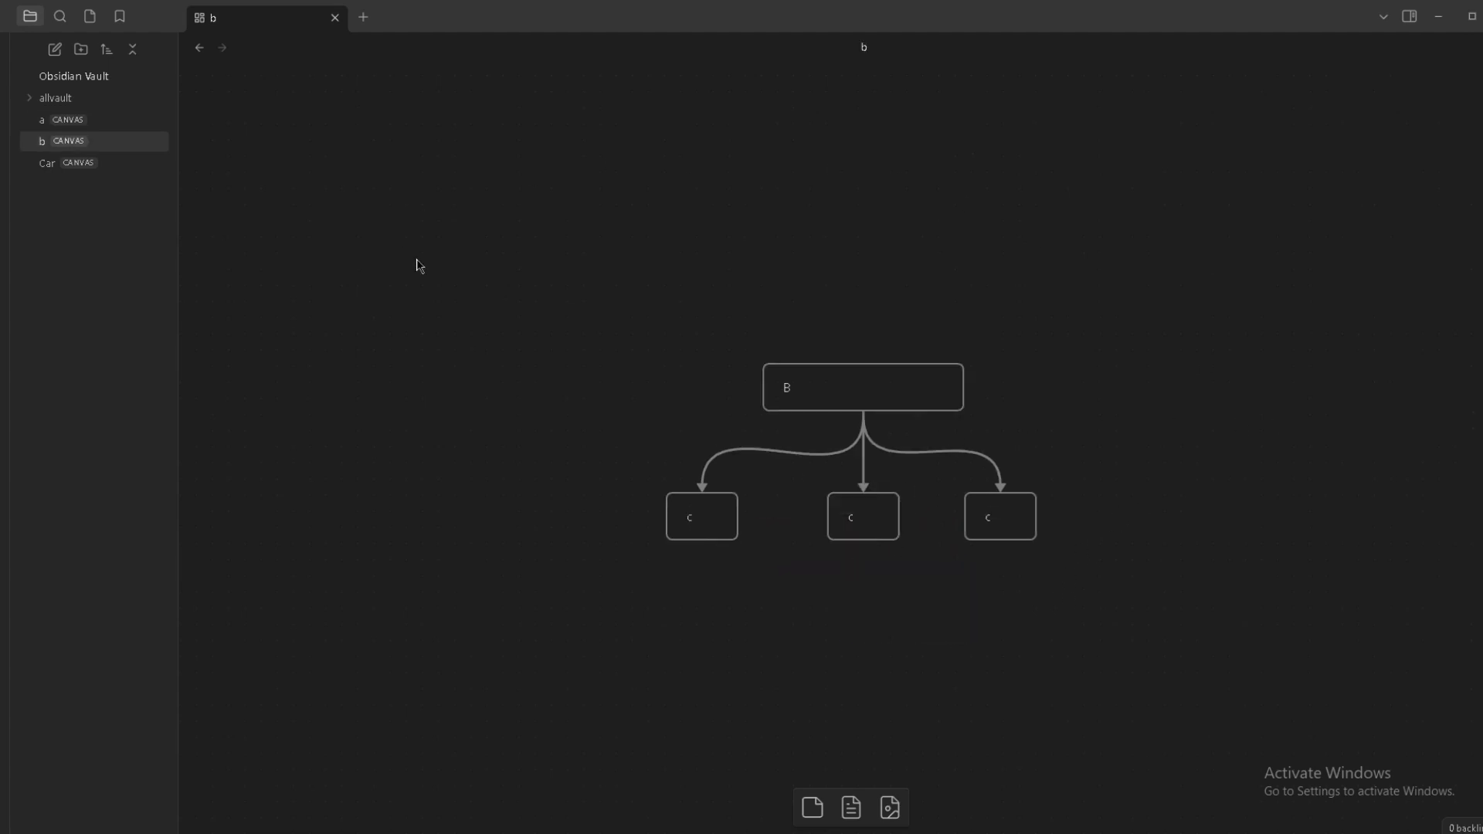
pyautogui.moveTo(417, 260); pyautogui.dragTo(1072, 658)
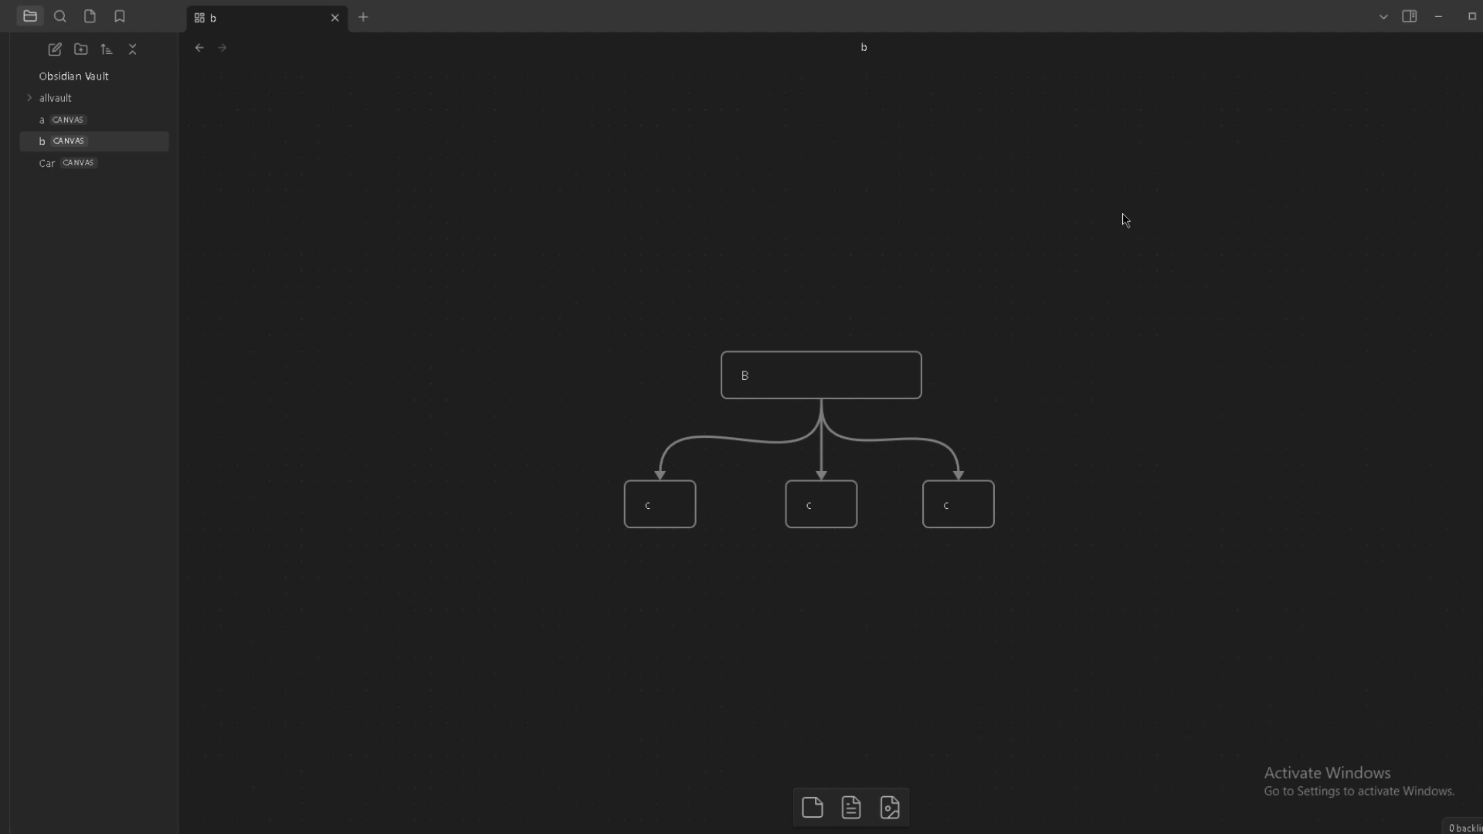
# Return to canvas a and follow the link in the leftmost b card to examine the hierarchy on canvas b.
pyautogui.click(129, 124)
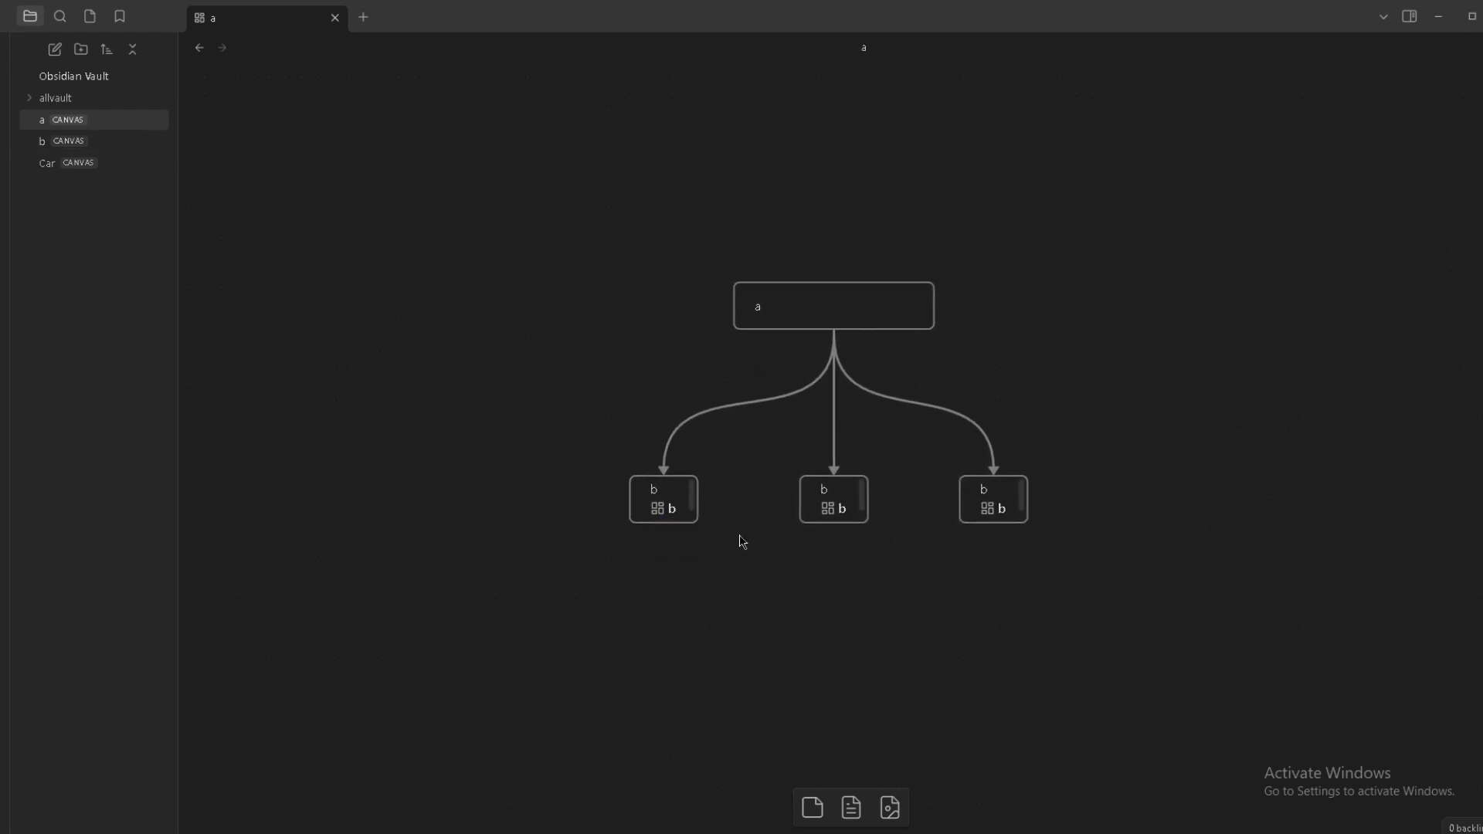
pyautogui.moveTo(984, 627); pyautogui.dragTo(976, 581)
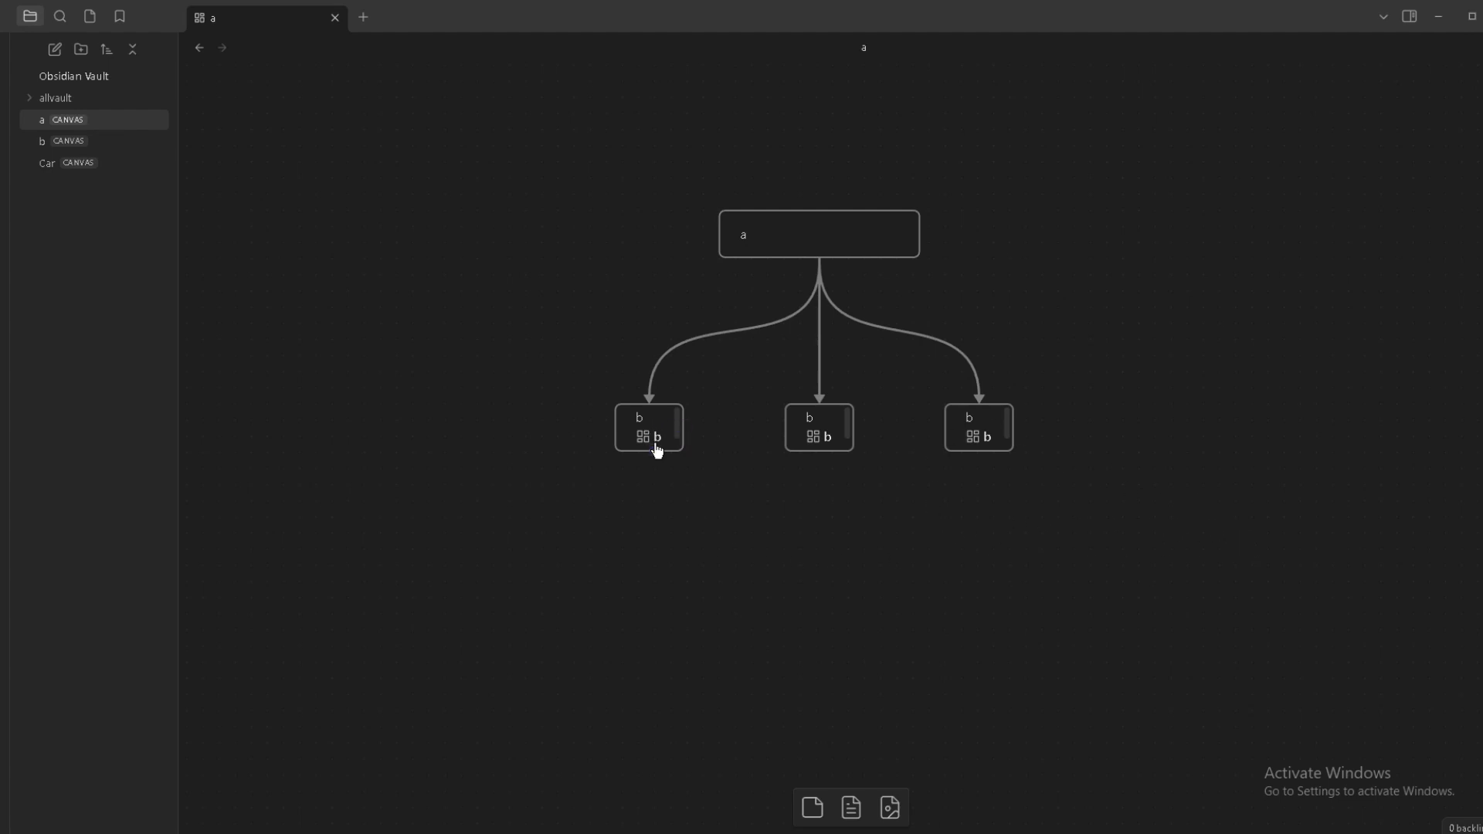
pyautogui.moveTo(661, 452)
pyautogui.click(647, 436)
pyautogui.click(648, 437)
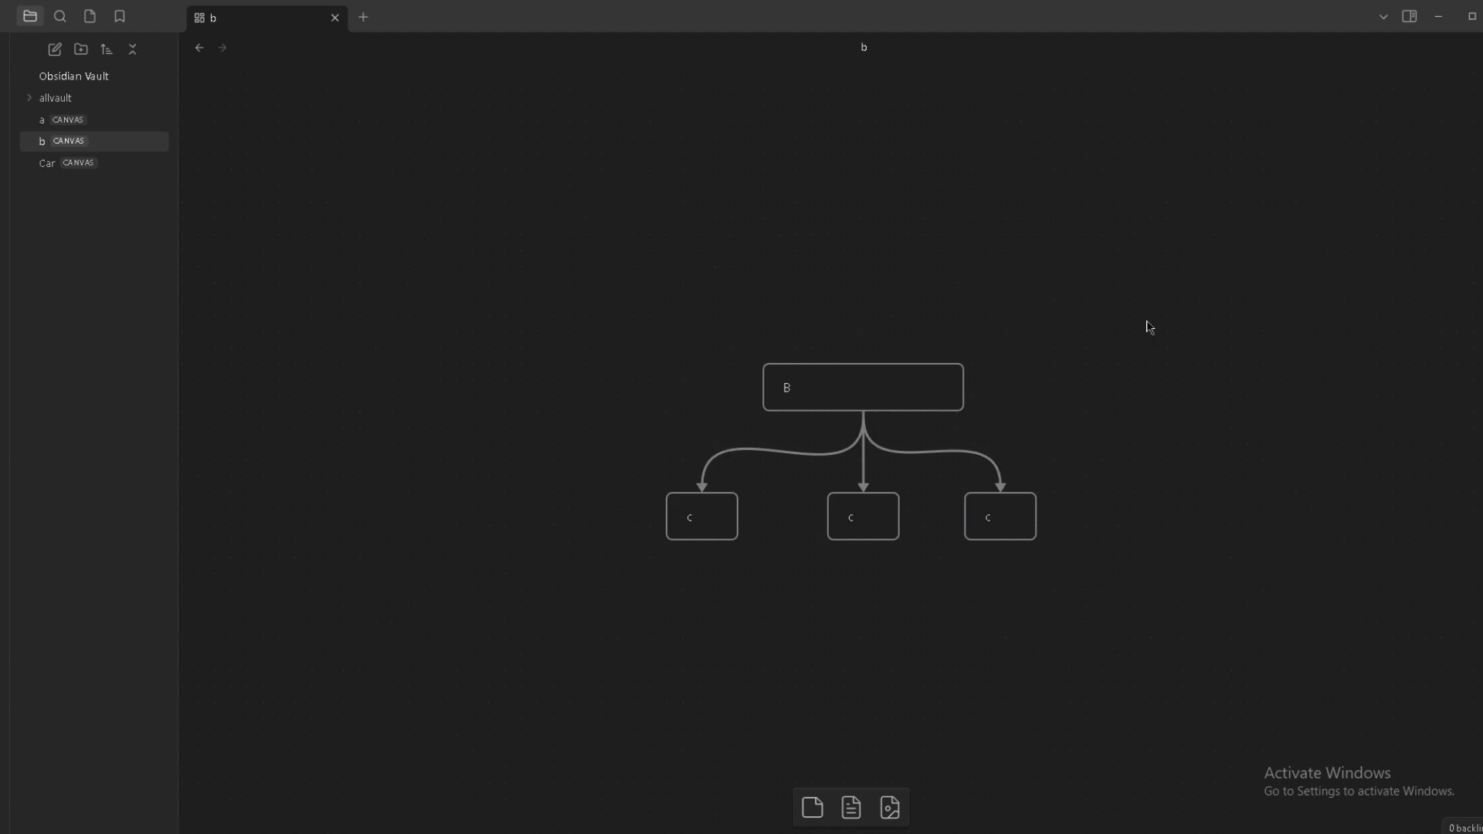
pyautogui.moveTo(575, 253); pyautogui.dragTo(1249, 675)
pyautogui.click(1193, 482)
# Open the Car canvas and examine its complete three-level hierarchy.
pyautogui.click(125, 166)
pyautogui.moveTo(1031, 236); pyautogui.dragTo(1166, 224)
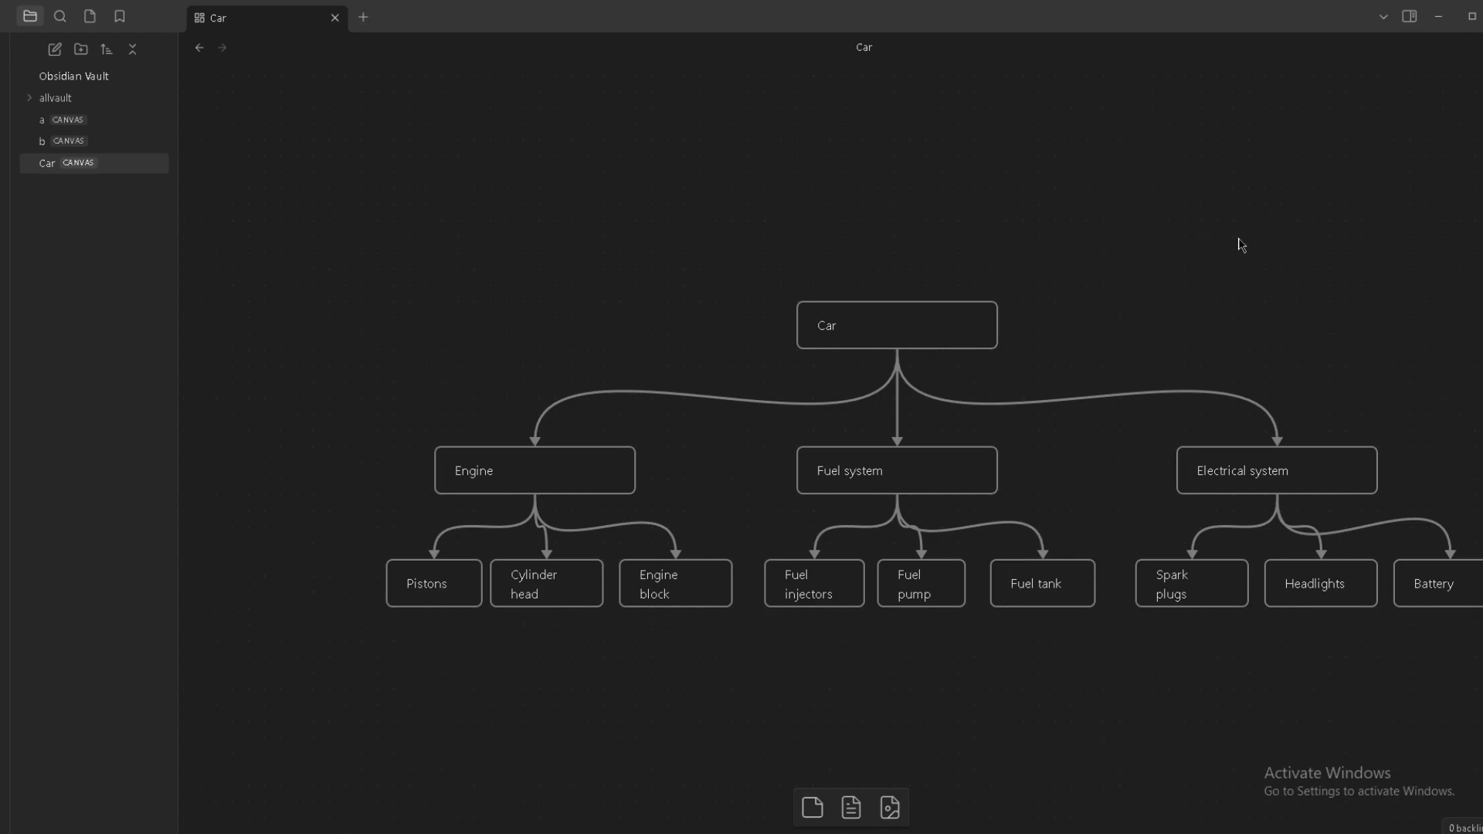
pyautogui.moveTo(1258, 241); pyautogui.dragTo(1237, 212)
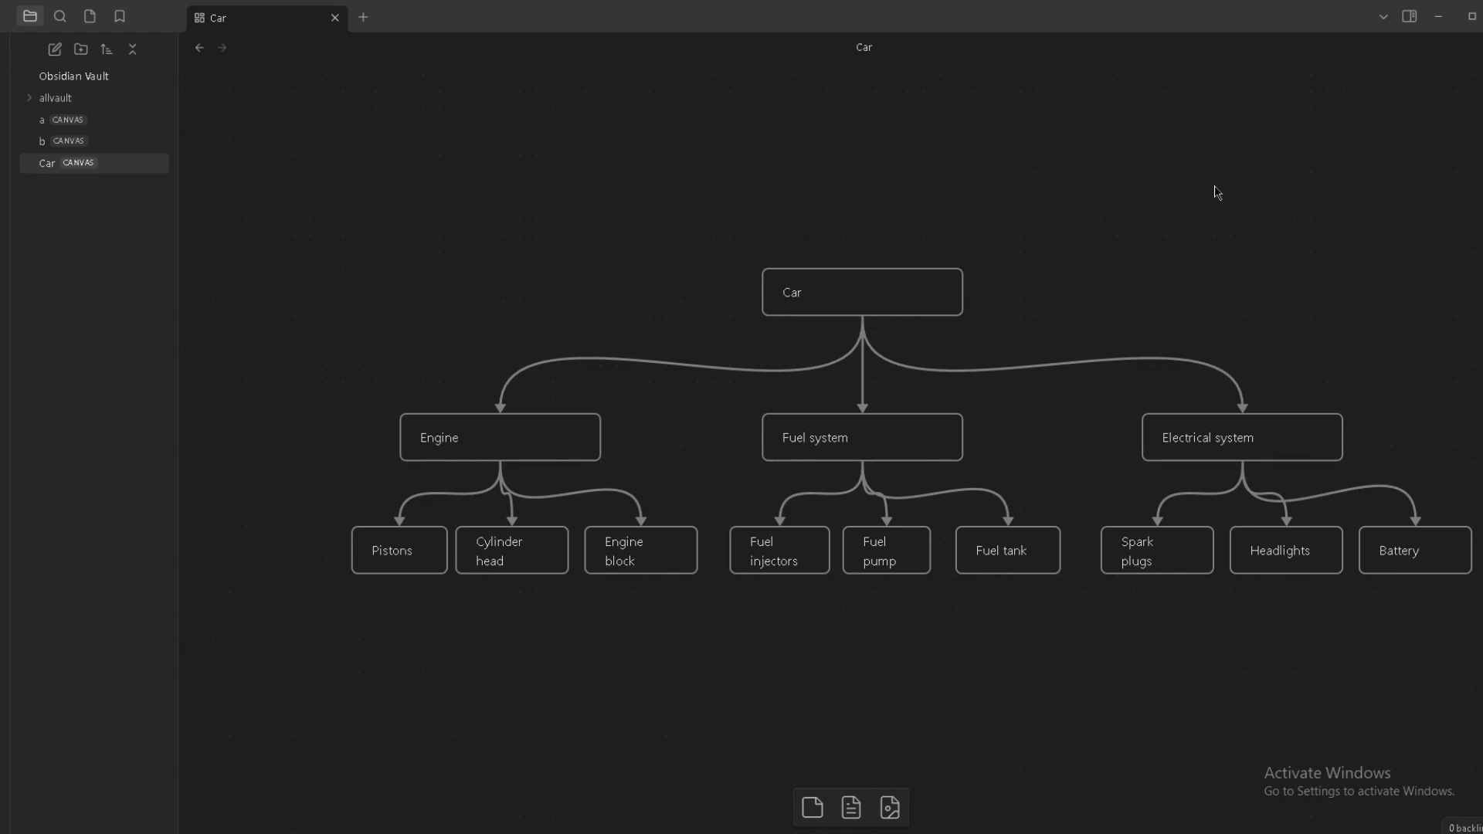
pyautogui.hscroll(1, 1166, 73)
pyautogui.scroll(-2, 1138, 223)
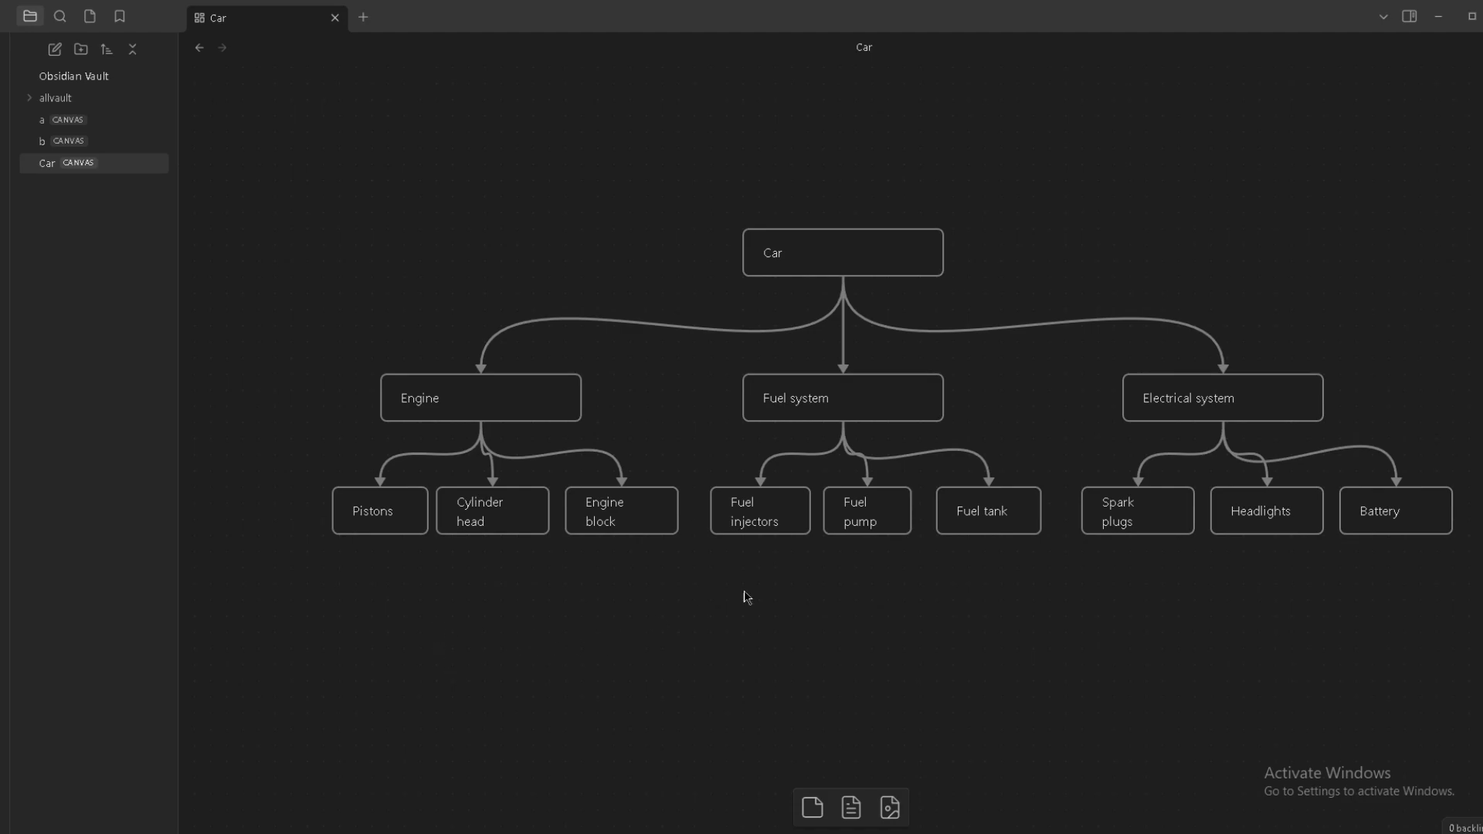
# Trace the Car hierarchy upward by selecting the fuel and electrical part cards, the Fuel system card and the Car card.
pyautogui.moveTo(737, 586); pyautogui.dragTo(996, 479)
pyautogui.click(1098, 641)
pyautogui.moveTo(1087, 601); pyautogui.dragTo(1446, 502)
pyautogui.click(948, 622)
pyautogui.moveTo(1041, 404); pyautogui.dragTo(733, 395)
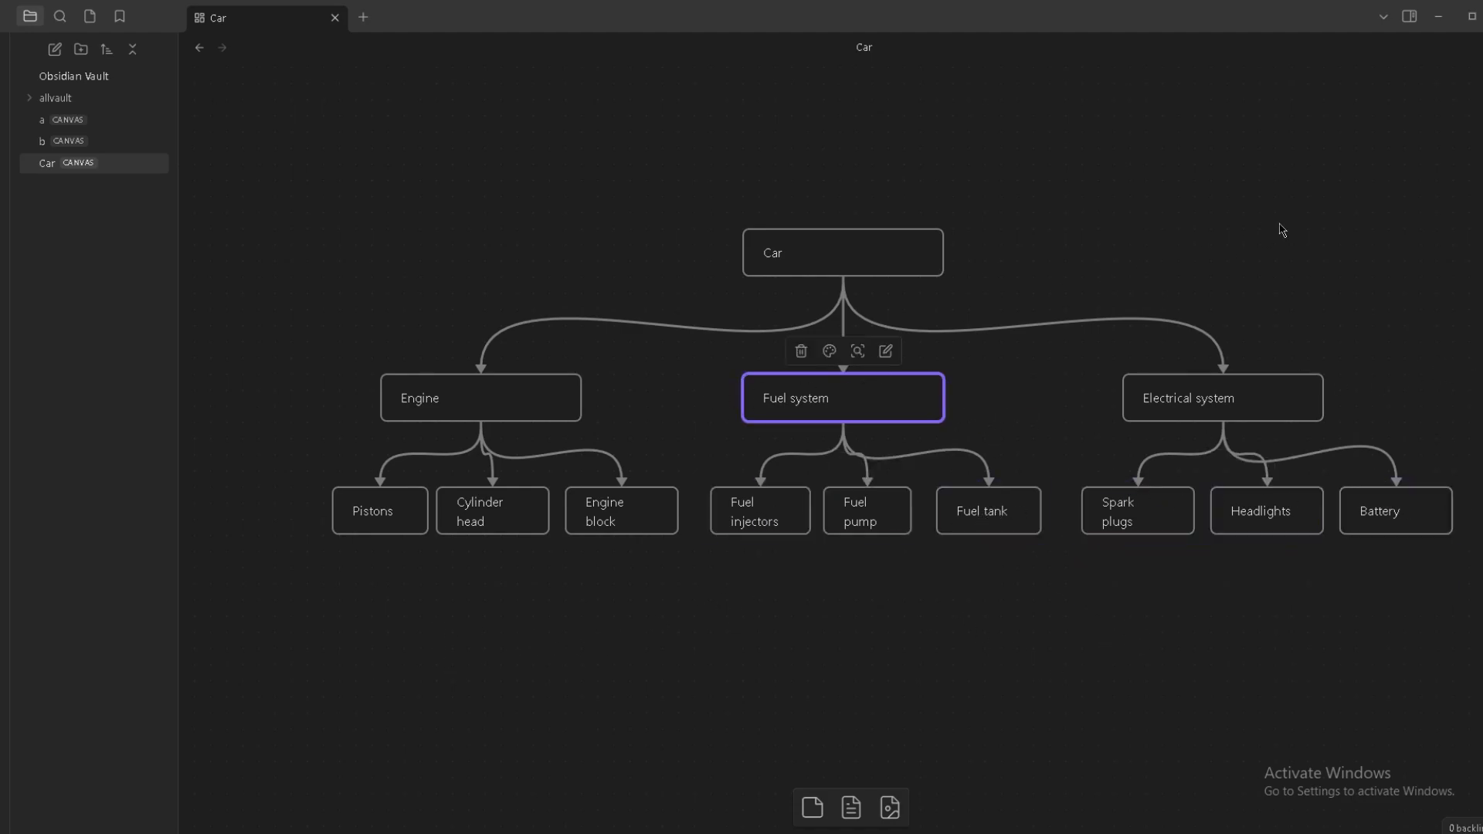
pyautogui.click(1281, 228)
pyautogui.moveTo(657, 177); pyautogui.dragTo(1062, 288)
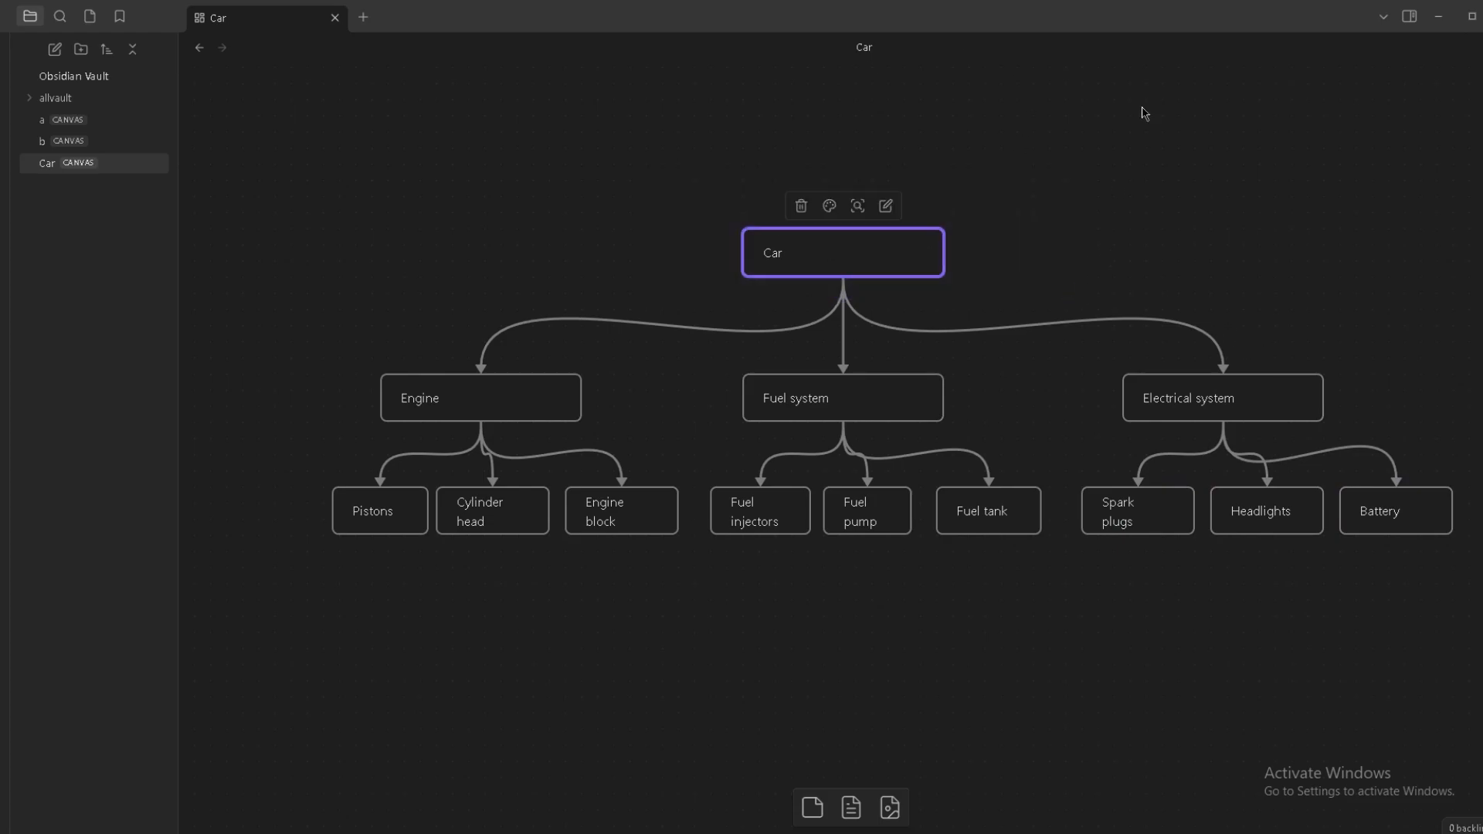
pyautogui.click(1145, 137)
pyautogui.moveTo(1155, 173)
pyautogui.mouseDown()
pyautogui.moveTo(1111, 155)
pyautogui.moveTo(1147, 184)
pyautogui.mouseUp()
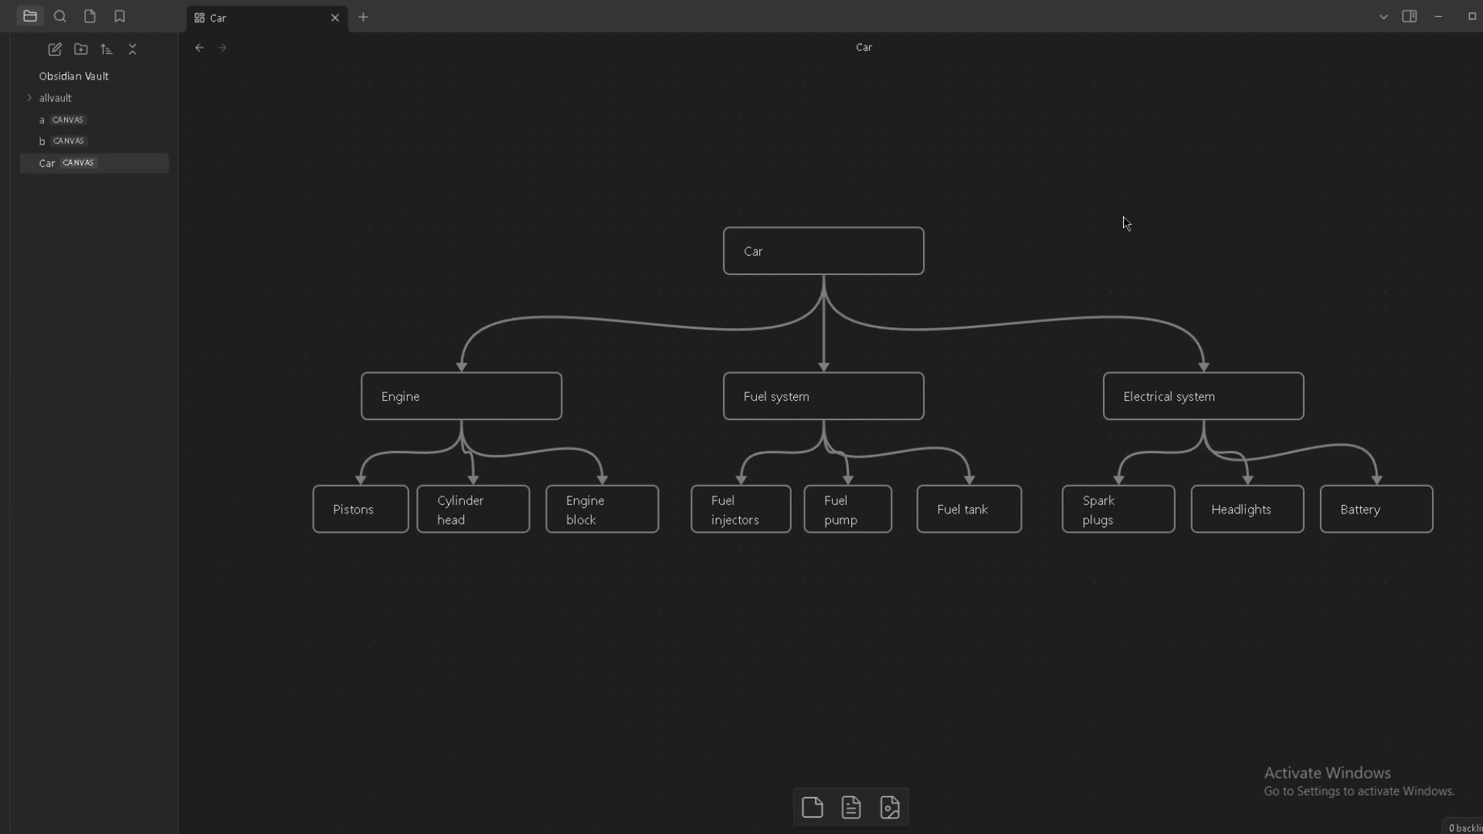
# Examine the lowest level of the Car hierarchy by selecting its row of part cards and clearing the selection.
pyautogui.scroll(-1, 1142, 200)
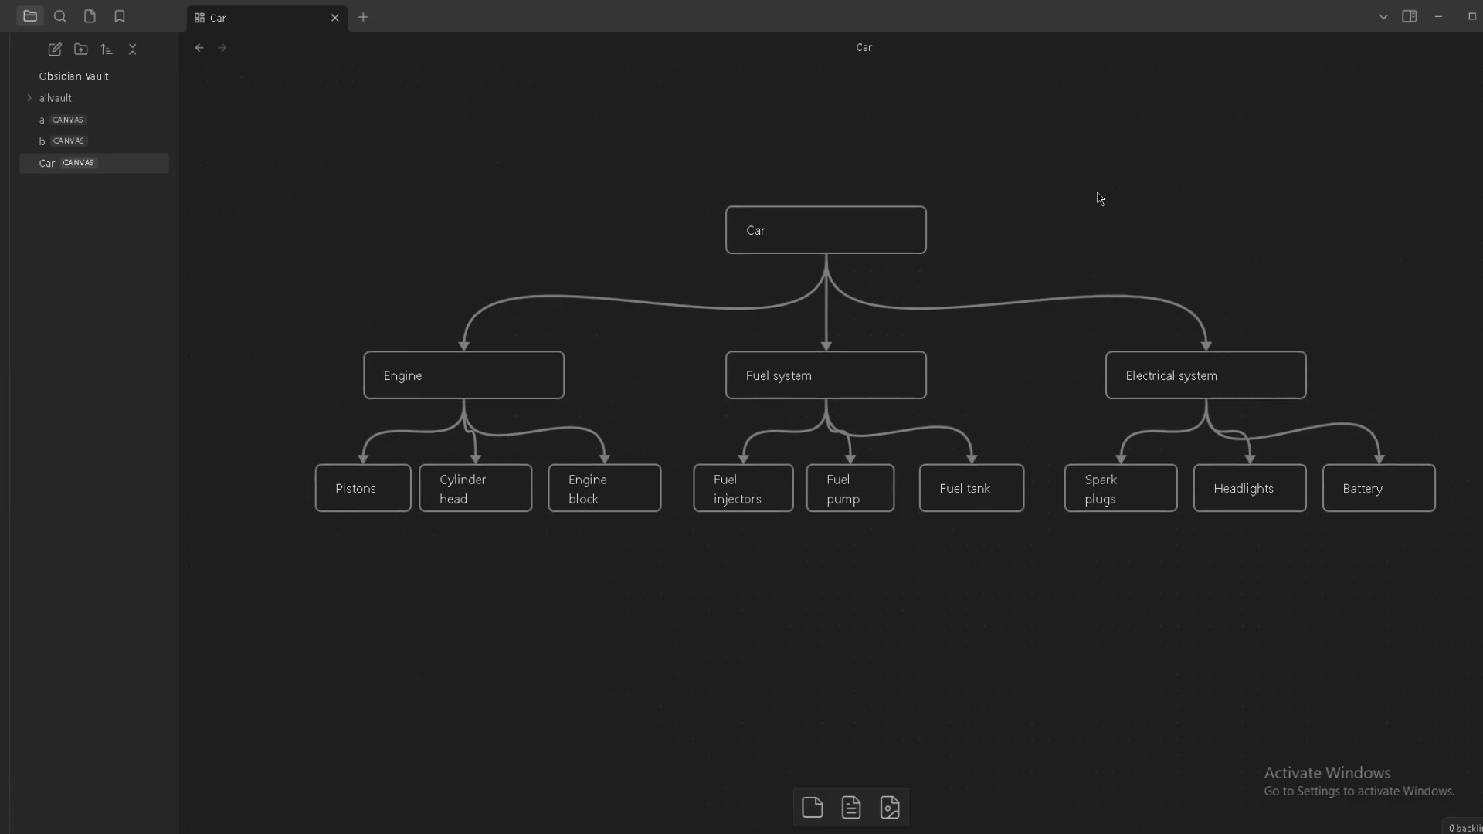
pyautogui.moveTo(1100, 198)
pyautogui.mouseDown()
pyautogui.moveTo(1148, 181)
pyautogui.moveTo(1122, 190)
pyautogui.mouseUp()
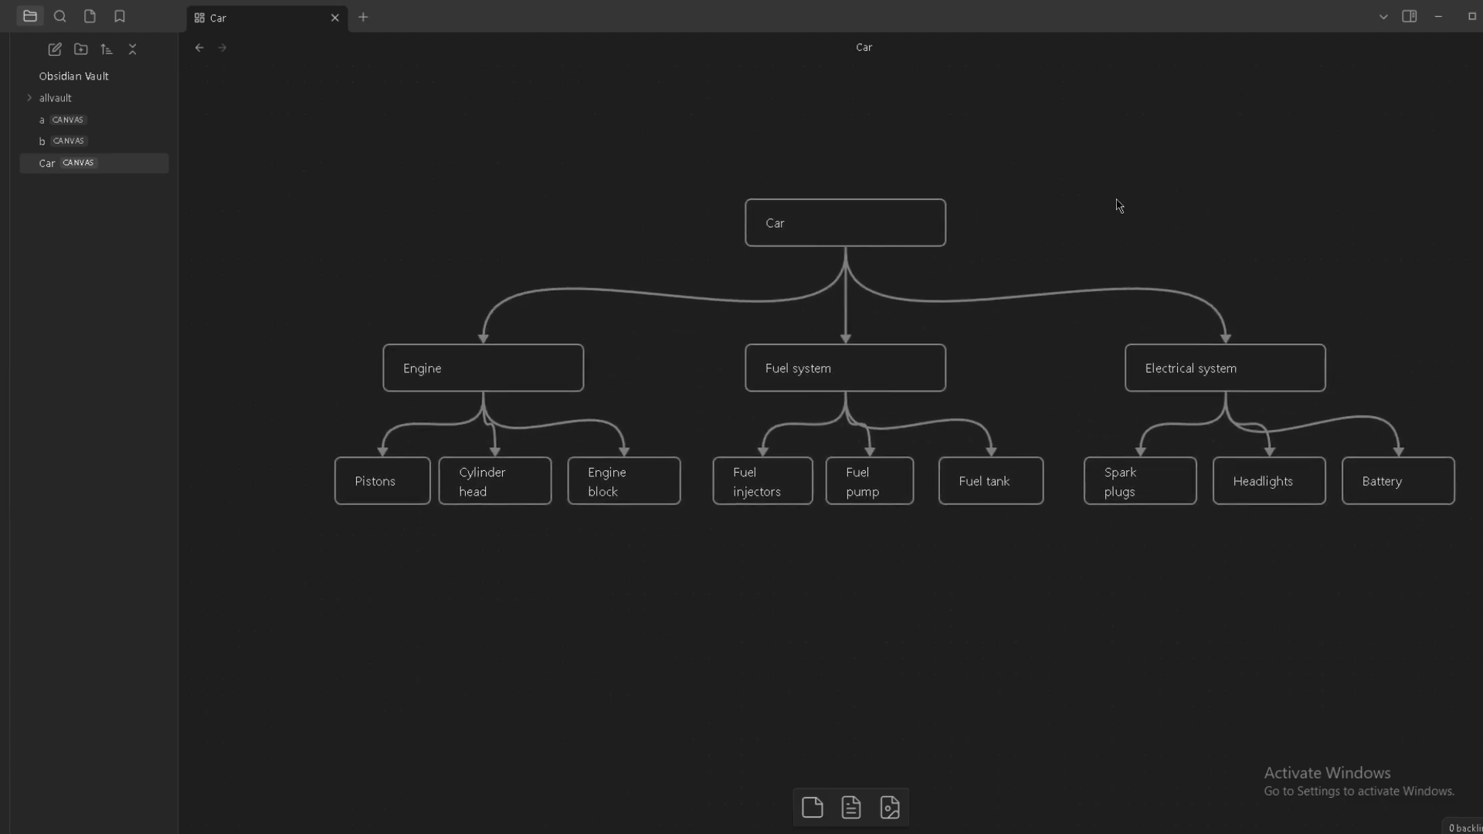
pyautogui.moveTo(272, 466); pyautogui.dragTo(1403, 651)
pyautogui.click(956, 666)
pyautogui.moveTo(955, 666); pyautogui.dragTo(1100, 654)
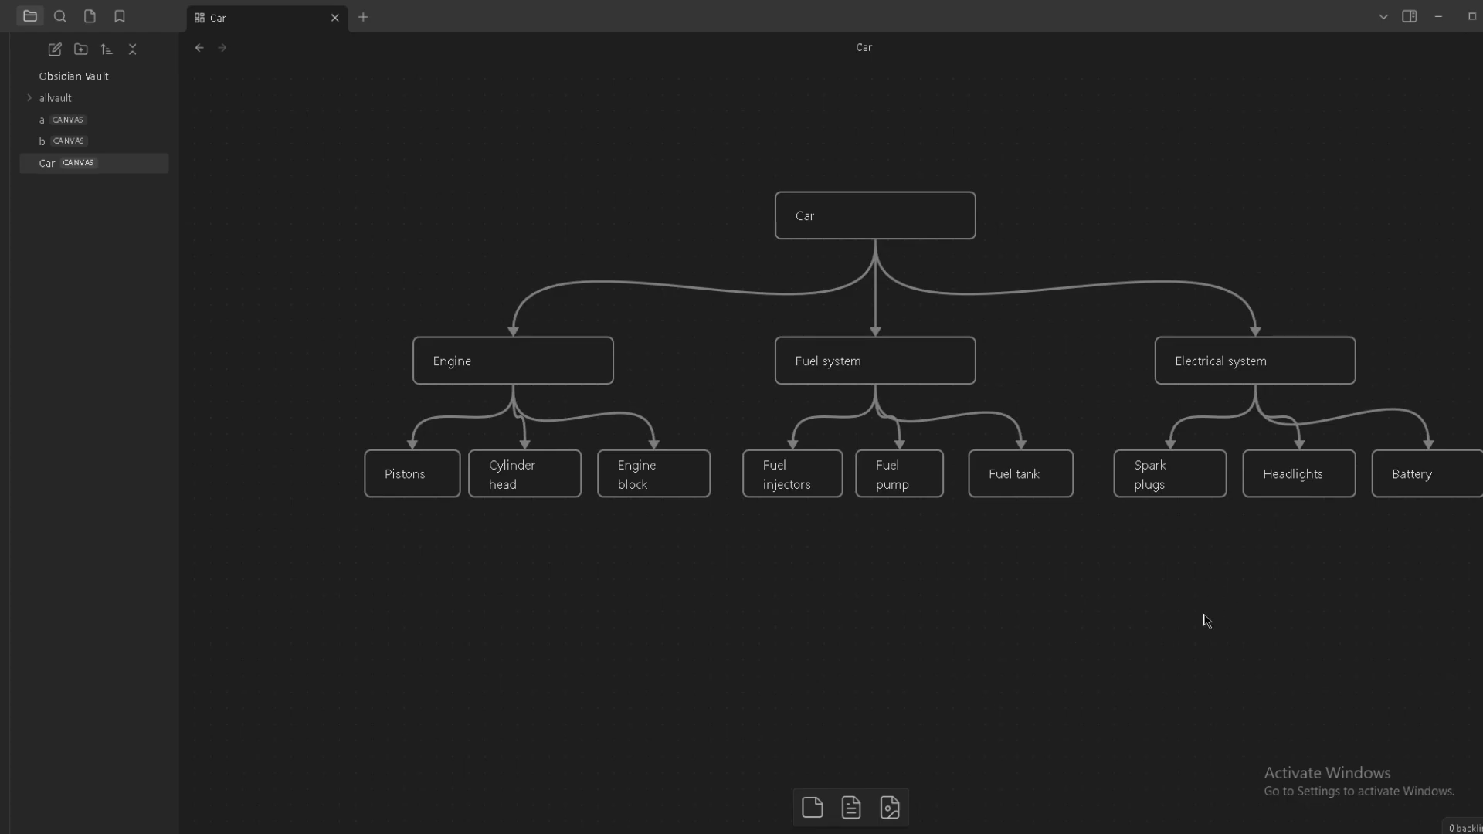
pyautogui.moveTo(1204, 605); pyautogui.dragTo(1141, 638)
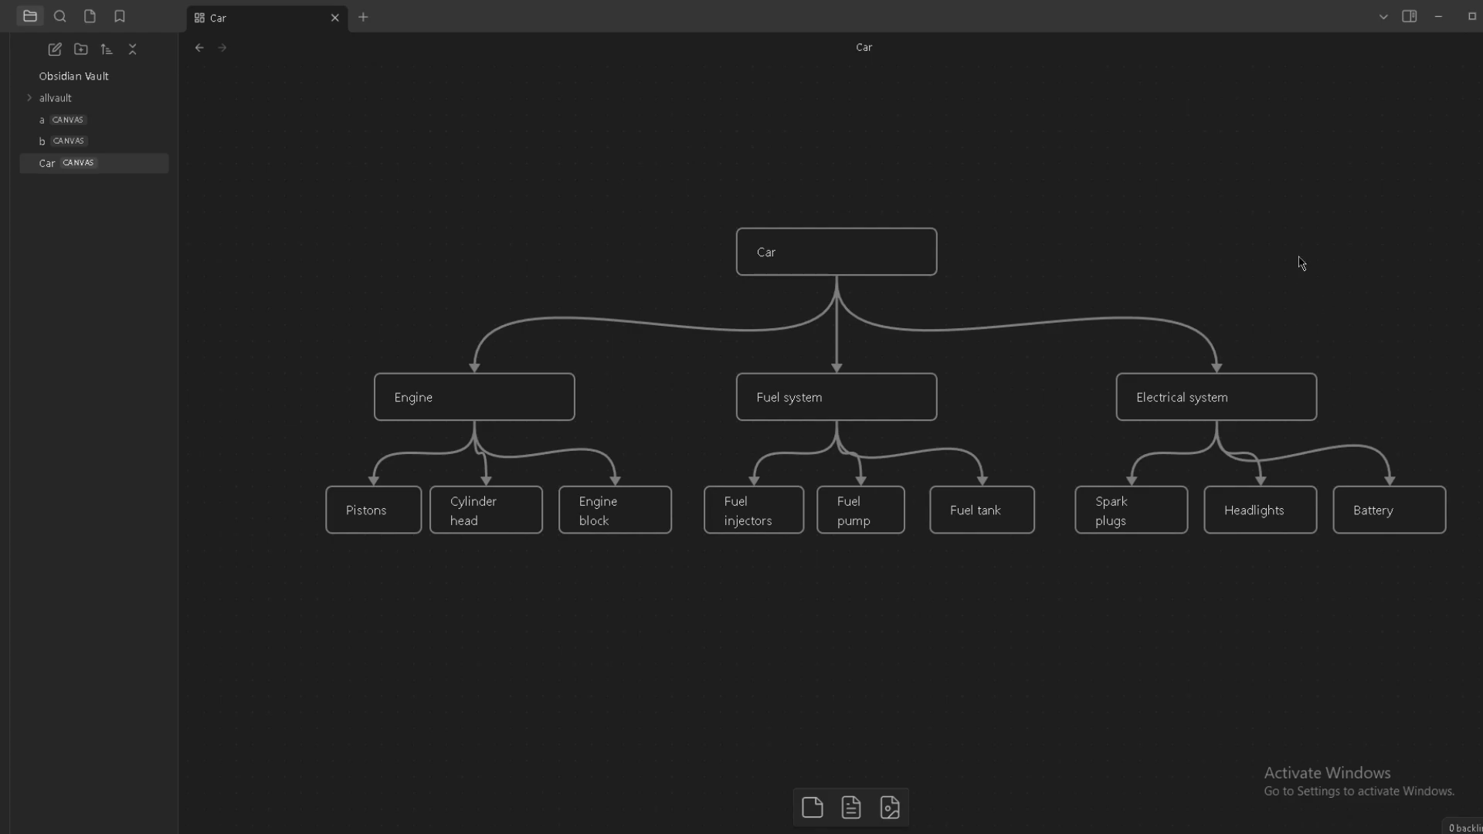
pyautogui.moveTo(1385, 355); pyautogui.dragTo(1346, 360)
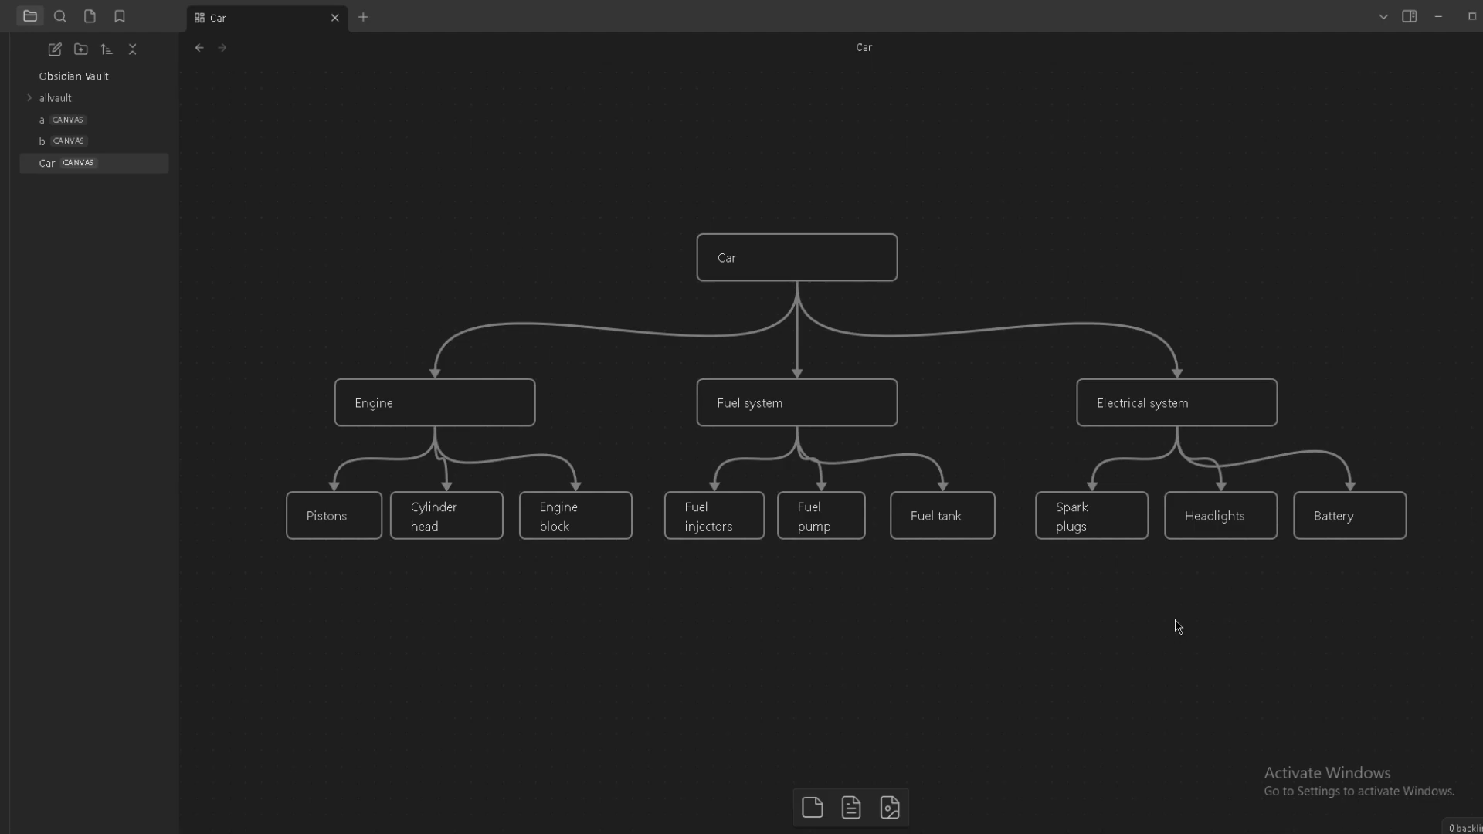
# Compare the hierarchy levels by selecting the Spark plugs card, all part cards, the three system cards, and Spark plugs again.
pyautogui.hscroll(-1, 1177, 627)
pyautogui.click(1130, 526)
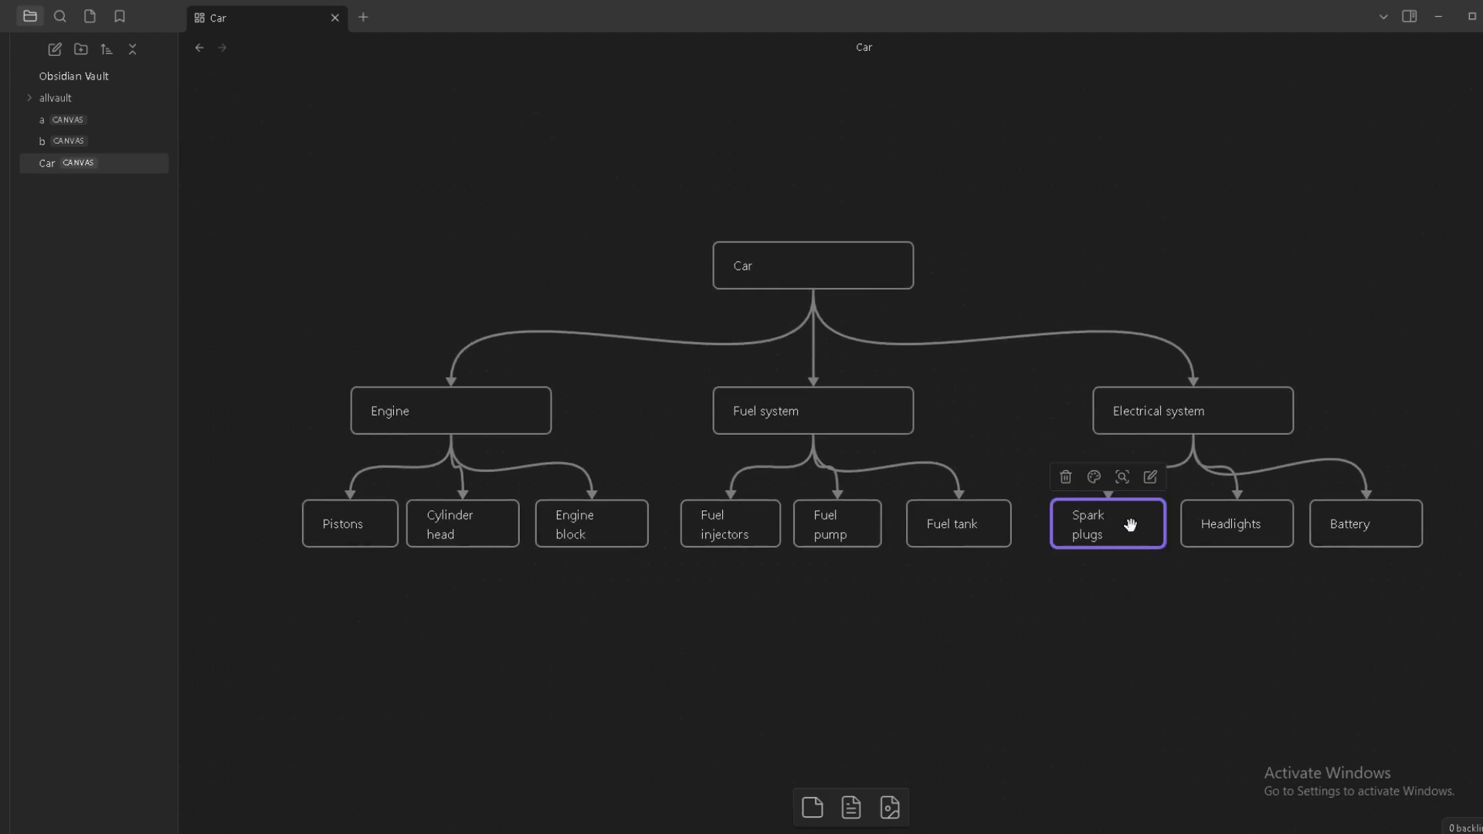
pyautogui.click(1178, 630)
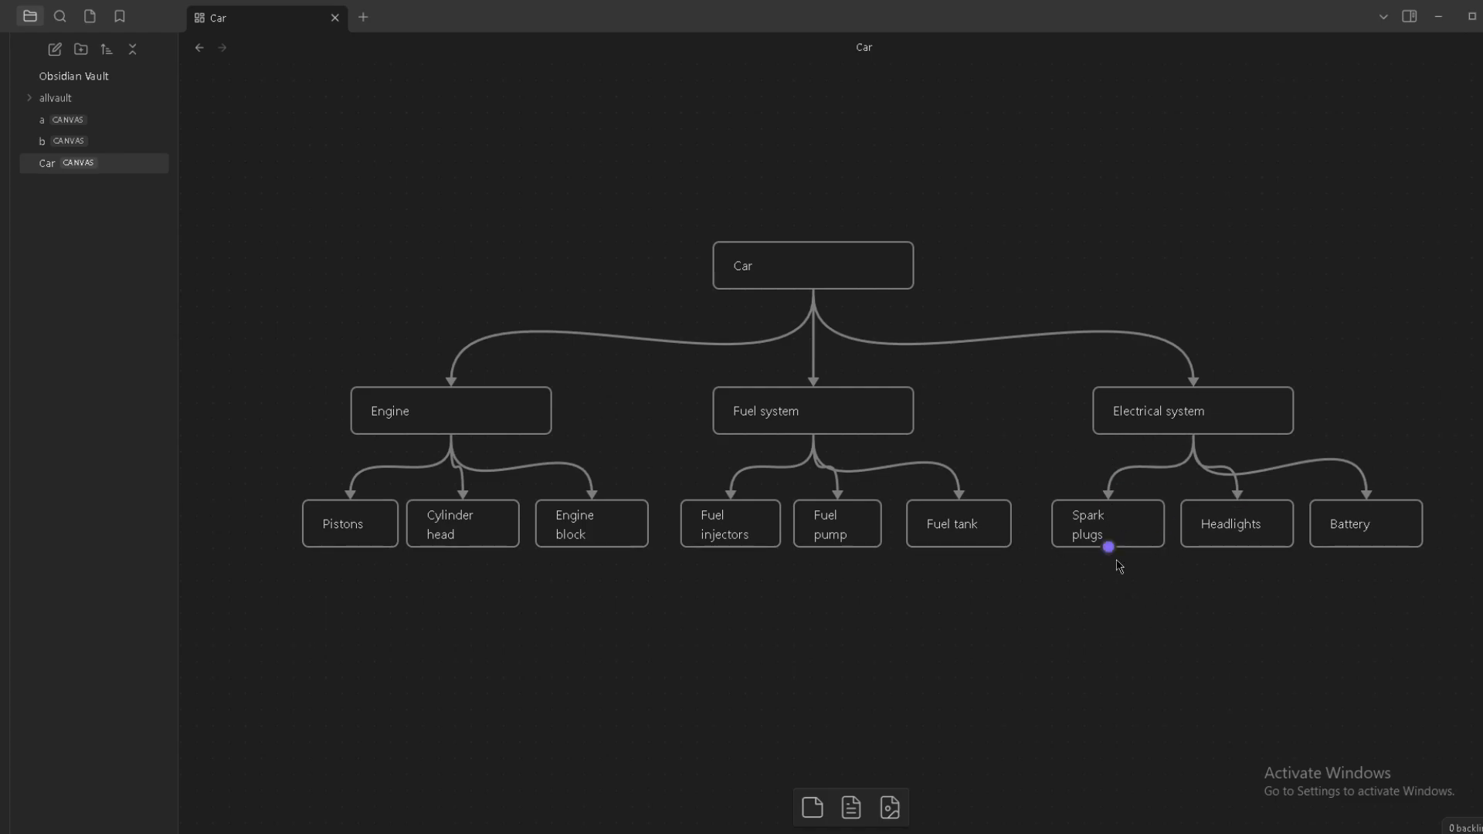
pyautogui.moveTo(1475, 549); pyautogui.dragTo(301, 510)
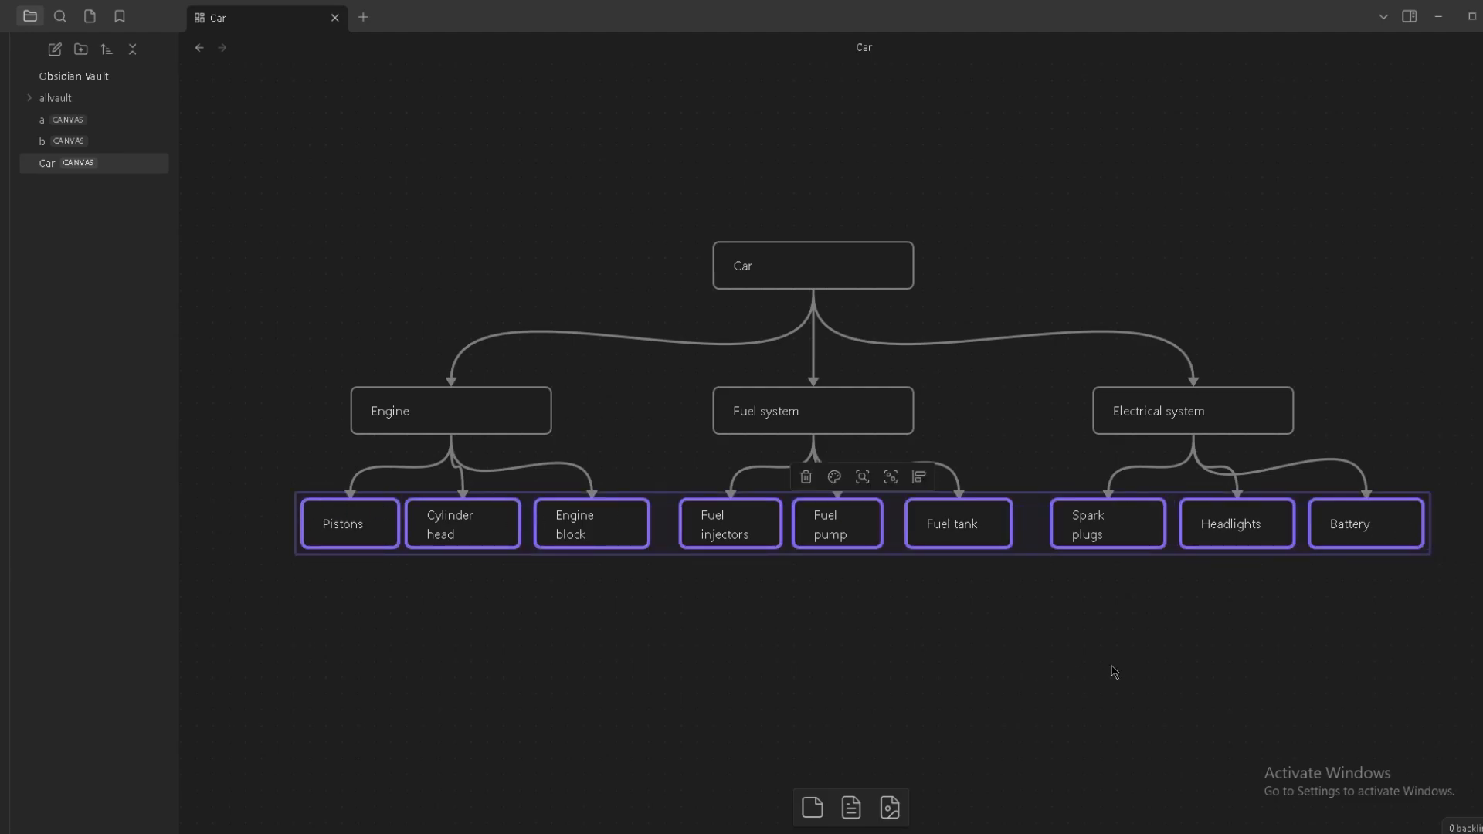
pyautogui.click(1163, 656)
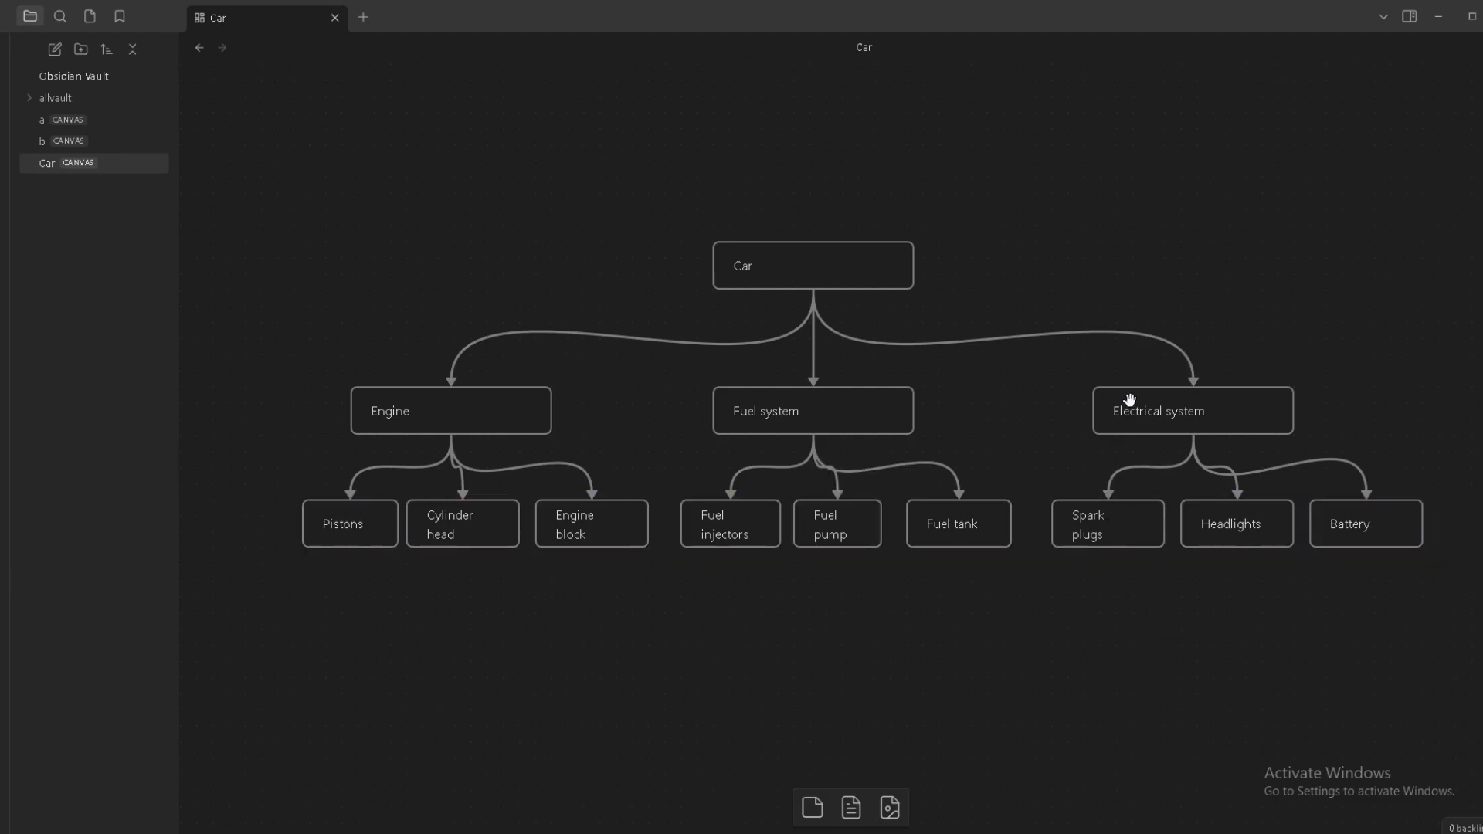
pyautogui.moveTo(270, 359); pyautogui.dragTo(1382, 440)
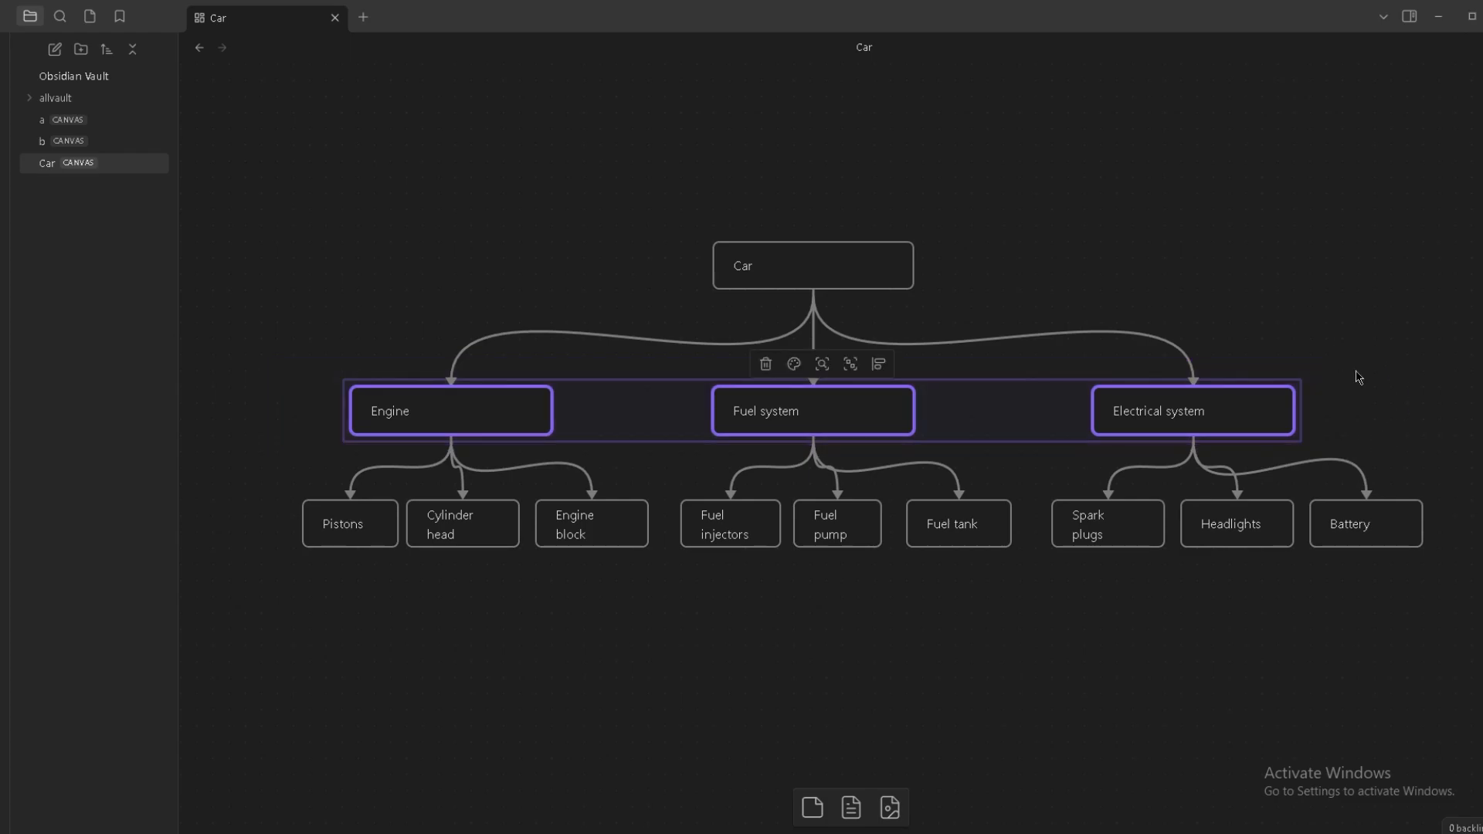
pyautogui.click(1359, 377)
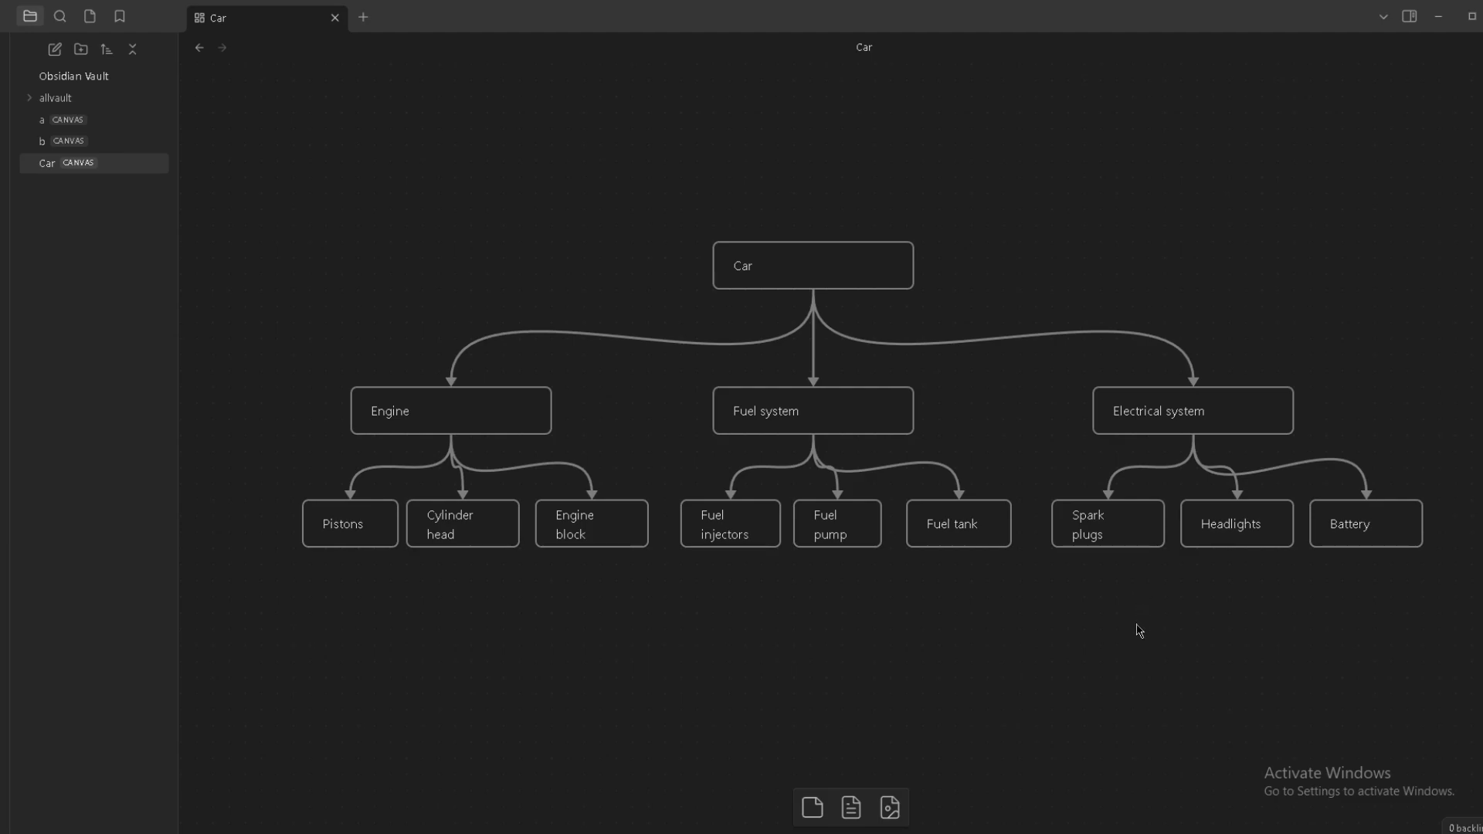
pyautogui.moveTo(1146, 621); pyautogui.dragTo(1075, 499)
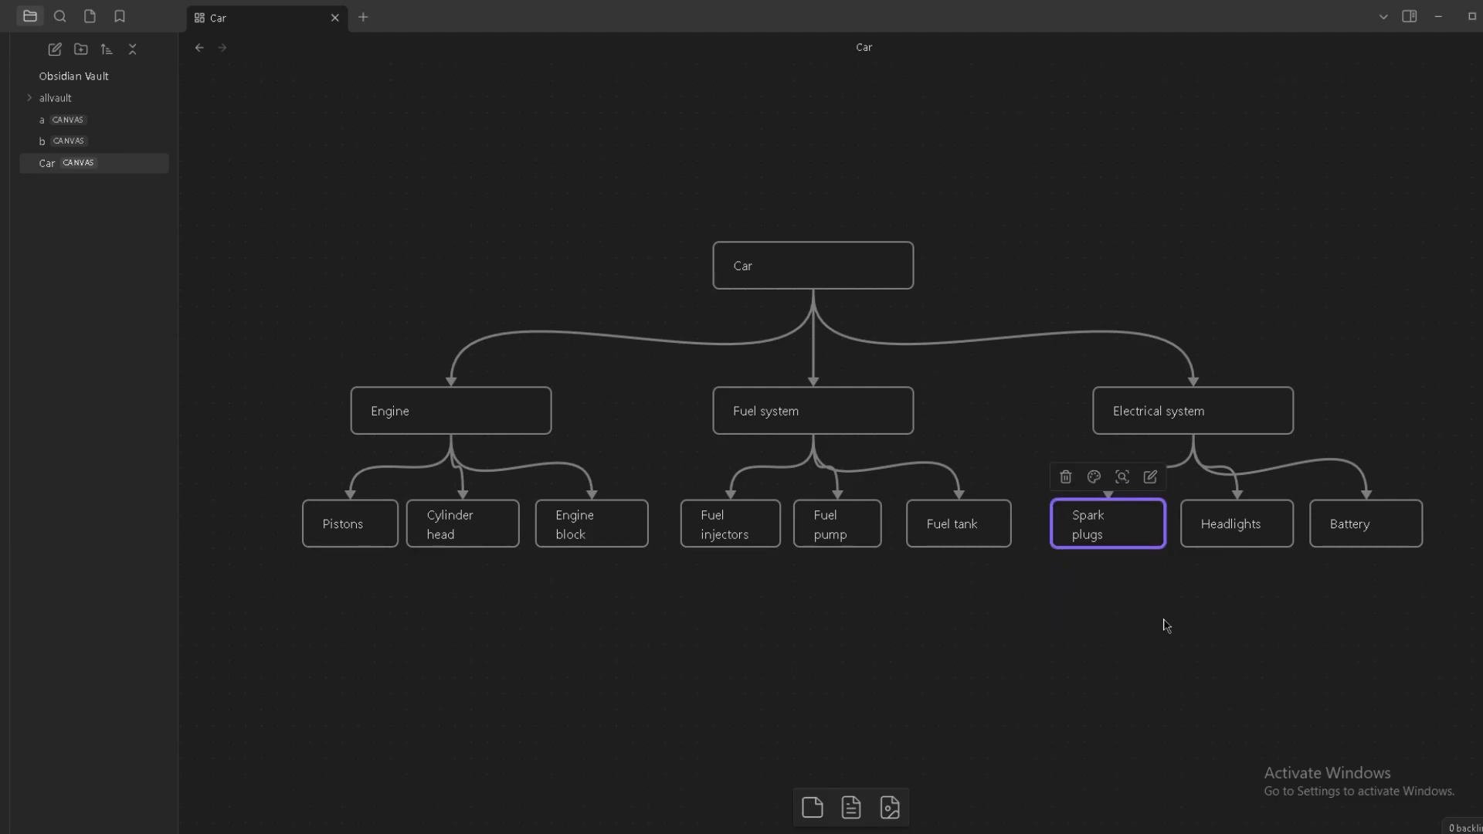
# Clear the Spark plugs selection and review the whole Car hierarchy from the part cards up to the Car card.
pyautogui.moveTo(1166, 626); pyautogui.dragTo(1048, 492)
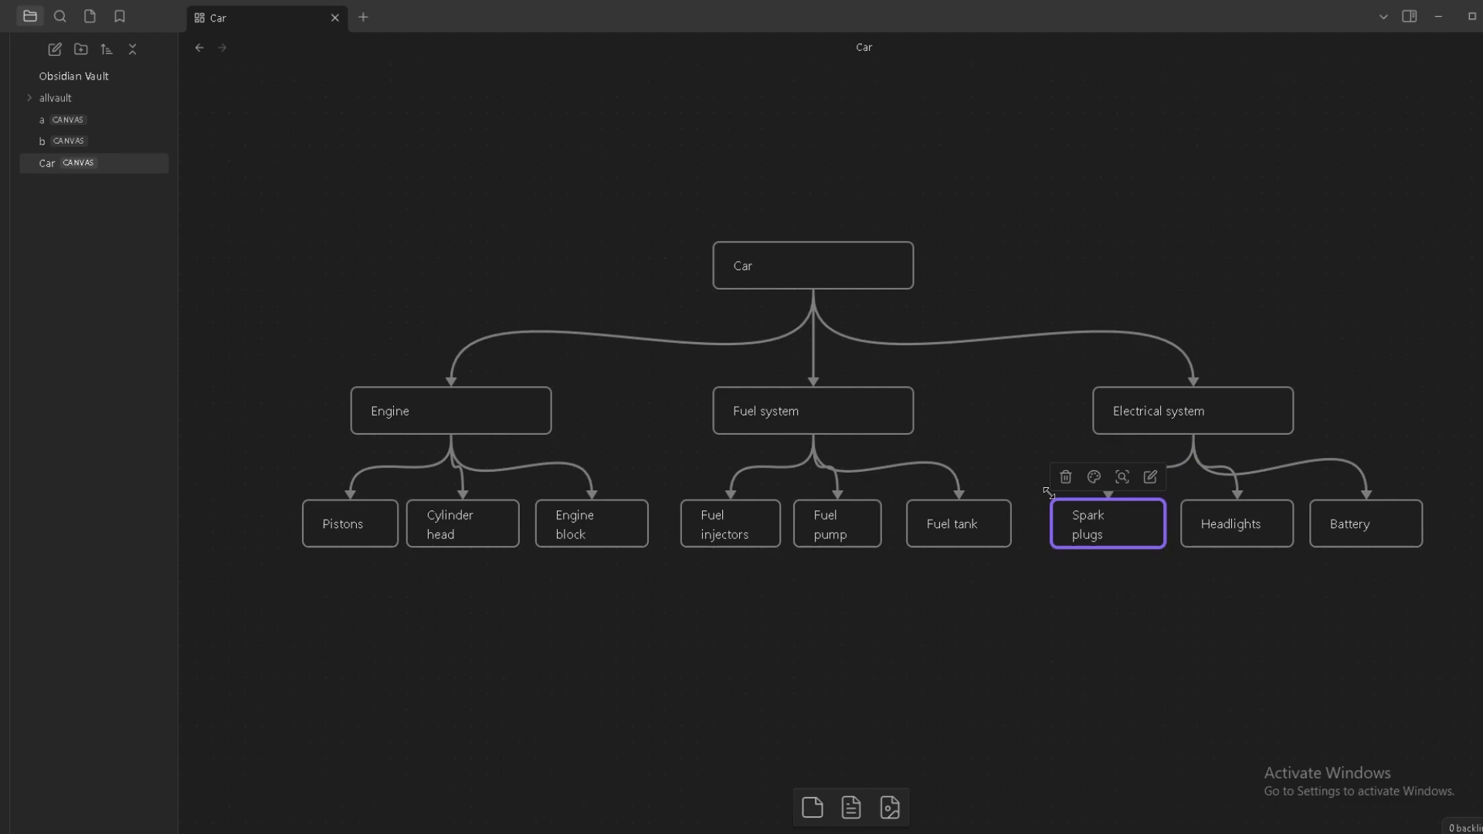
pyautogui.click(1171, 627)
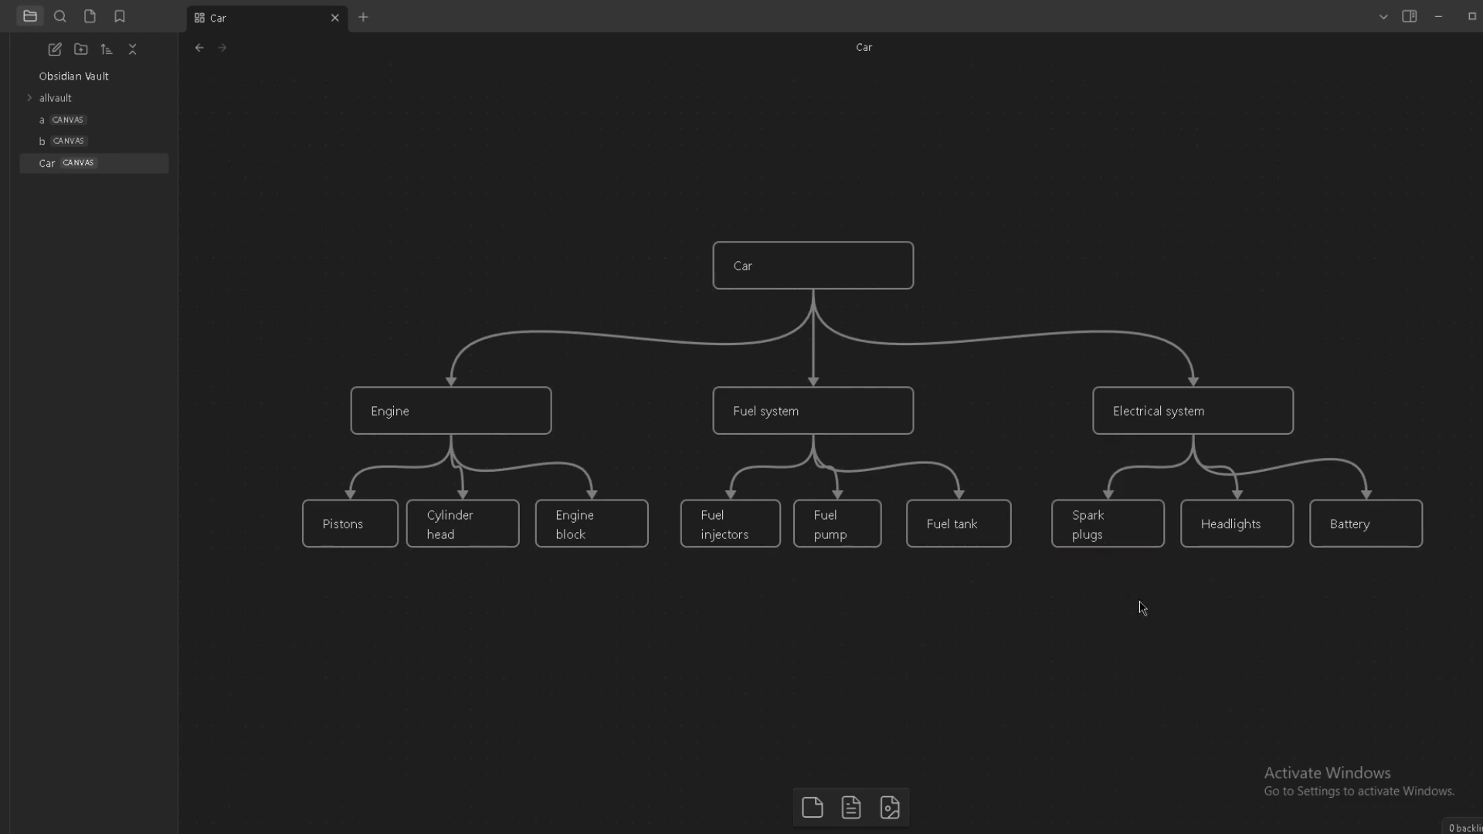
pyautogui.moveTo(1142, 603); pyautogui.dragTo(1077, 533)
pyautogui.click(1192, 618)
pyautogui.moveTo(1163, 597)
pyautogui.mouseDown()
pyautogui.moveTo(1065, 494)
pyautogui.moveTo(1165, 603)
pyautogui.mouseUp()
pyautogui.moveTo(1069, 625); pyautogui.dragTo(1119, 623)
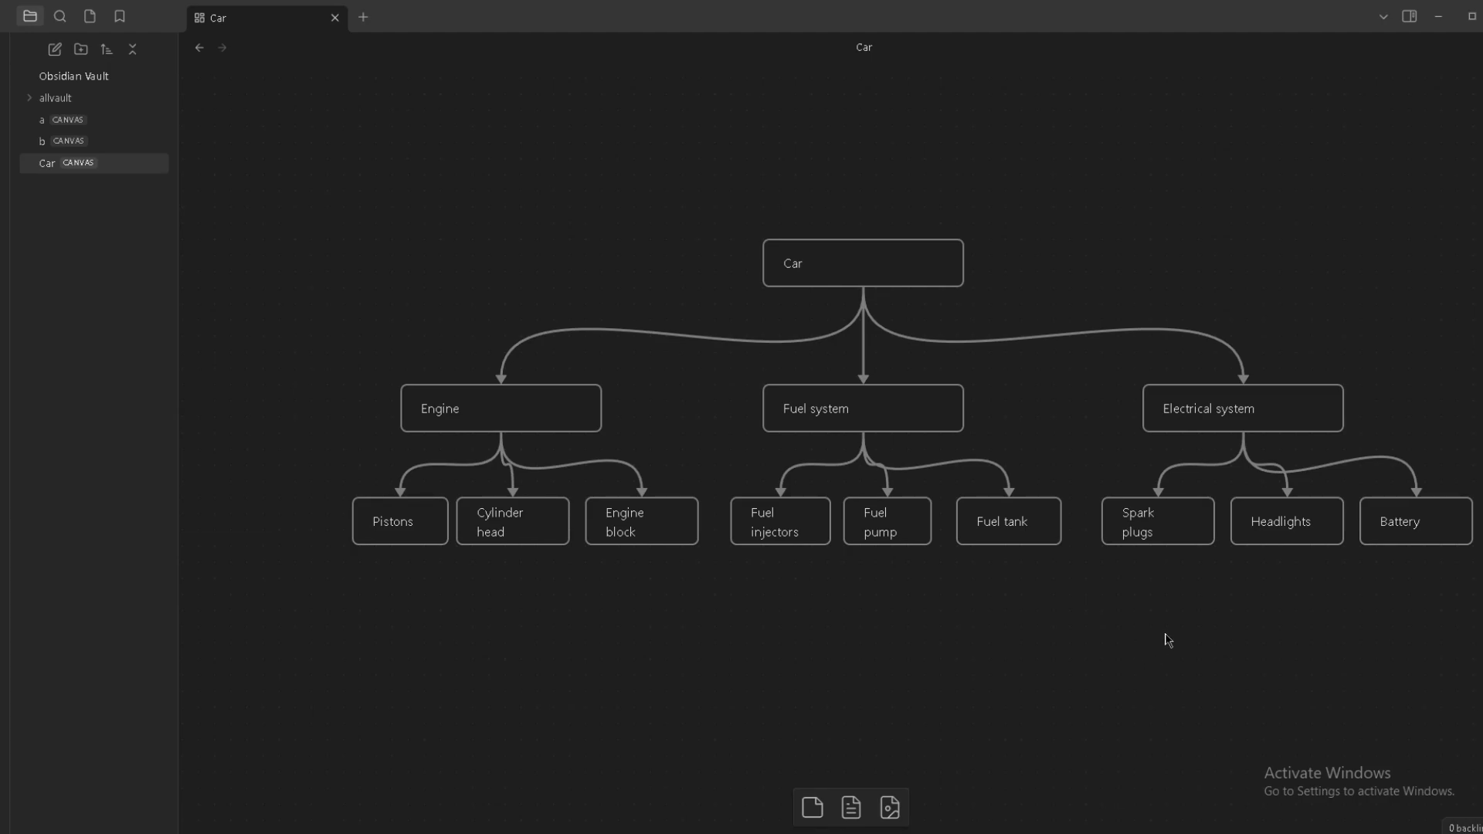
pyautogui.moveTo(1173, 617); pyautogui.dragTo(1151, 497)
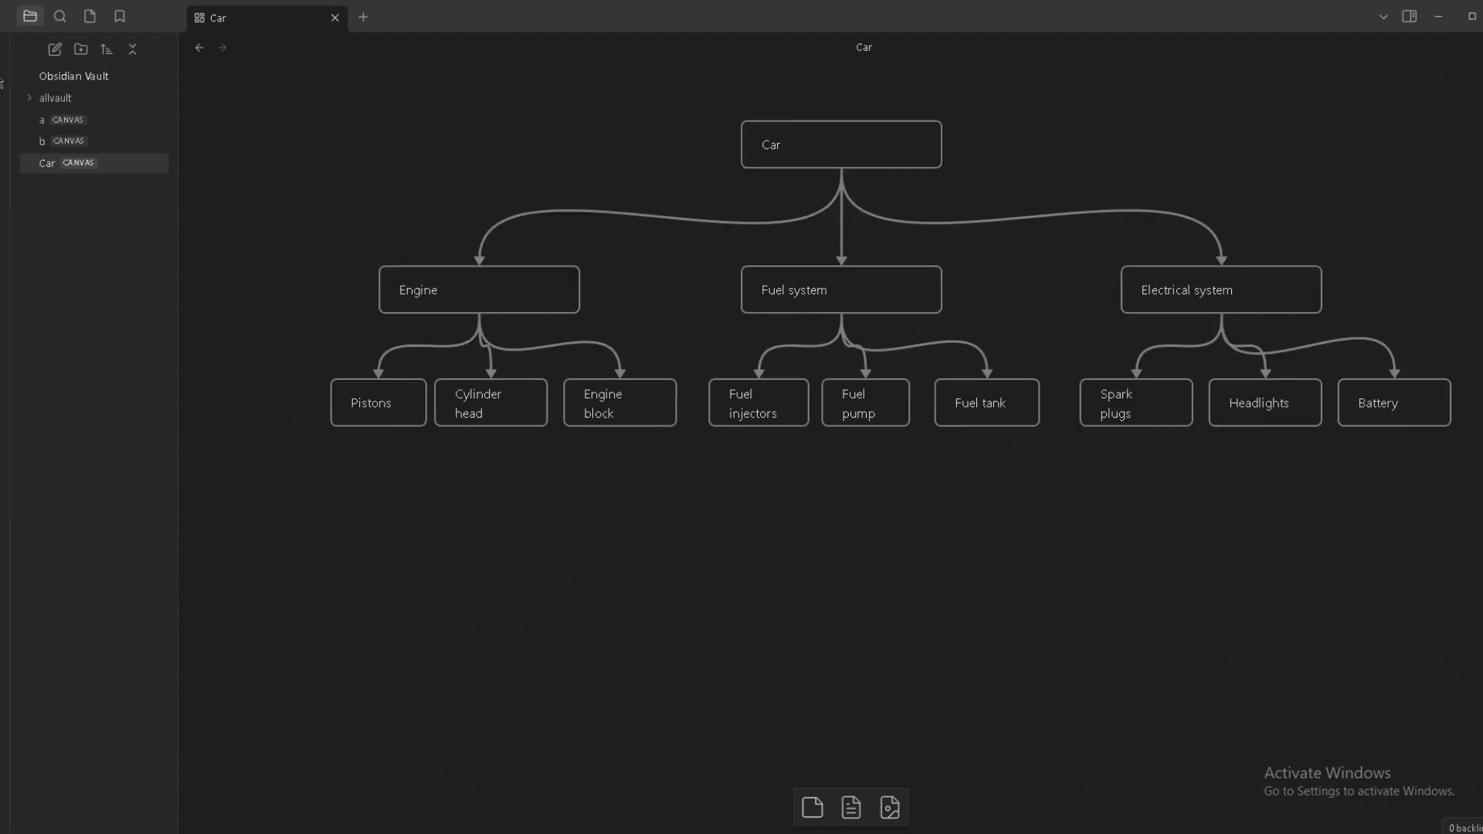
pyautogui.moveTo(866, 530); pyautogui.dragTo(834, 615)
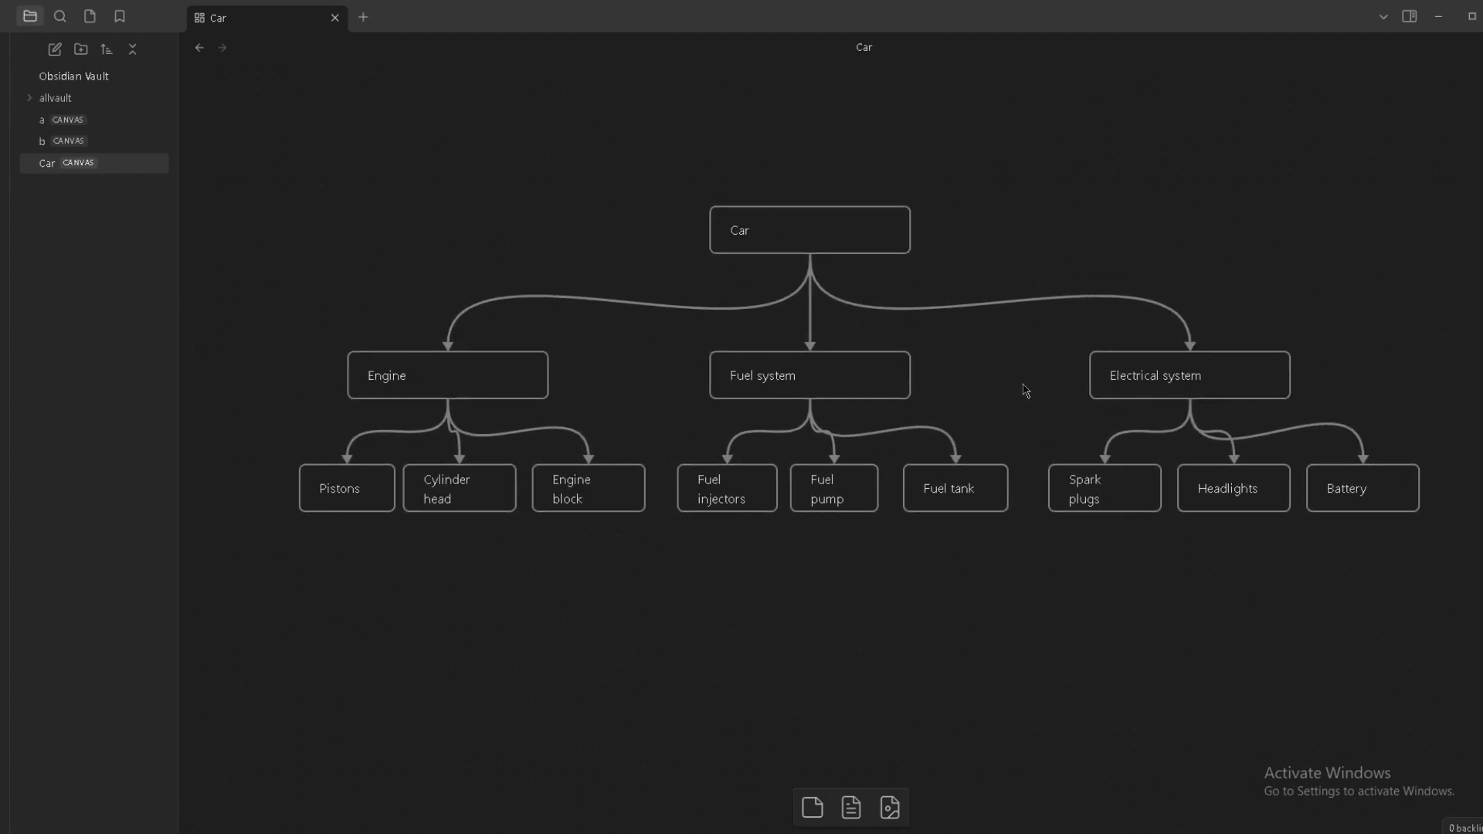
# Create a new canvas with a Personality card at the top, linked by arrows to Judging and Perceiving cards below.
pyautogui.click(10, 113)
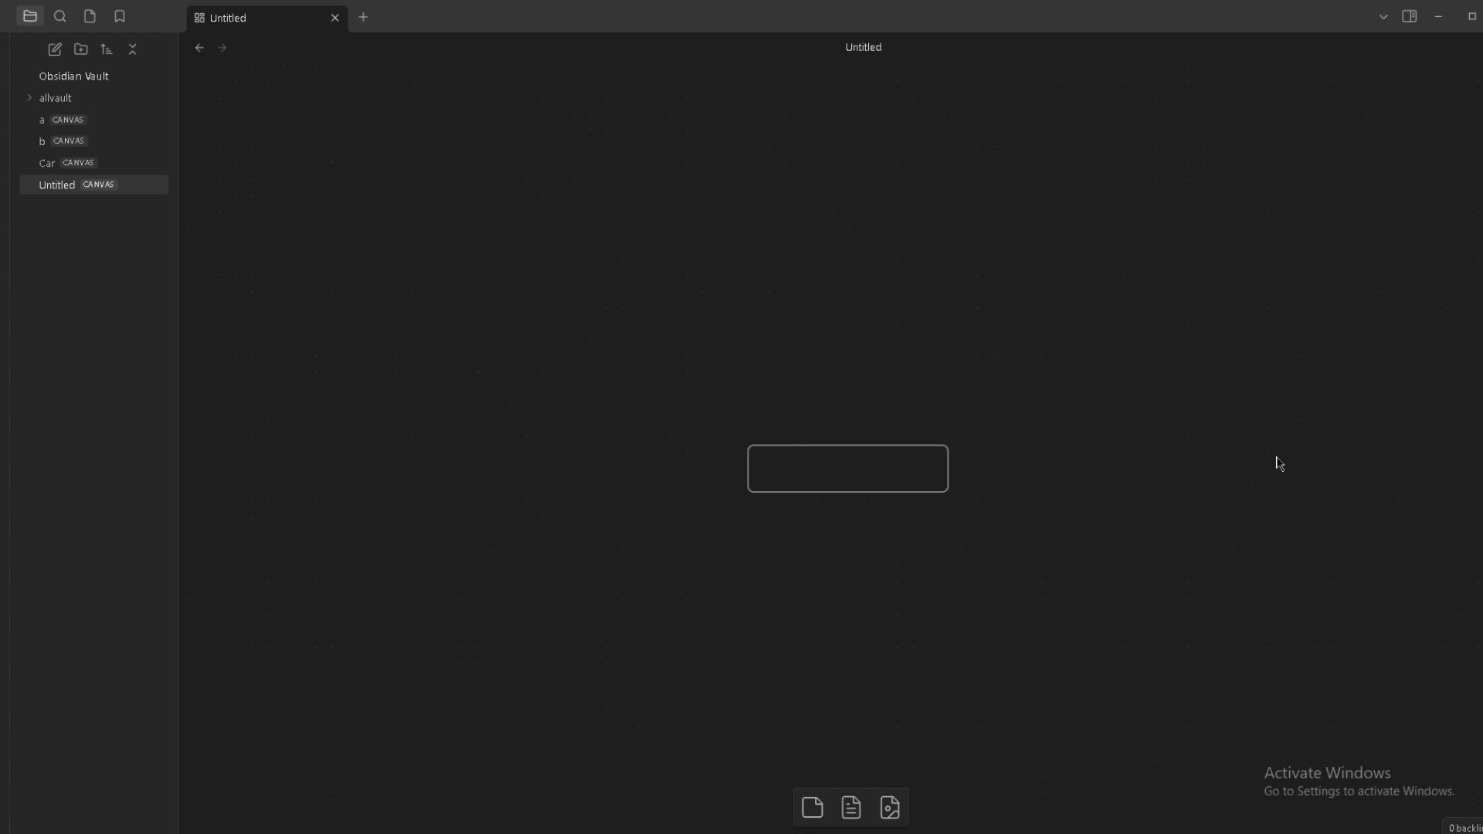
pyautogui.moveTo(890, 468); pyautogui.dragTo(887, 309)
pyautogui.doubleClick(895, 300)
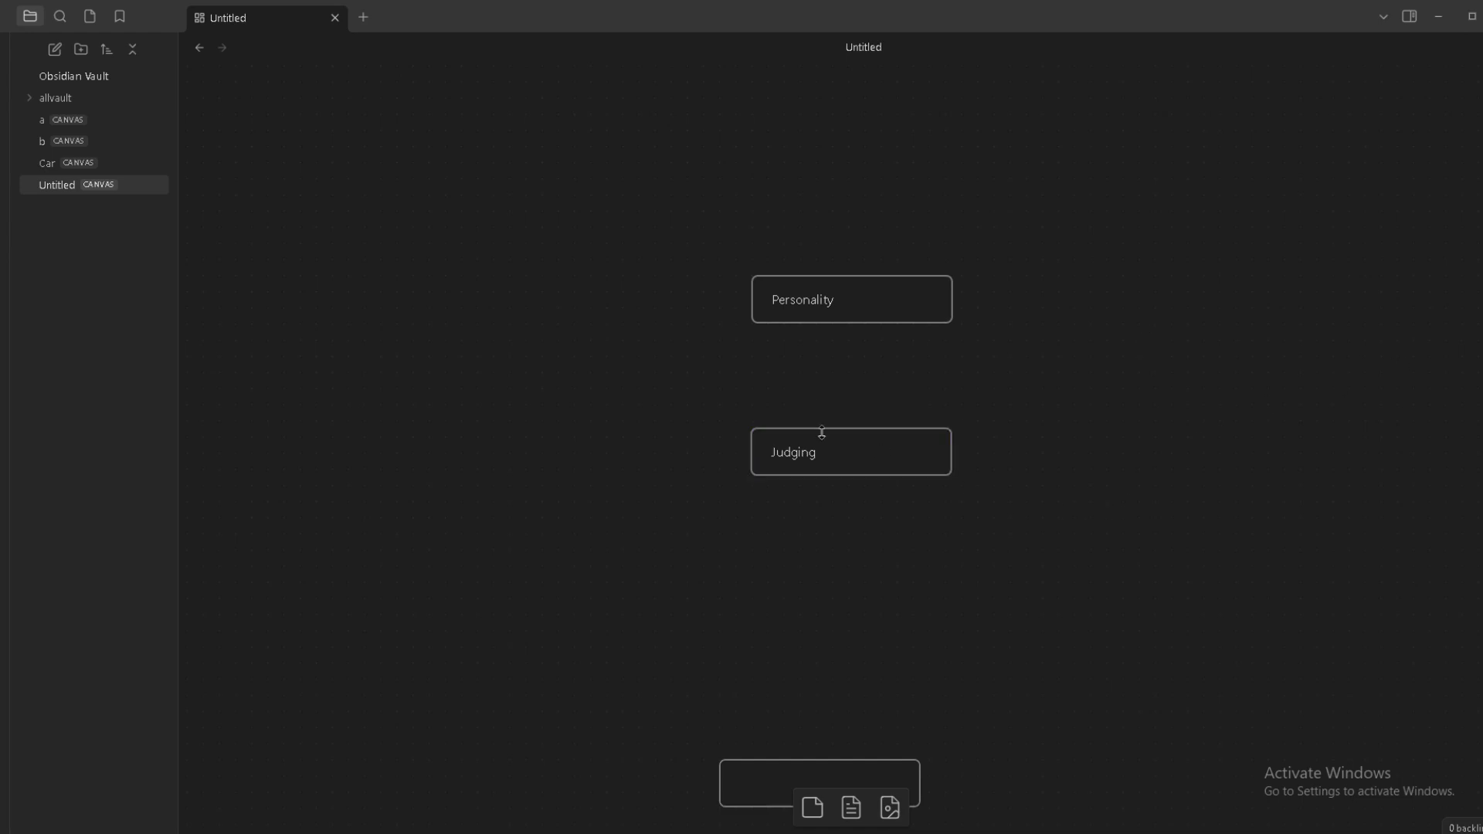
pyautogui.moveTo(873, 454); pyautogui.dragTo(678, 432)
pyautogui.click(812, 807)
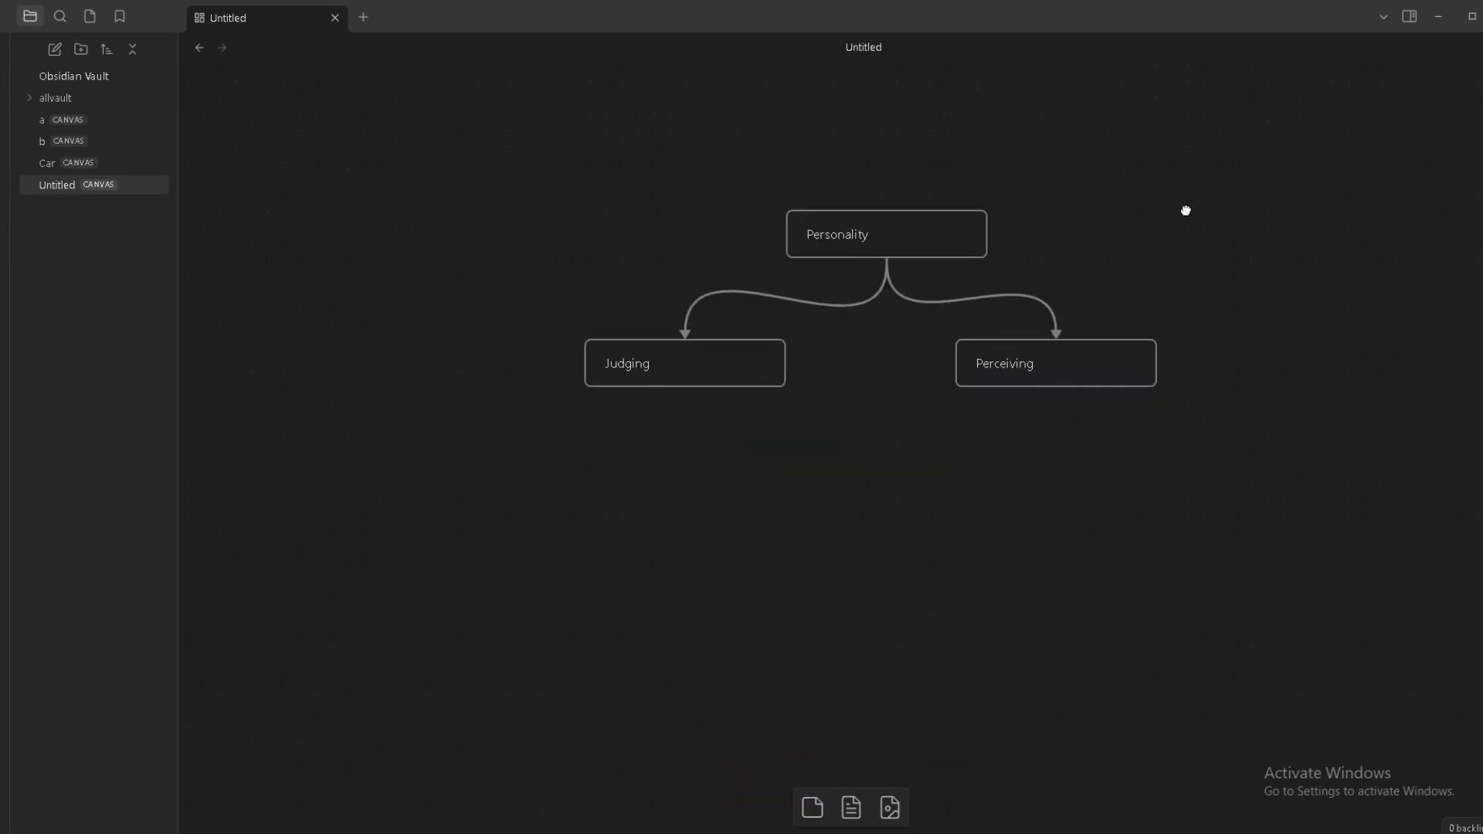
# Compare the two levels by selecting the Personality card, then the Judging and Perceiving cards, and clear the selection.
pyautogui.scroll(1, 1260, 229)
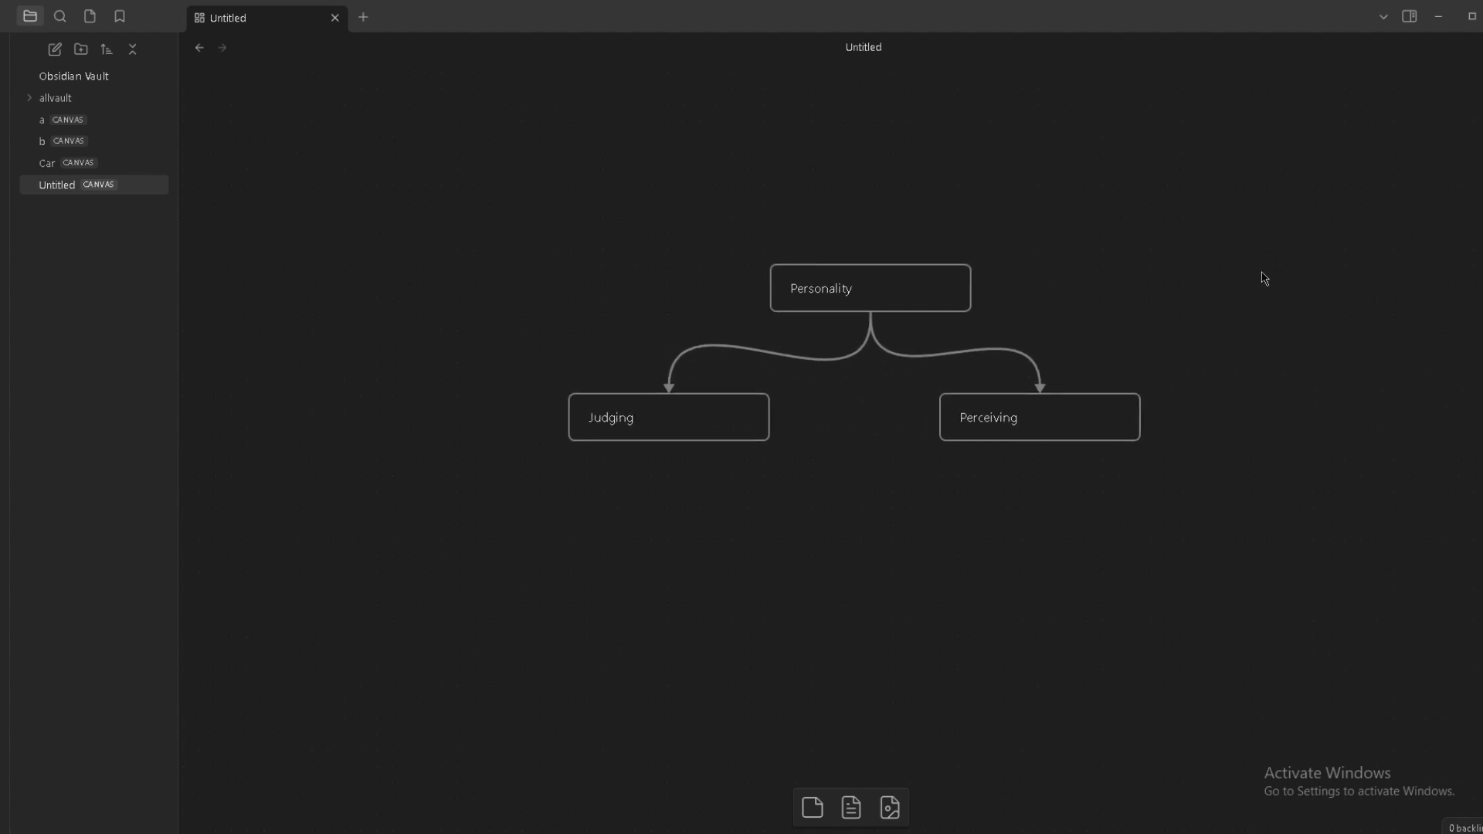
pyautogui.moveTo(632, 174); pyautogui.dragTo(1146, 324)
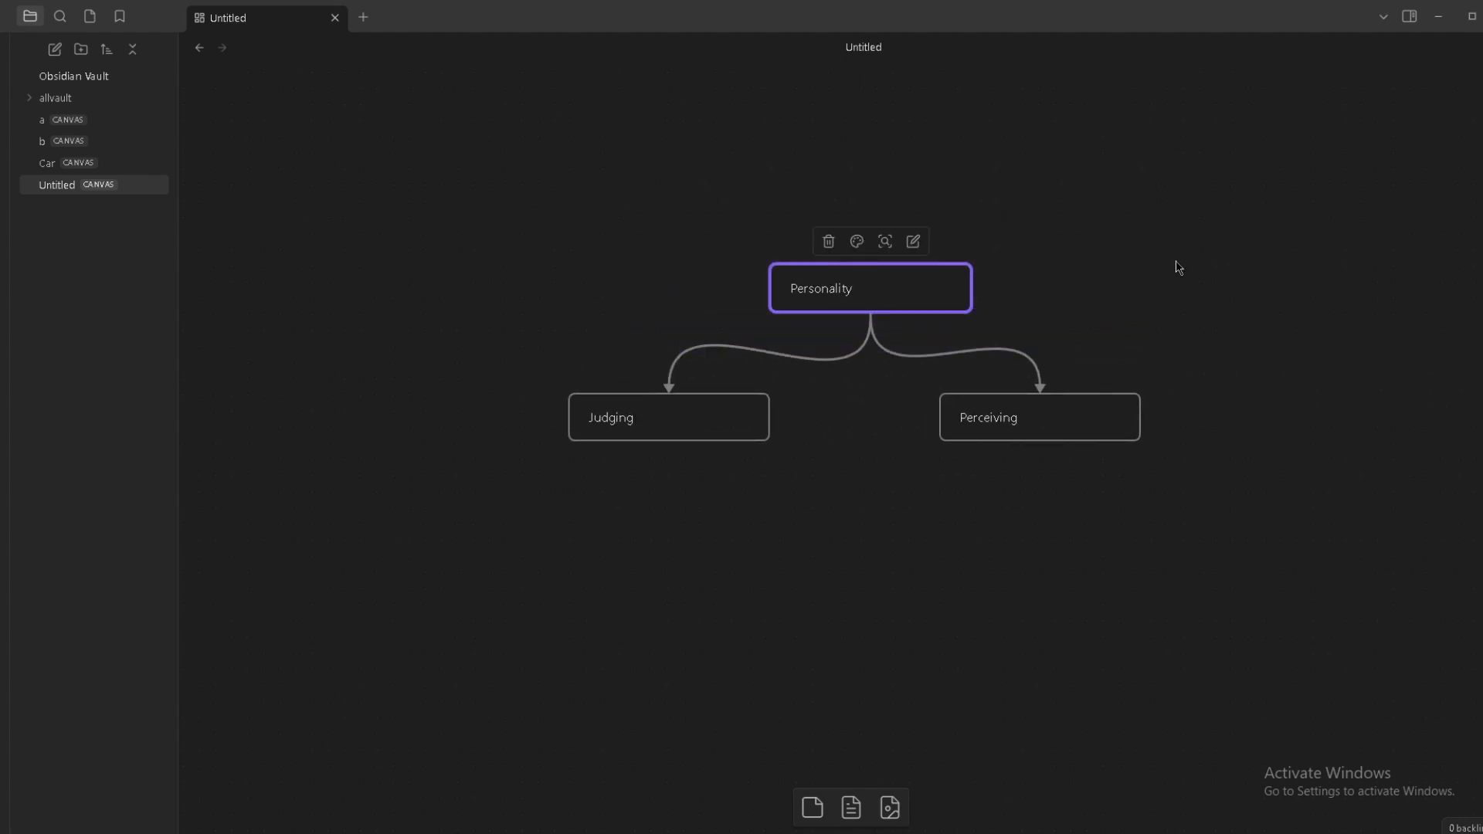
pyautogui.moveTo(456, 325); pyautogui.dragTo(1259, 533)
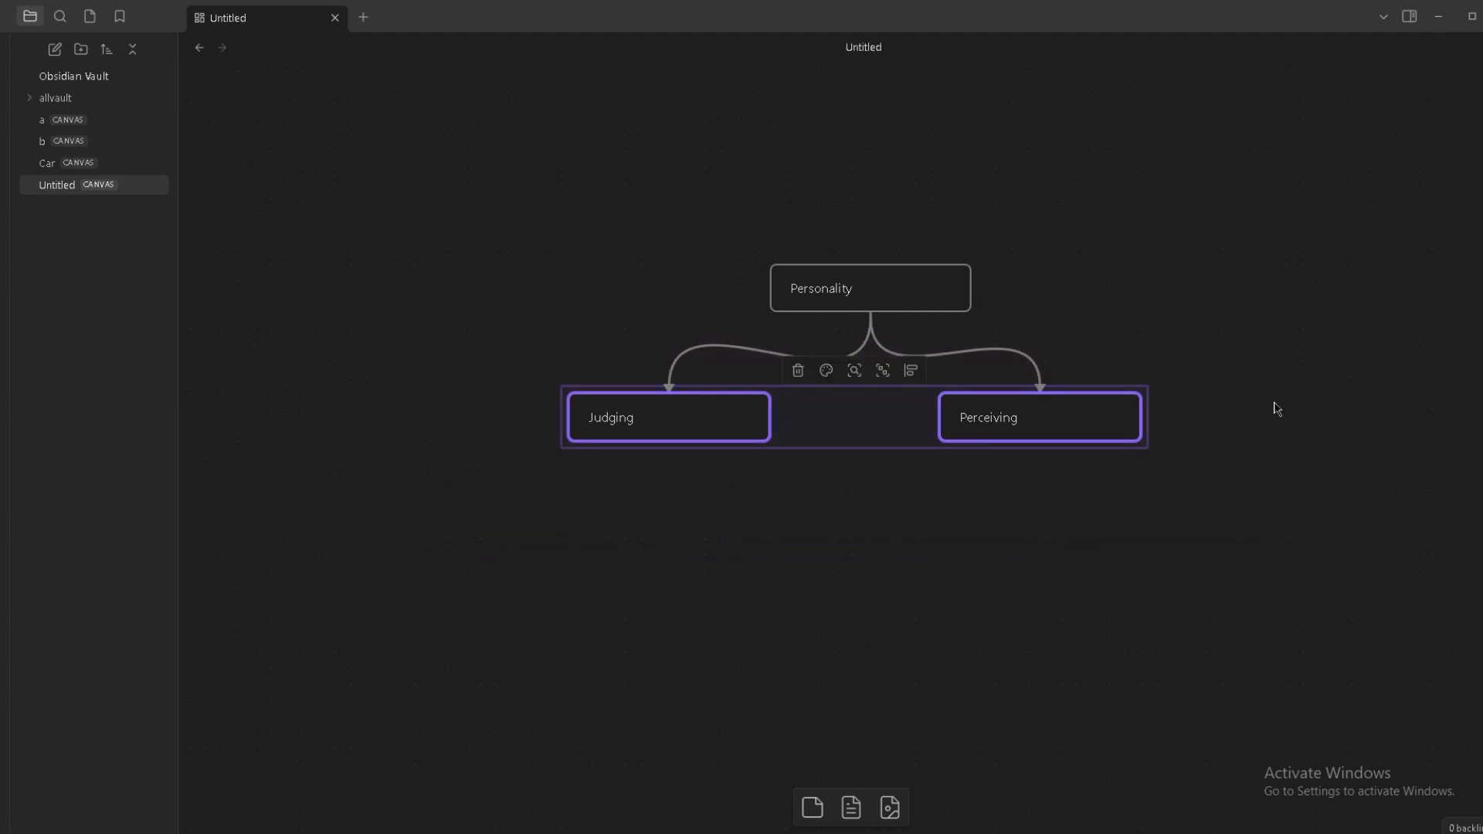
pyautogui.click(1321, 418)
pyautogui.scroll(-3, 1305, 370)
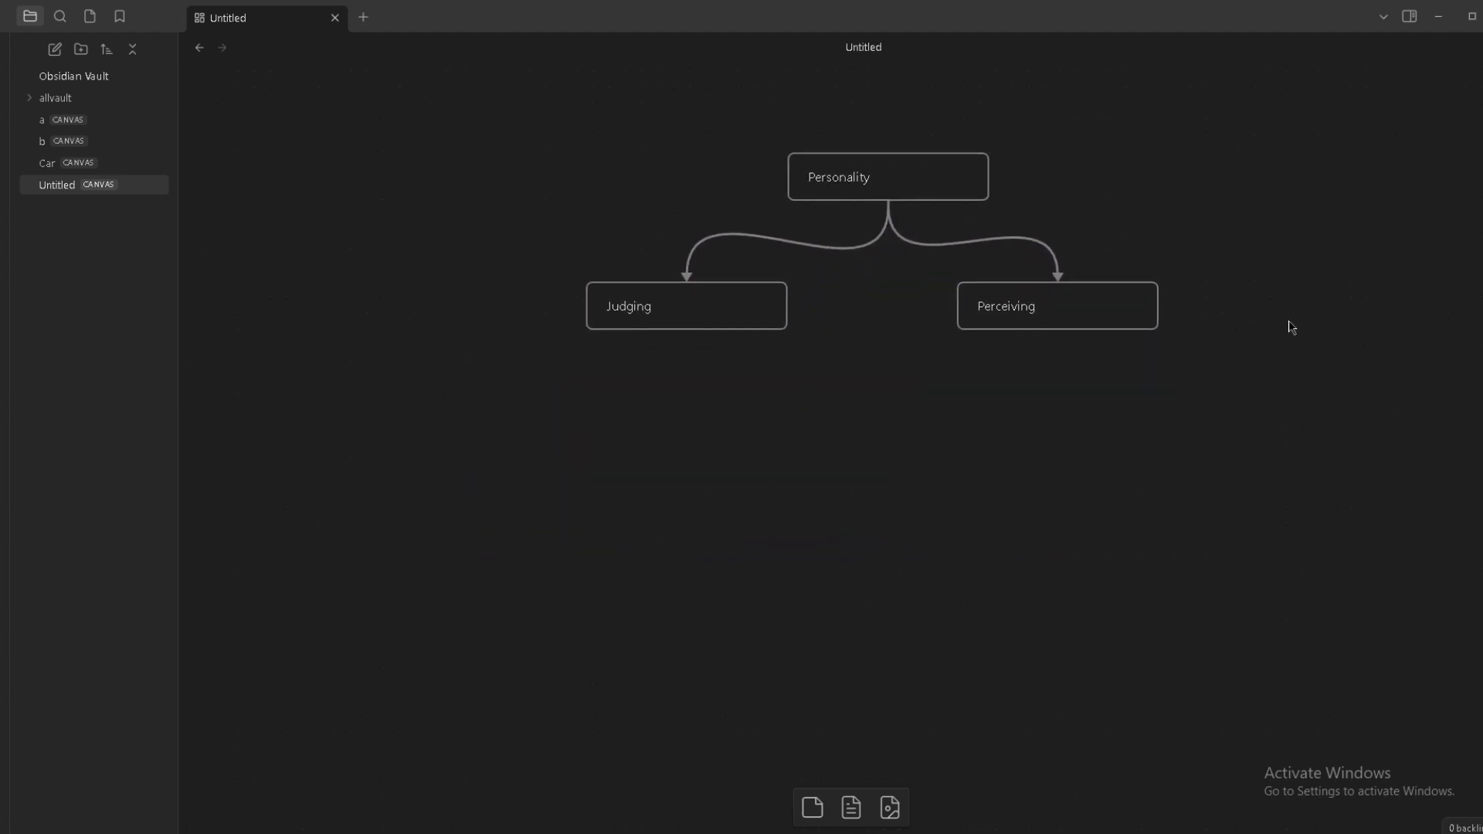
pyautogui.scroll(4, 1266, 363)
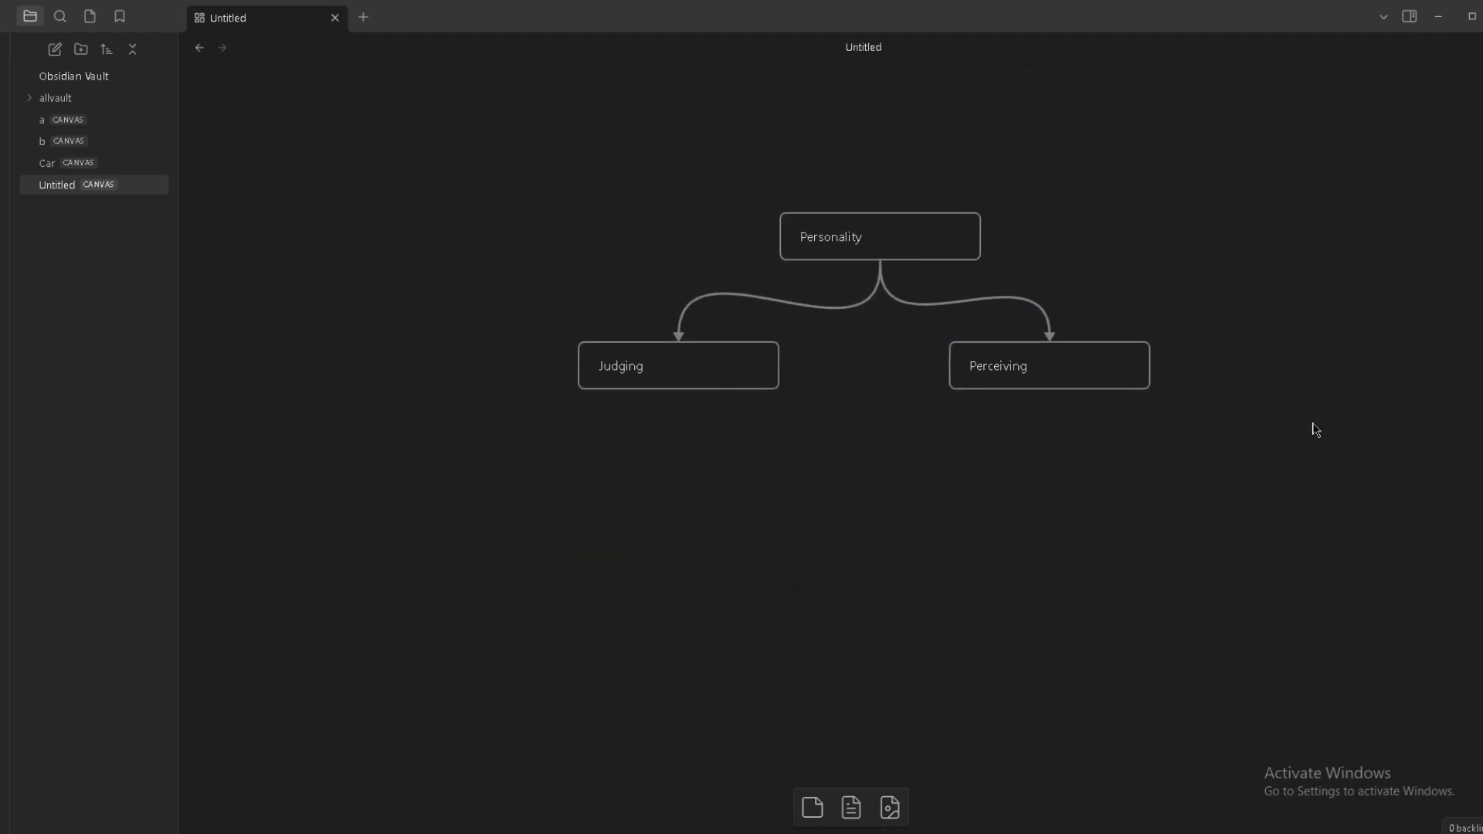
pyautogui.scroll(-1, 780, 513)
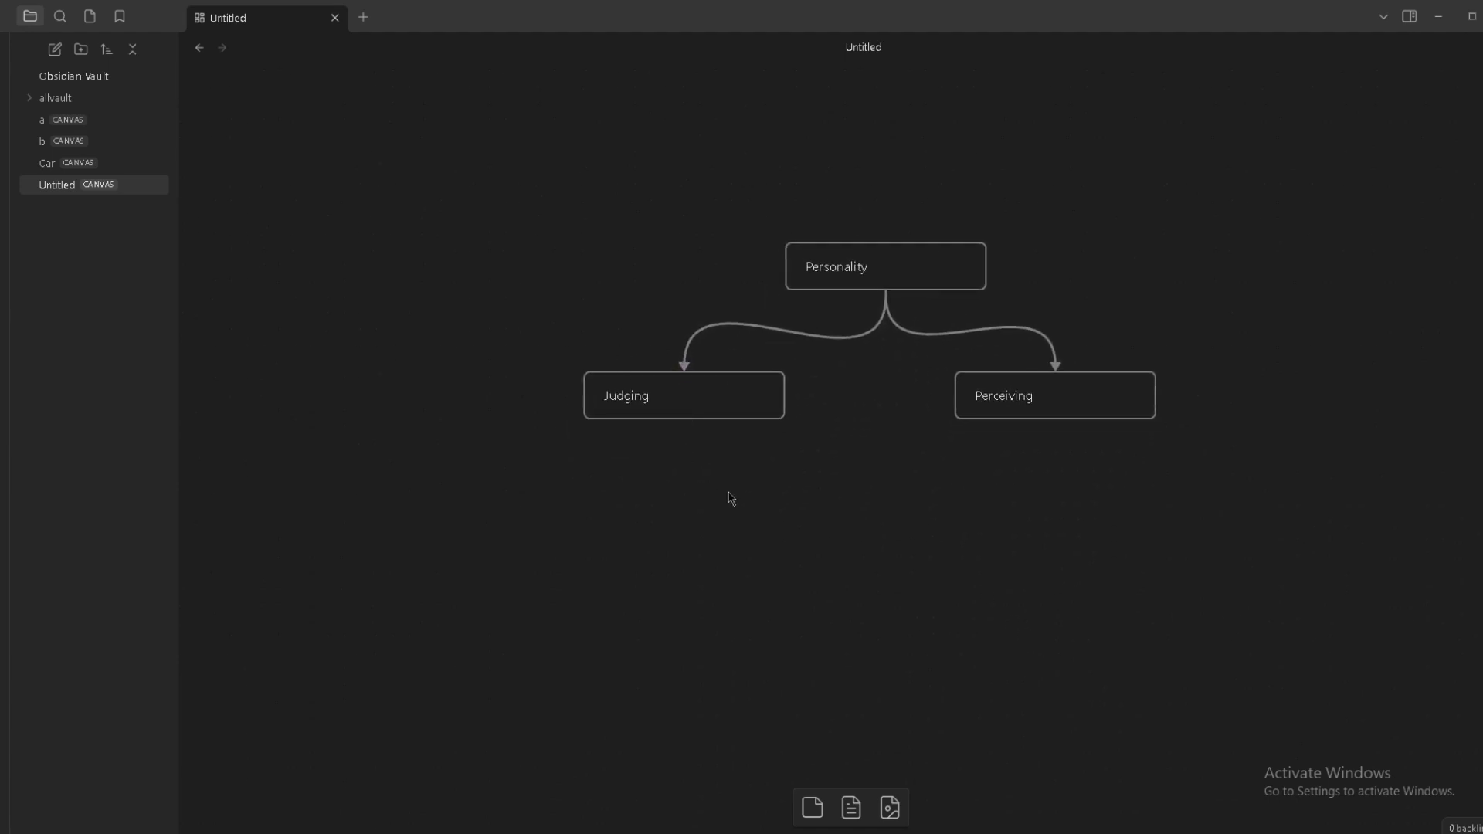
# Add linked Thinking and Feeling cards under Judging, and Sensing and Intuition cards under Perceiving.
pyautogui.click(811, 805)
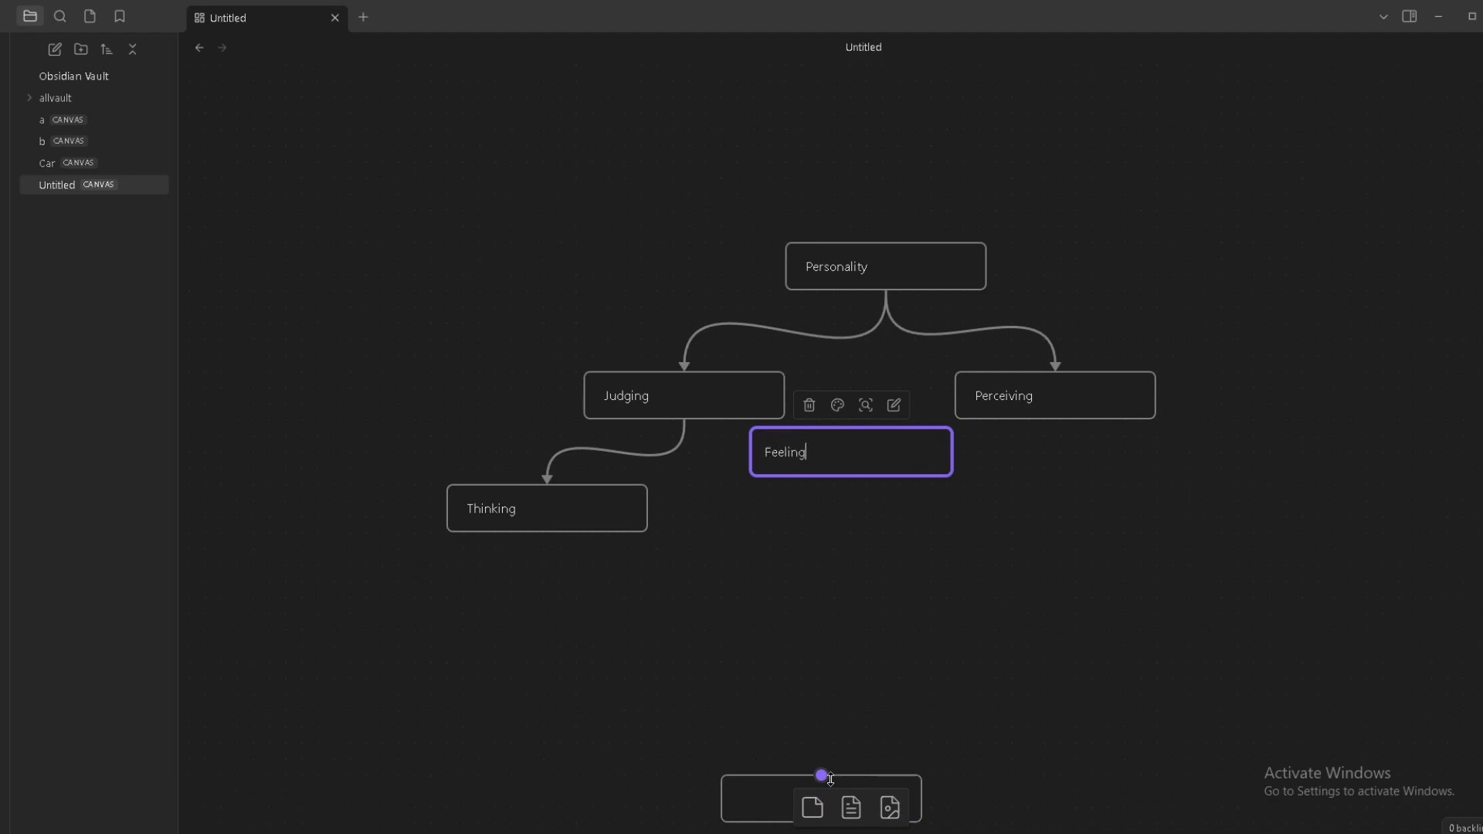
pyautogui.press('Return')
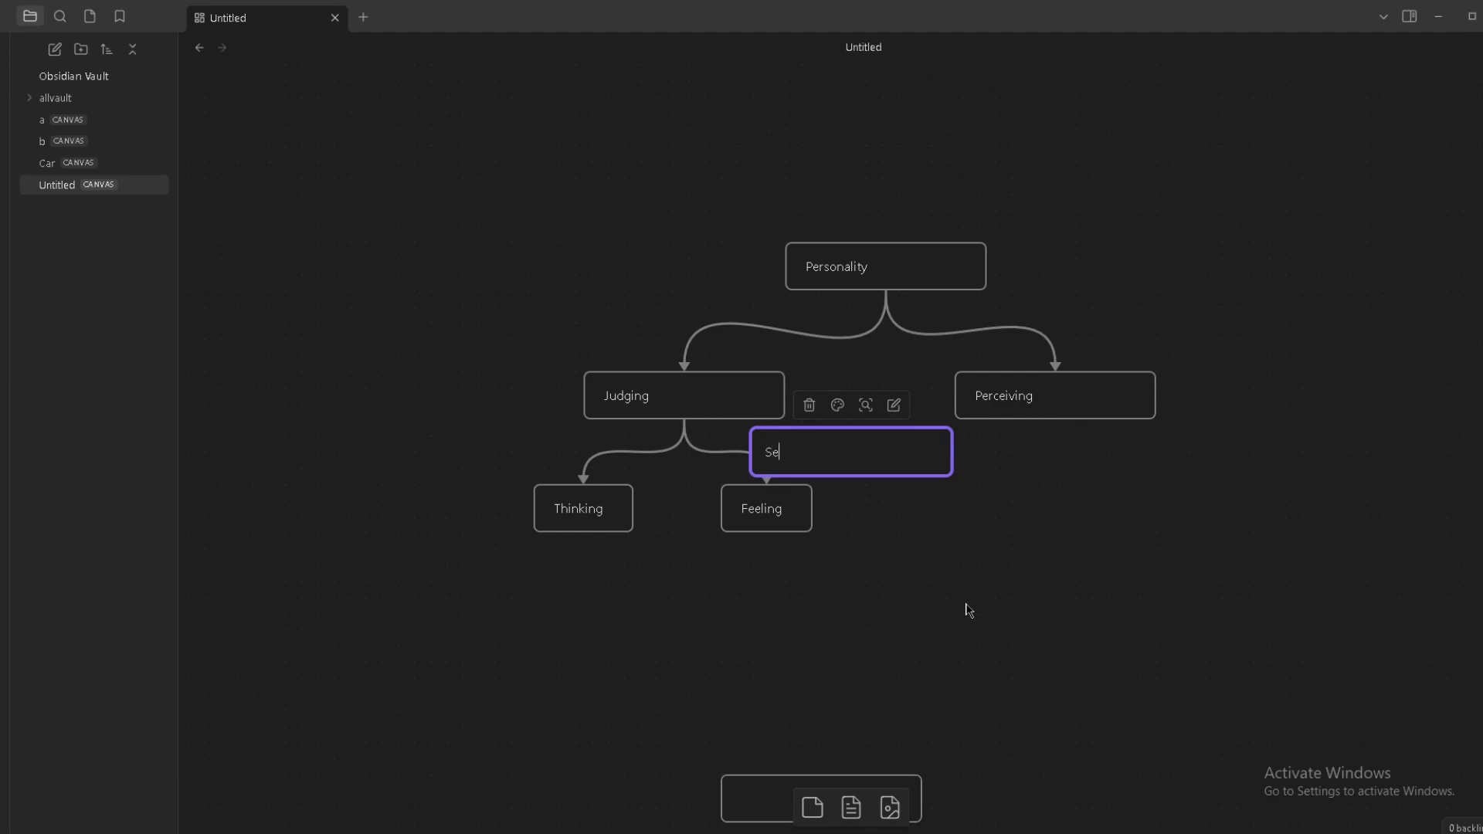
pyautogui.write('Sensing')
pyautogui.press('Return')
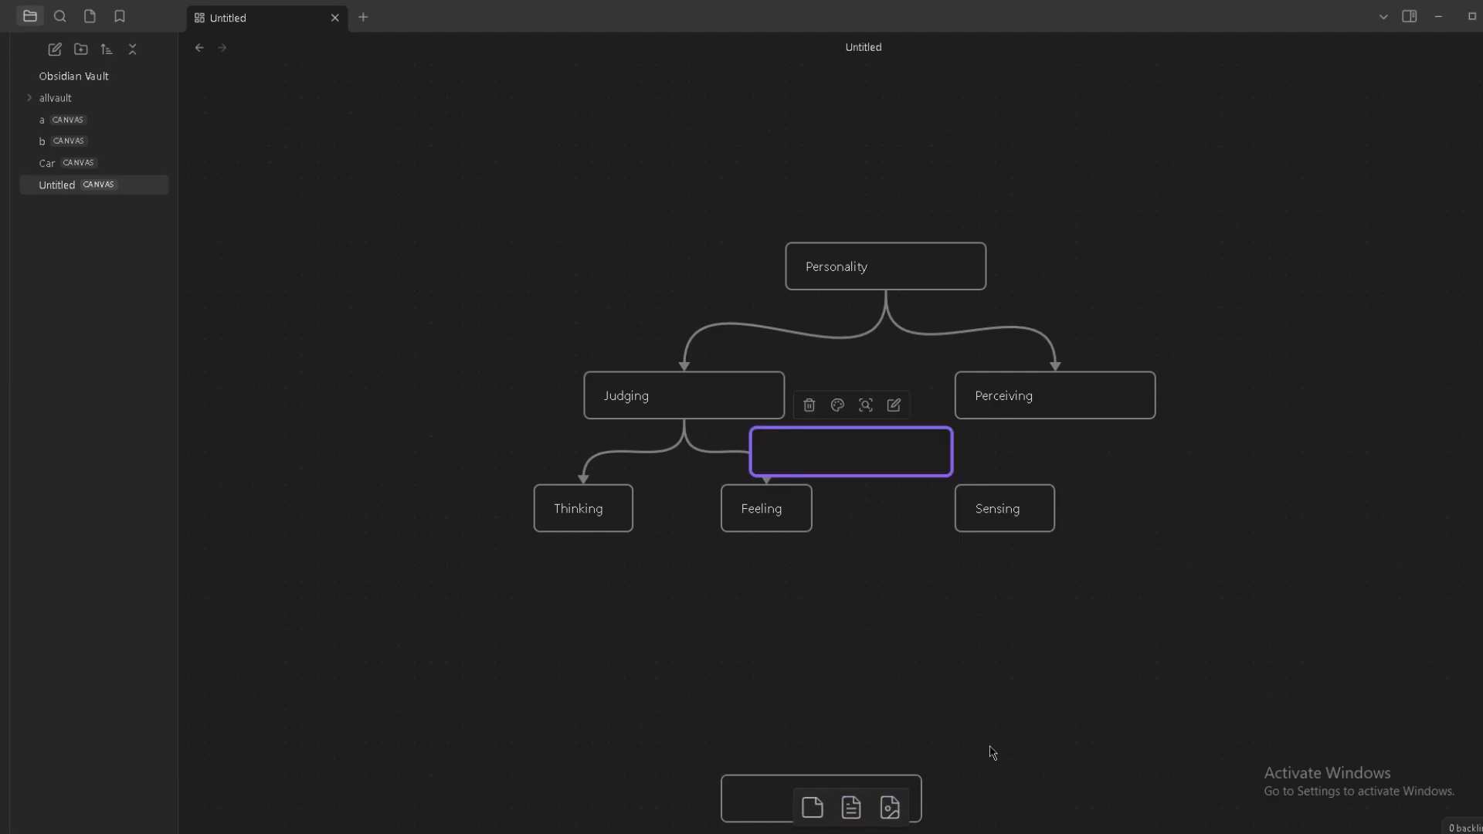
pyautogui.write('intuition')
pyautogui.press('Return')
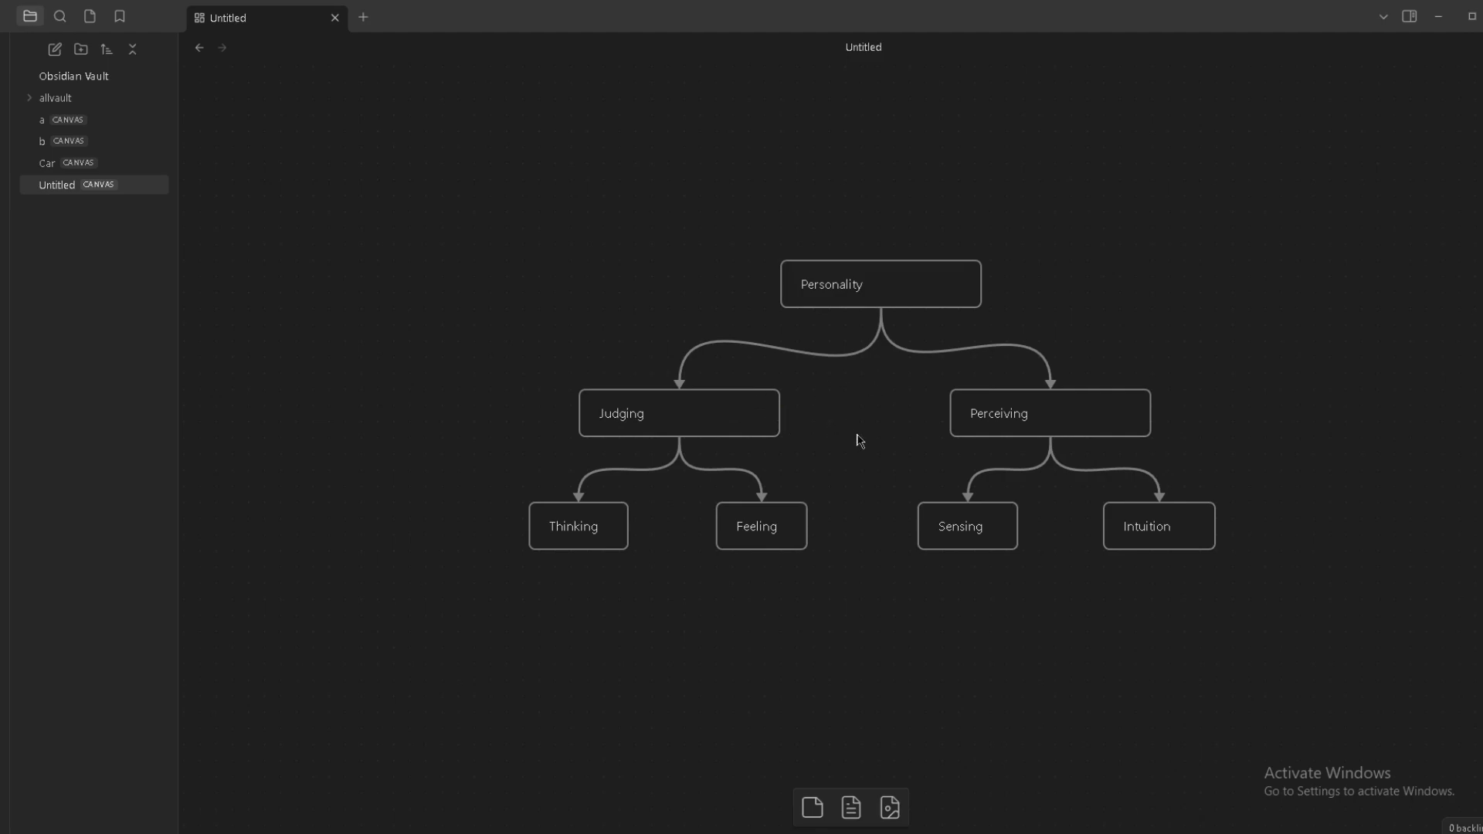
# Connect Judging with Perceiving, Sensing with Intuition, and Thinking with Feeling using double-headed arrows.
pyautogui.moveTo(780, 413); pyautogui.dragTo(950, 414)
pyautogui.moveTo(950, 414); pyautogui.dragTo(767, 413)
pyautogui.moveTo(1021, 529)
pyautogui.mouseDown()
pyautogui.moveTo(1108, 527)
pyautogui.moveTo(1003, 522)
pyautogui.mouseUp()
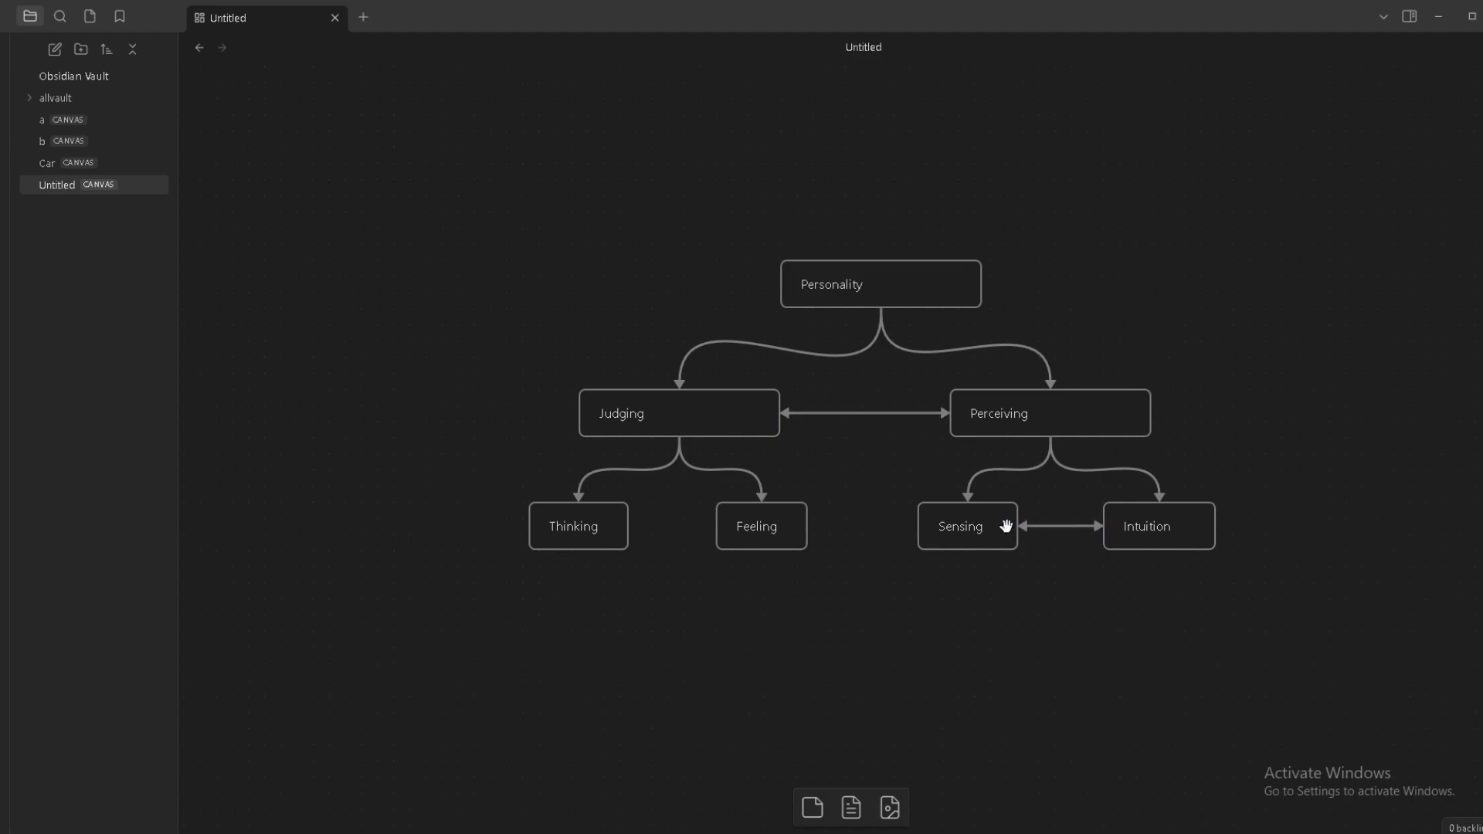
pyautogui.moveTo(718, 530); pyautogui.dragTo(617, 528)
pyautogui.click(652, 546)
pyautogui.rightClick(656, 551)
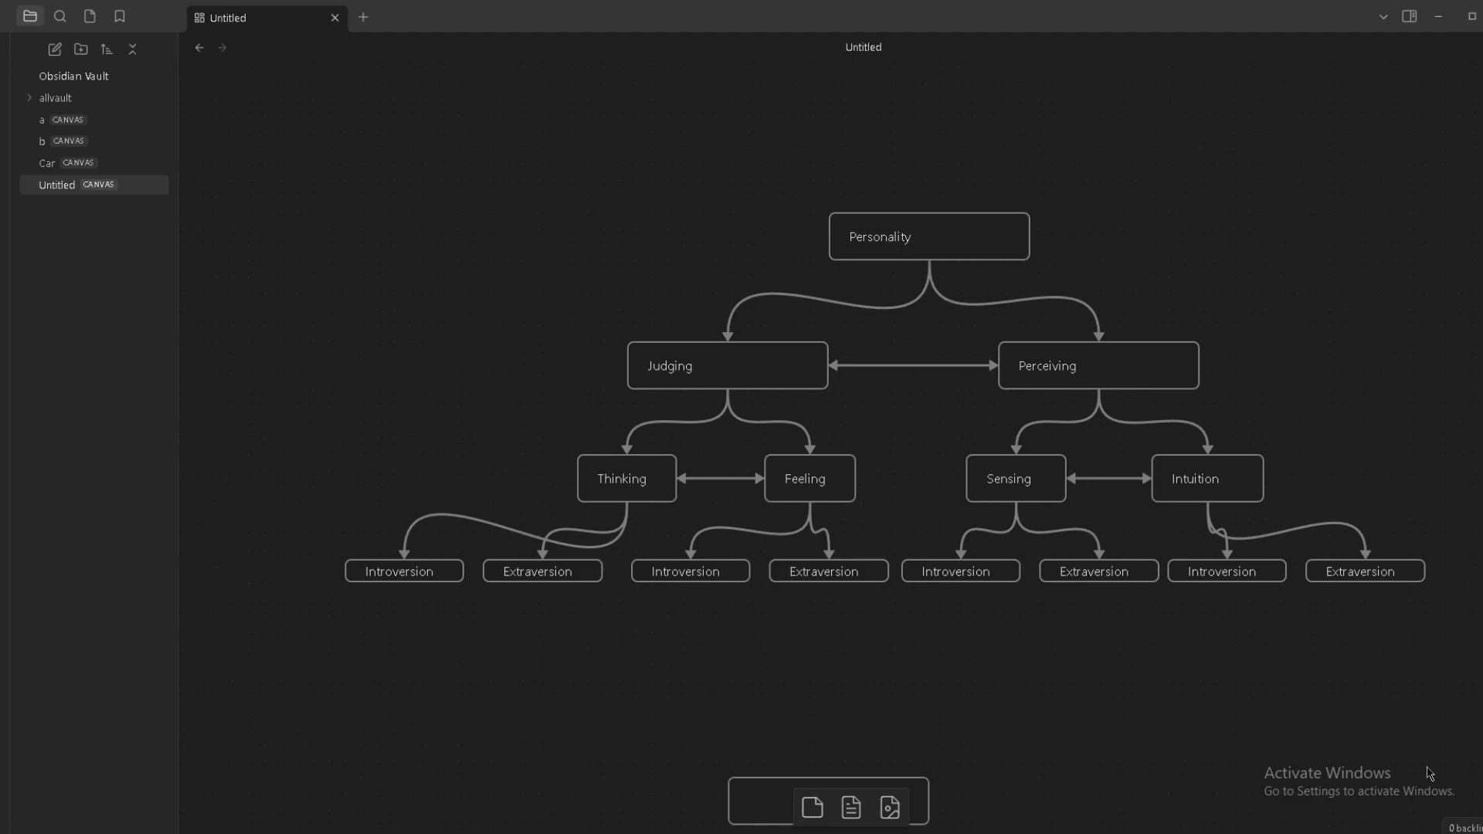
# Delete the leftover empty card below the personality hierarchy.
pyautogui.scroll(-3, 1430, 774)
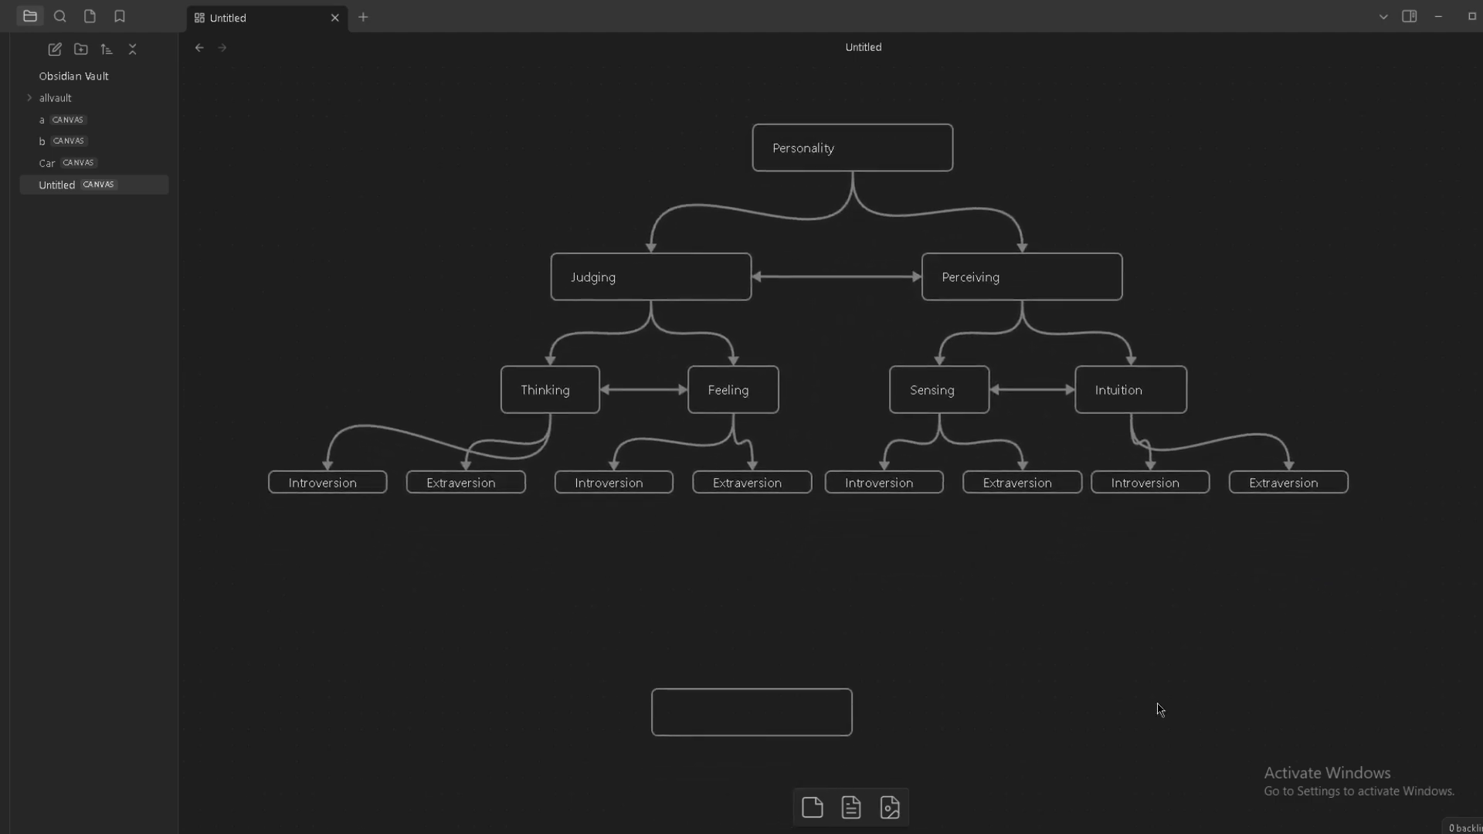
pyautogui.moveTo(1074, 733); pyautogui.dragTo(734, 674)
pyautogui.click(756, 717)
pyautogui.press('Delete')
pyautogui.scroll(-1, 1312, 294)
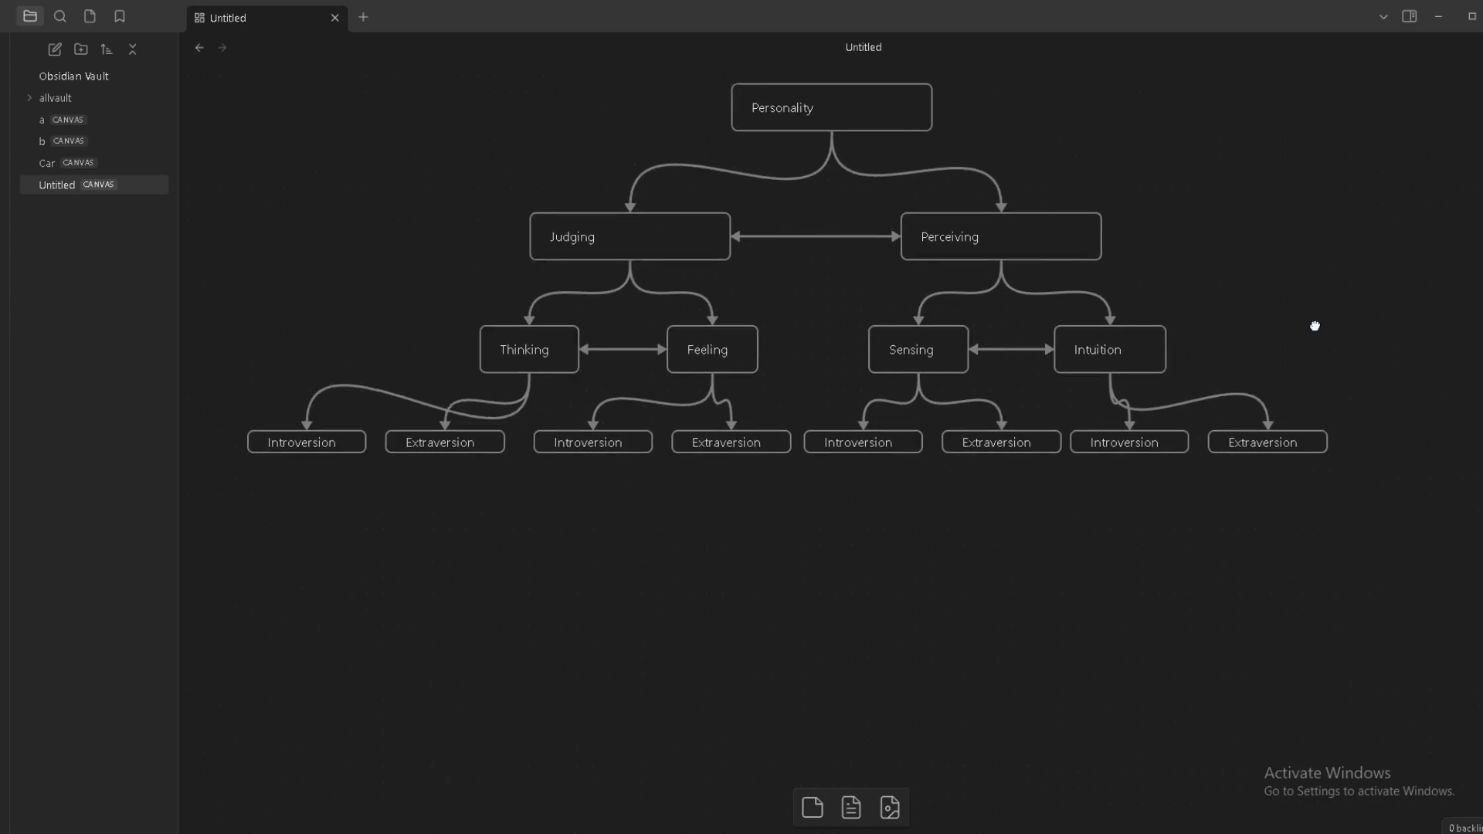
# Examine the four-level personality hierarchy, focusing on the lowest row of Introversion and Extraversion cards.
pyautogui.scroll(3, 1312, 262)
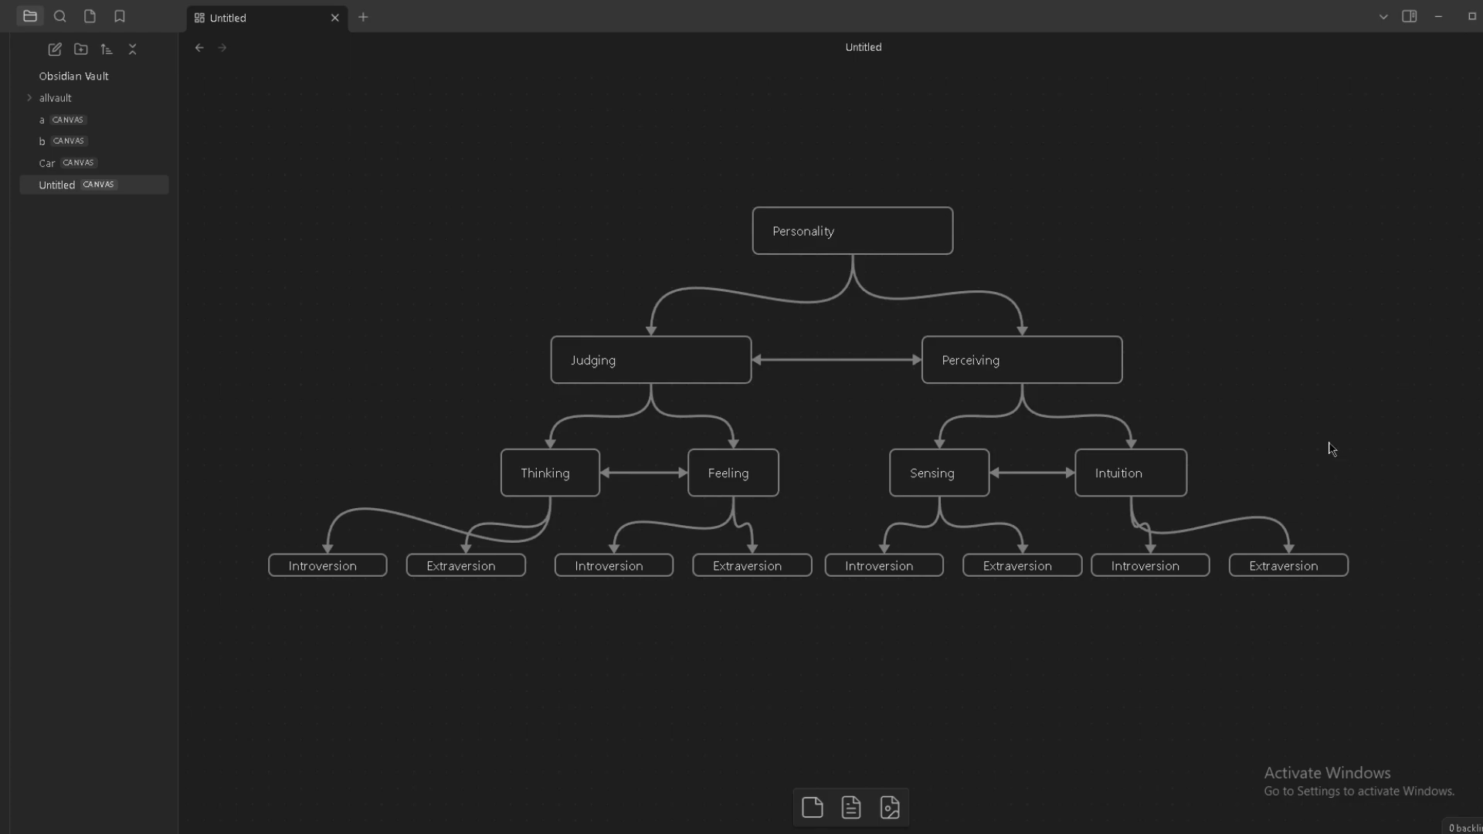
pyautogui.moveTo(1379, 418)
pyautogui.mouseDown()
pyautogui.moveTo(1302, 434)
pyautogui.moveTo(1400, 415)
pyautogui.mouseUp()
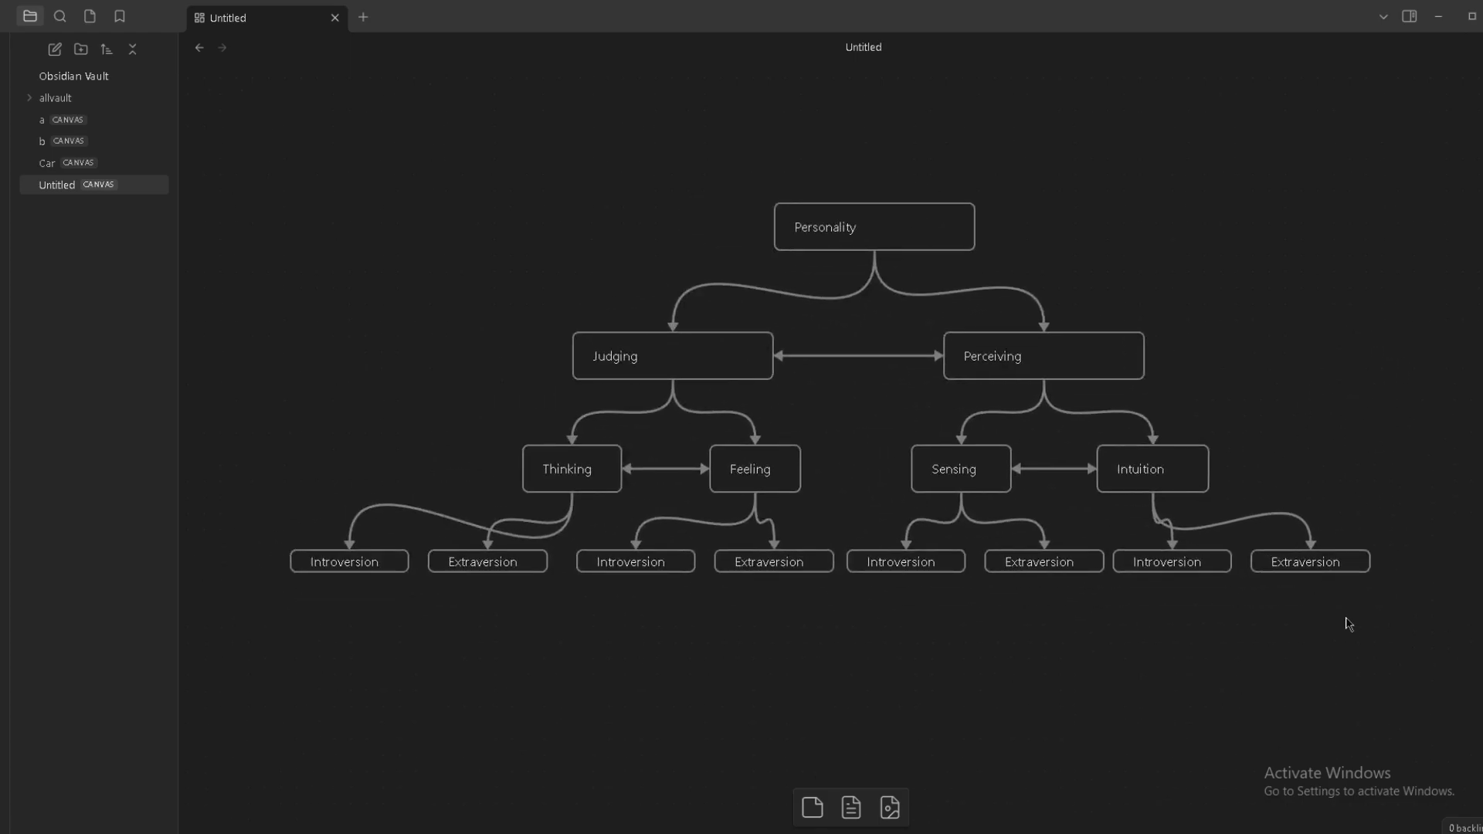
pyautogui.moveTo(1421, 621); pyautogui.dragTo(232, 531)
pyautogui.click(1228, 244)
# Inspect the Judging card by selecting it and opening its text for editing, and leave it as is.
pyautogui.click(678, 354)
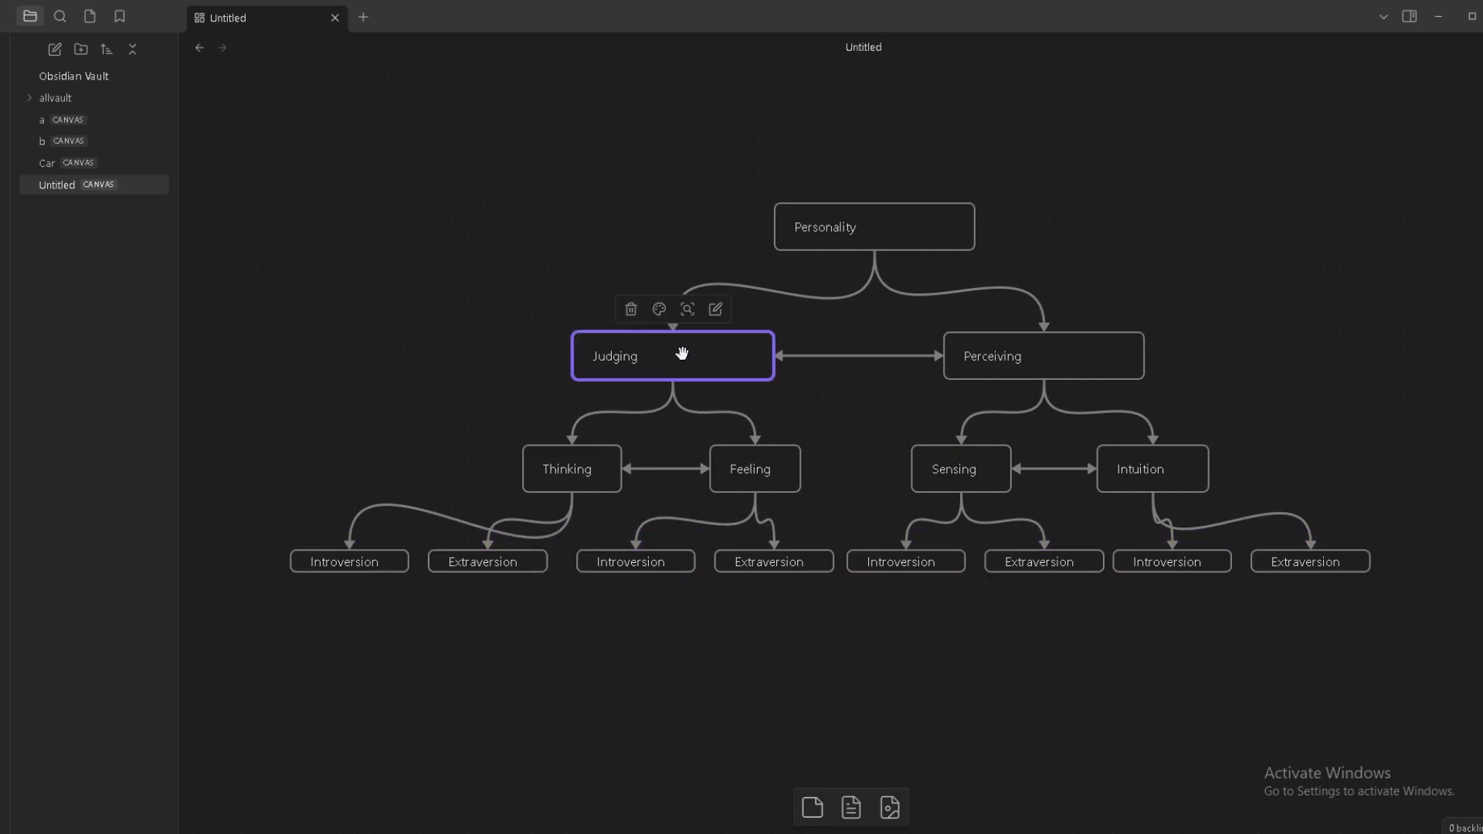
pyautogui.doubleClick(690, 349)
pyautogui.click(685, 352)
pyautogui.click(506, 230)
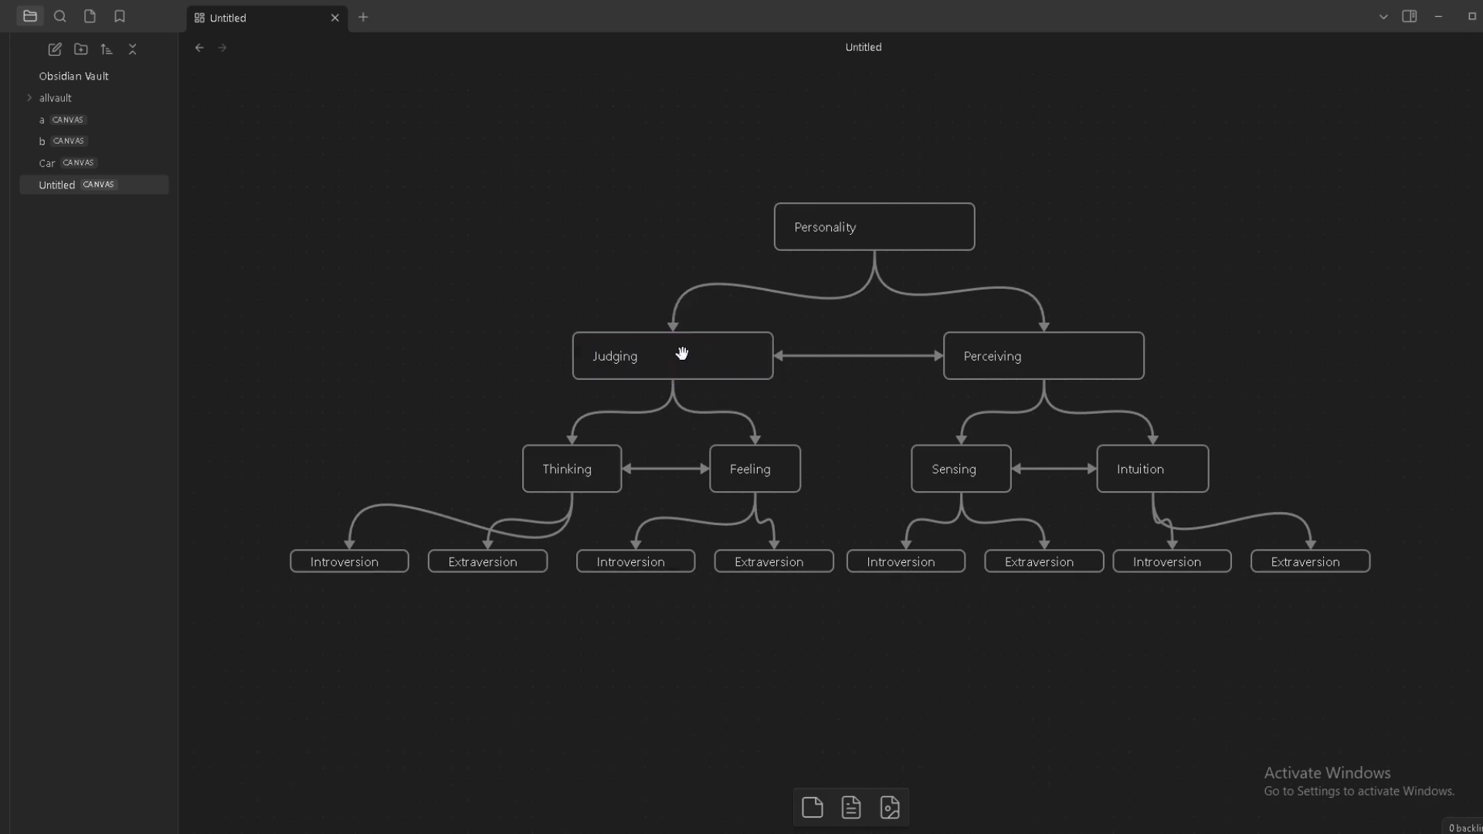
pyautogui.doubleClick(683, 358)
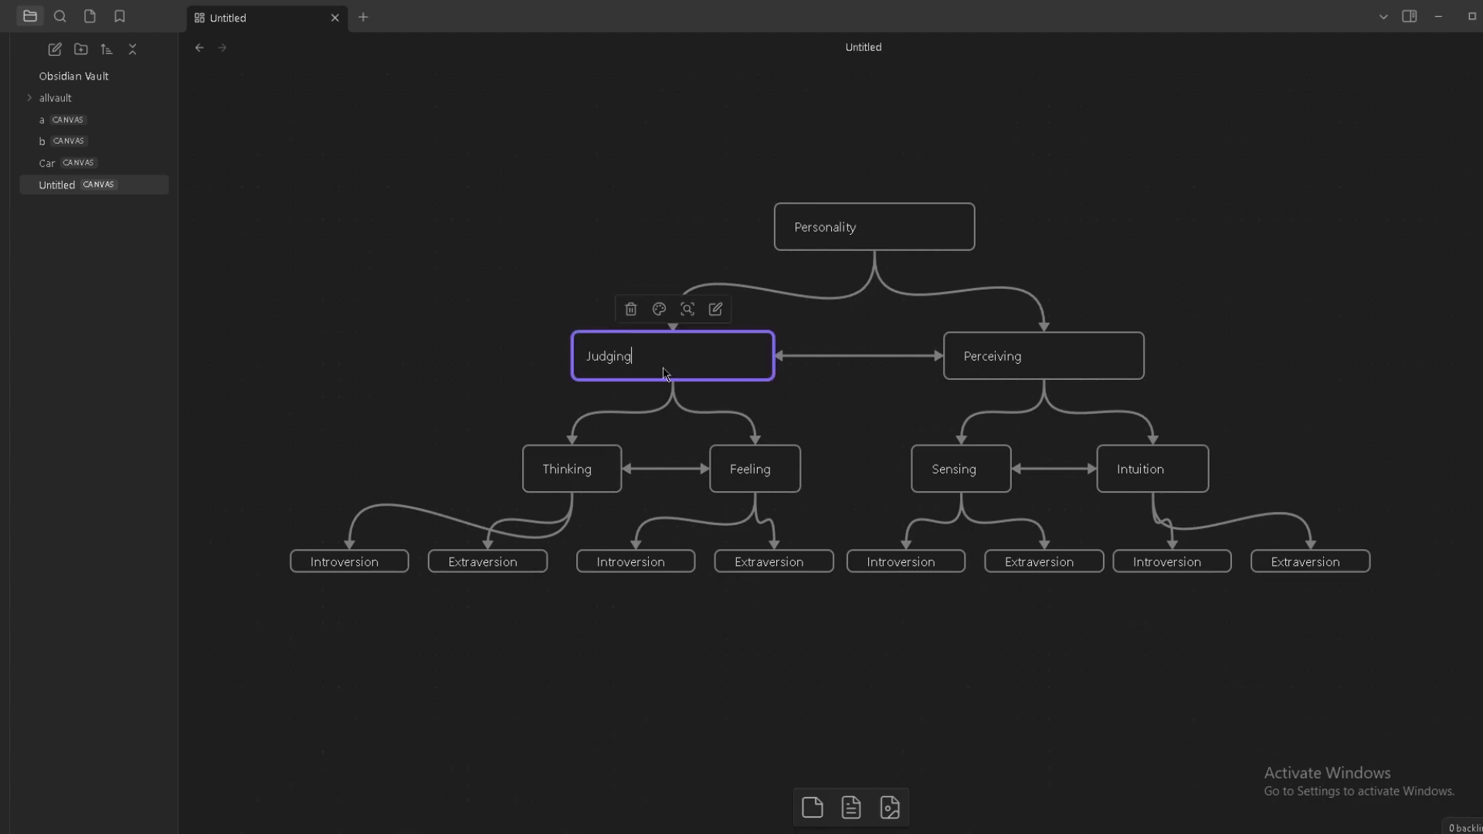
pyautogui.click(533, 232)
# Rename the untitled canvas as Personality and dismiss the recording window covering it.
pyautogui.moveTo(884, 45); pyautogui.dragTo(807, 47)
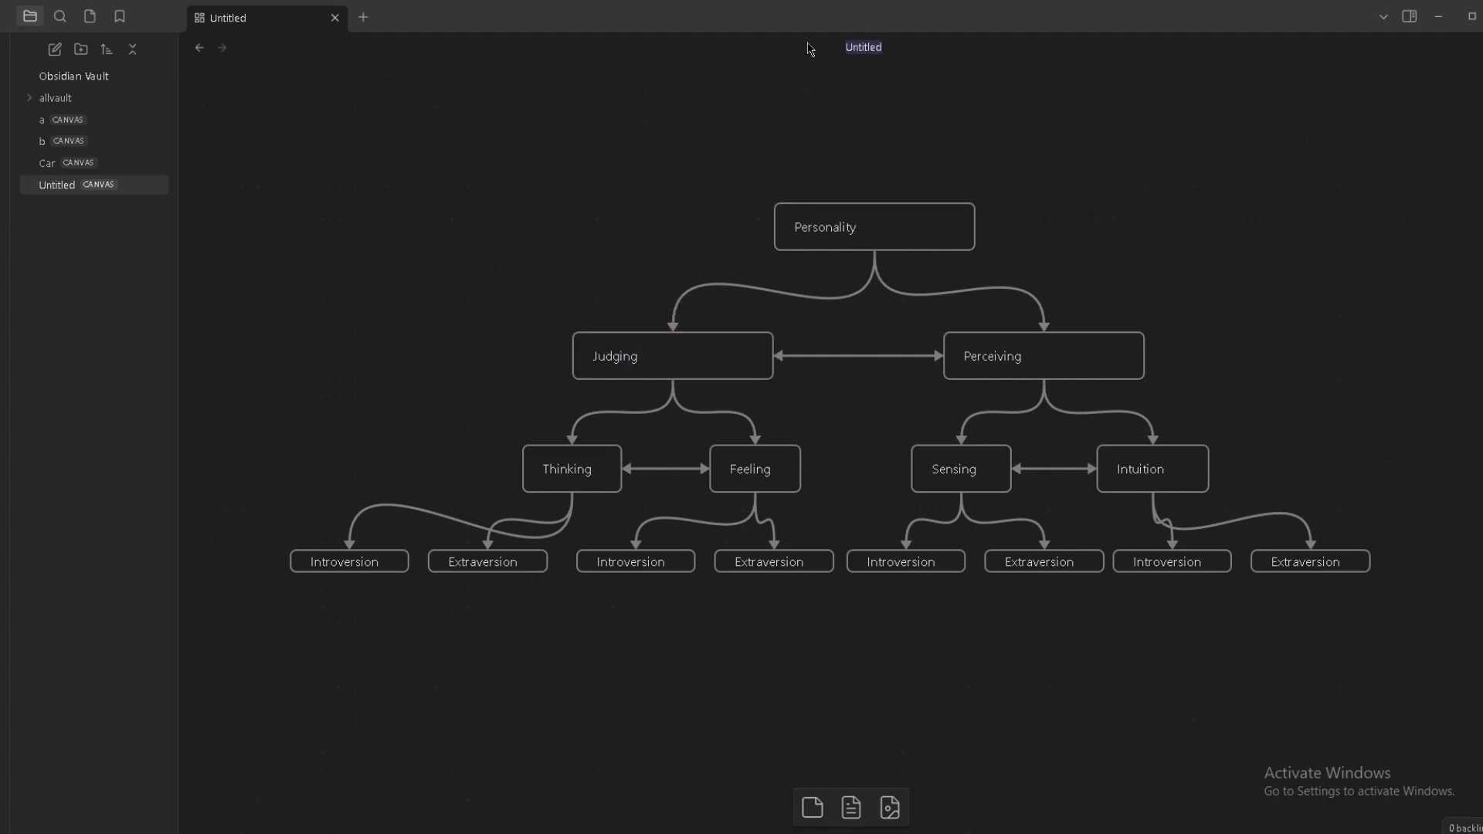
pyautogui.press('BackSpace')
pyautogui.write('Personality')
pyautogui.press('Return')
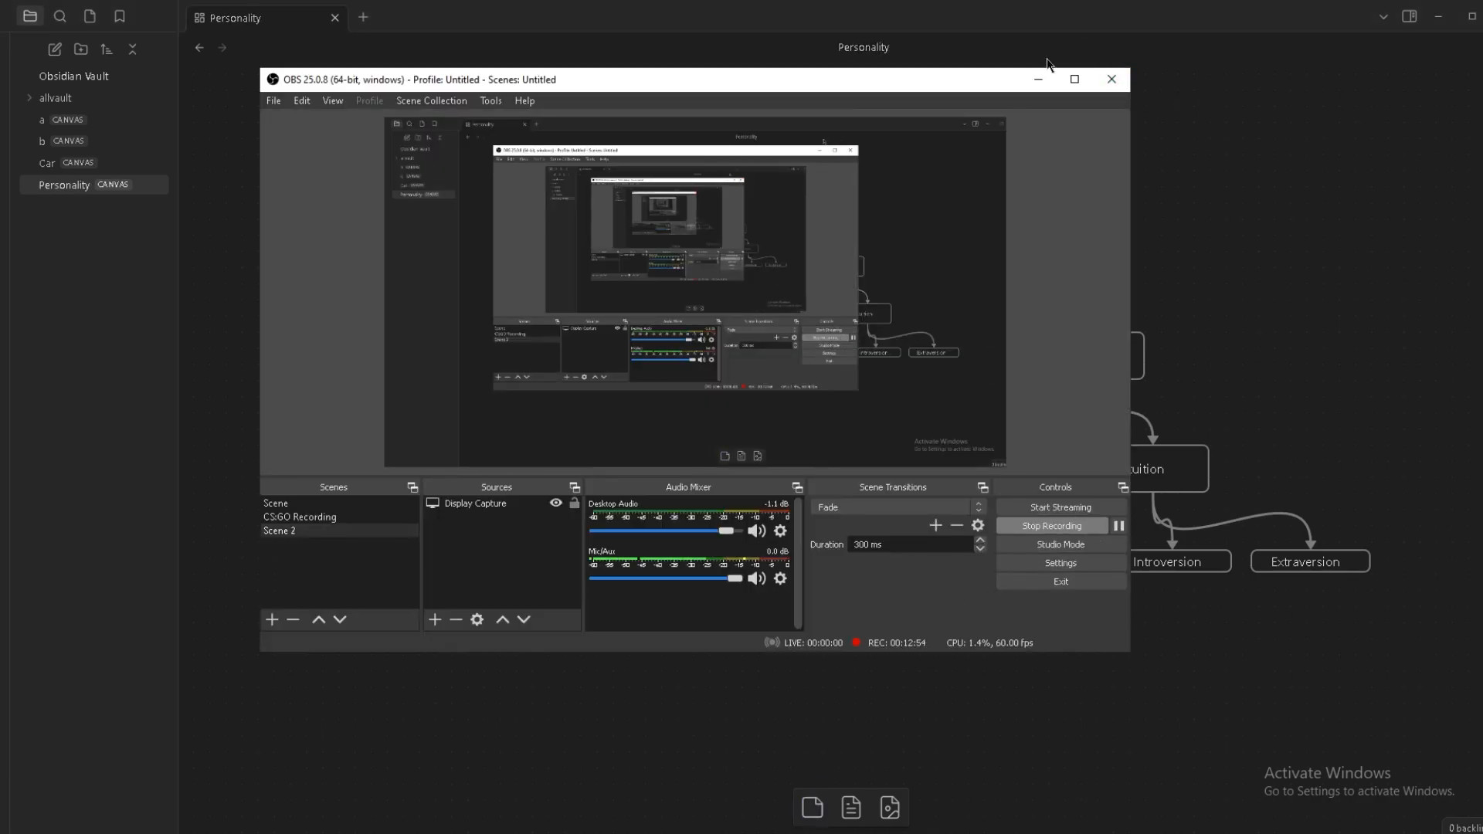
pyautogui.click(1050, 70)
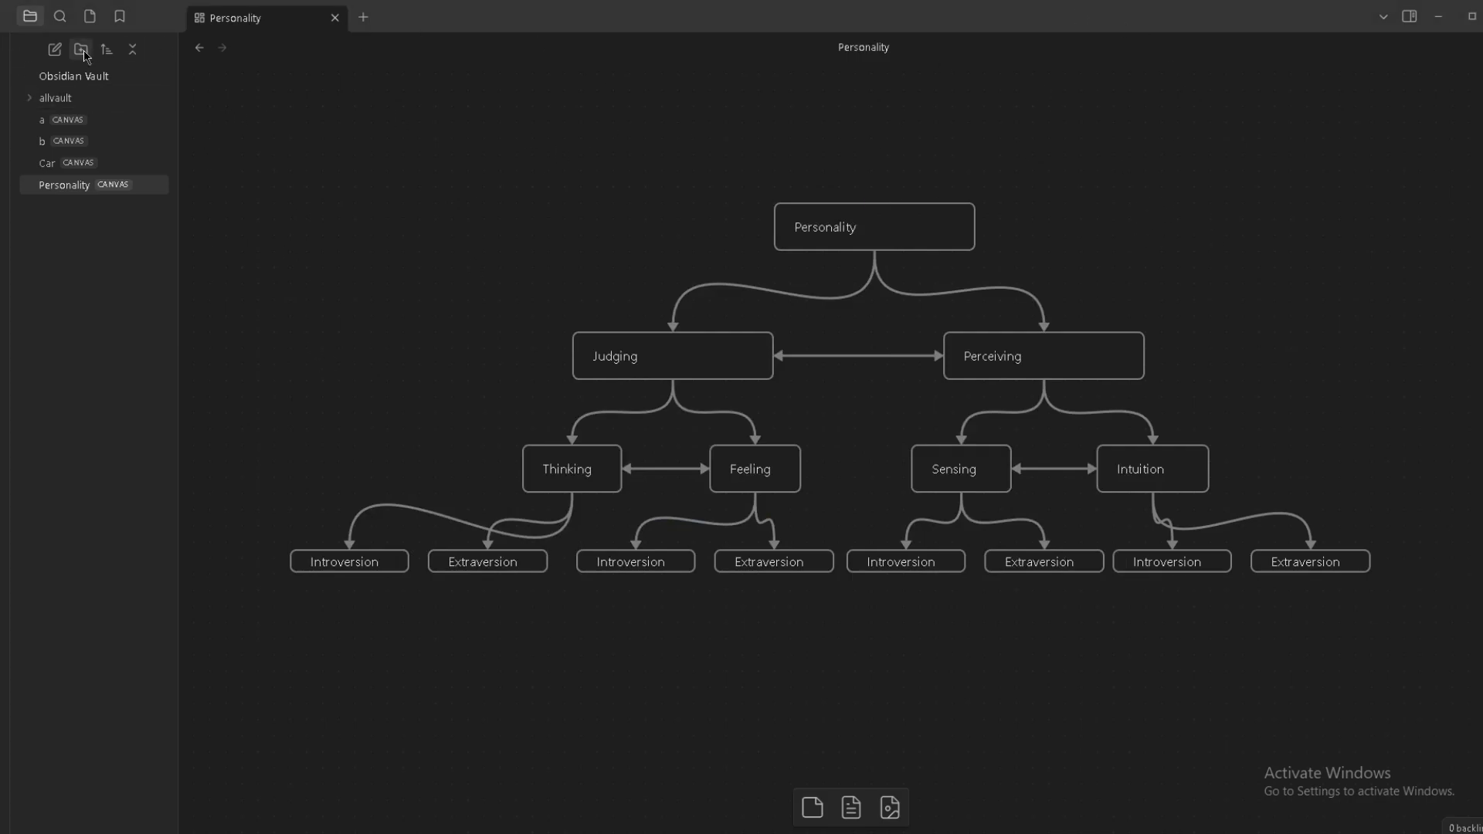
# Create a new canvas and name it Judging.
pyautogui.click(2, 100)
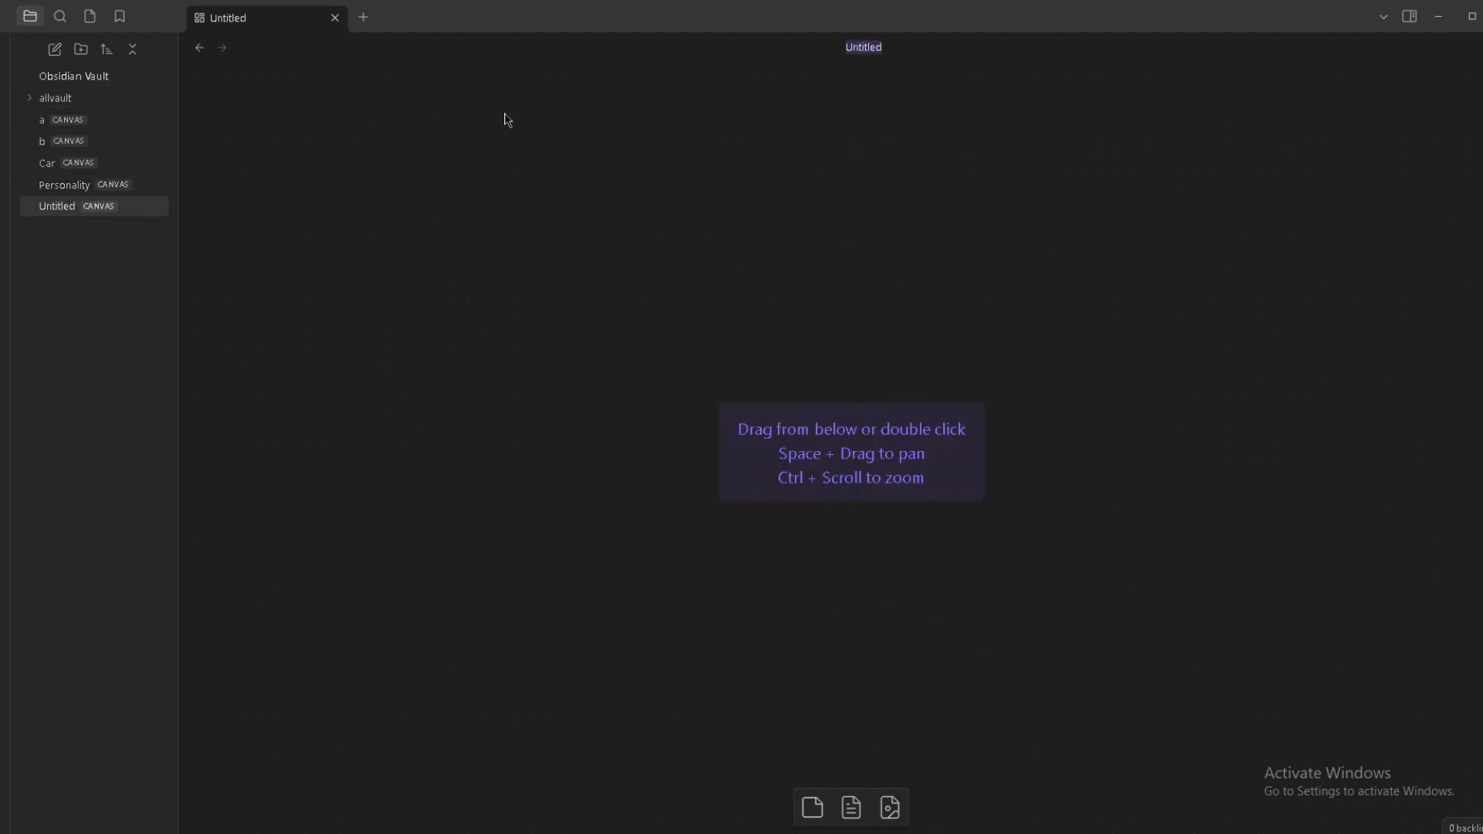
pyautogui.press('BackSpace')
pyautogui.write('Judging')
pyautogui.press('Return')
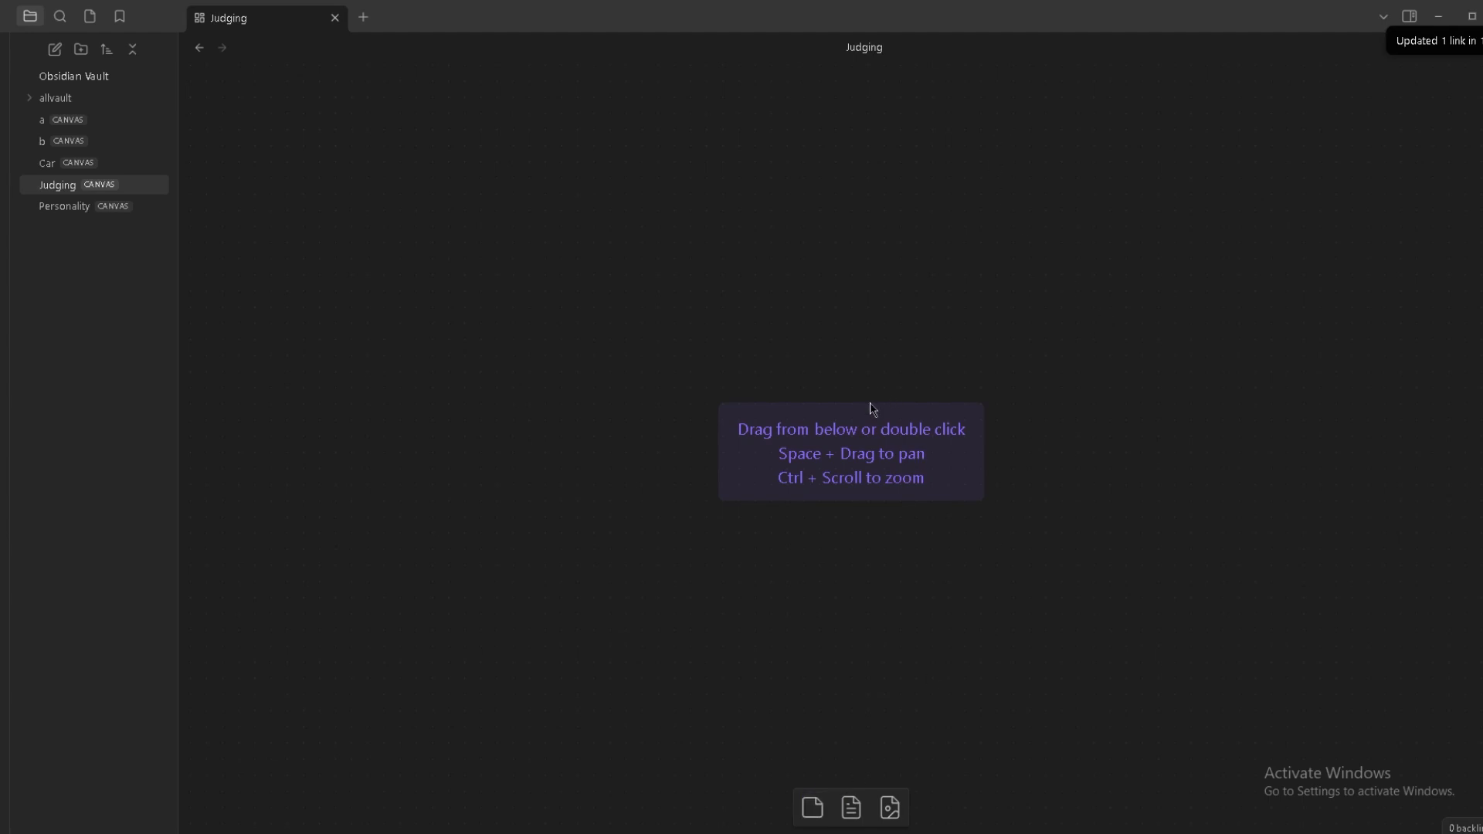
# Add a card reading Judging to the middle of the empty canvas and shift it slightly upward.
pyautogui.click(812, 806)
pyautogui.write('J')
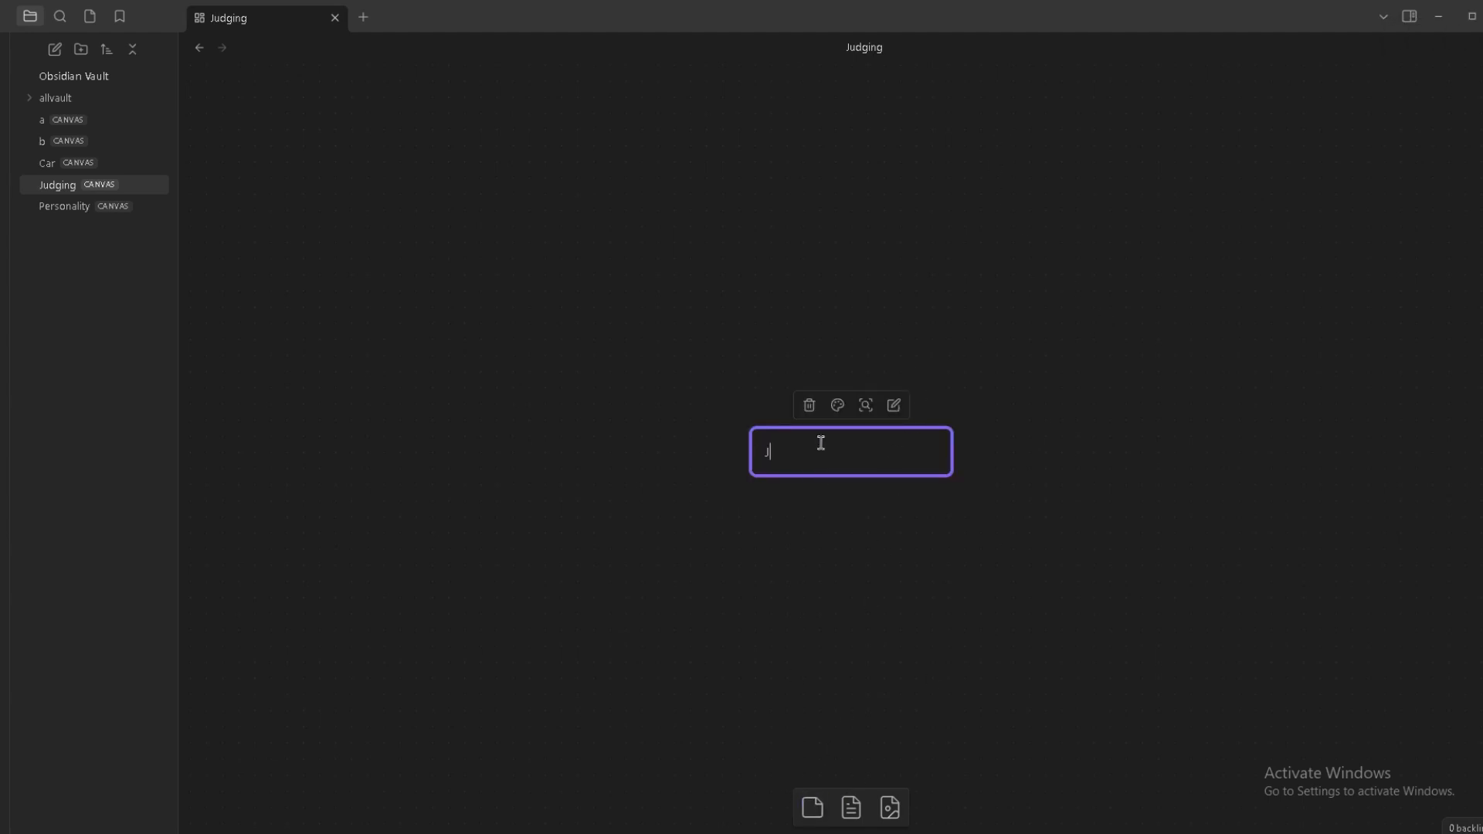
pyautogui.write('udging')
pyautogui.click(952, 533)
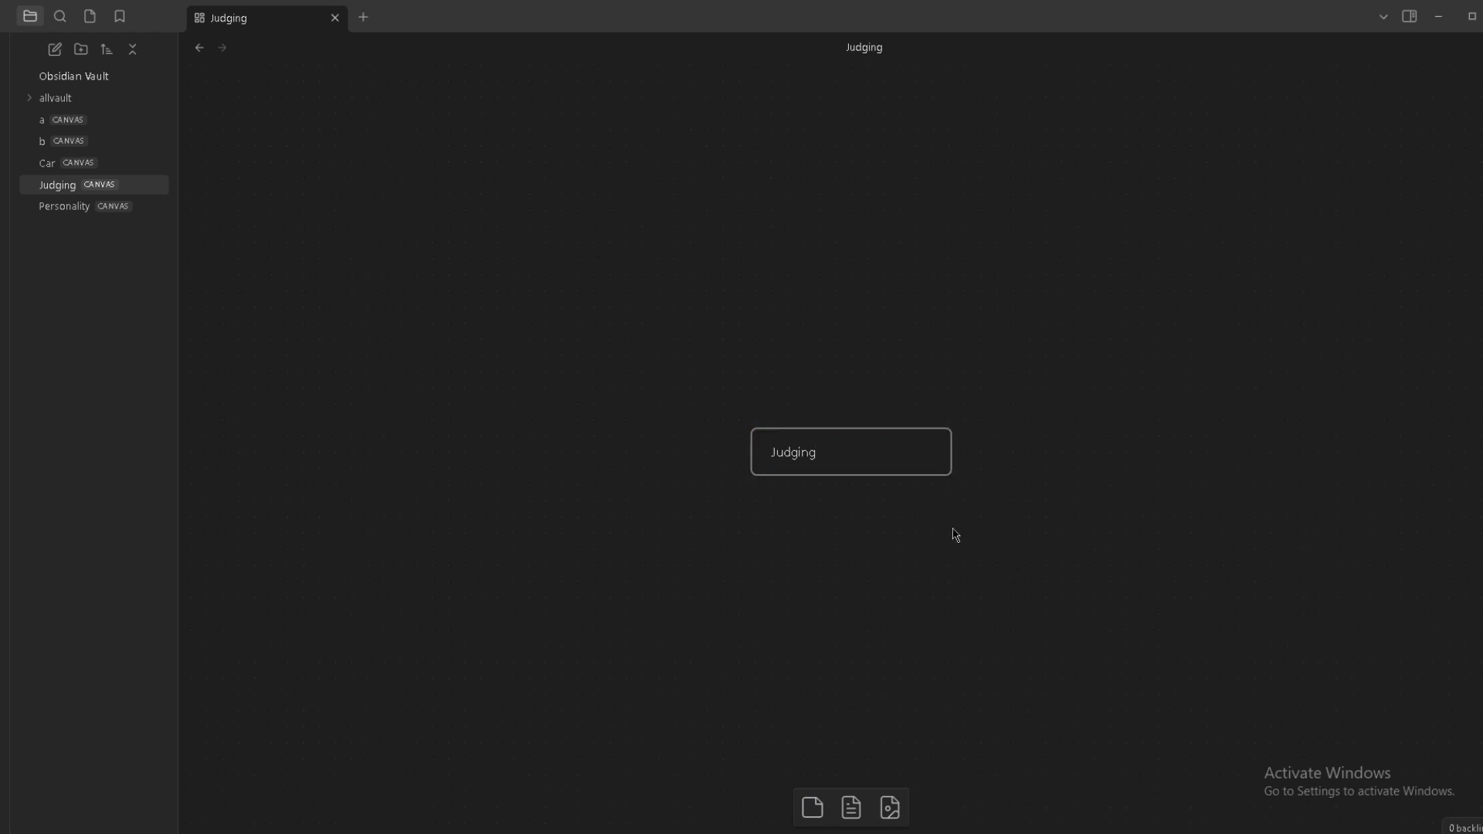
pyautogui.moveTo(892, 460); pyautogui.dragTo(904, 427)
# Add Extraversion and Introversion cards on opposite sides of the Judging card, and connect Judging to both with arrows.
pyautogui.click(813, 806)
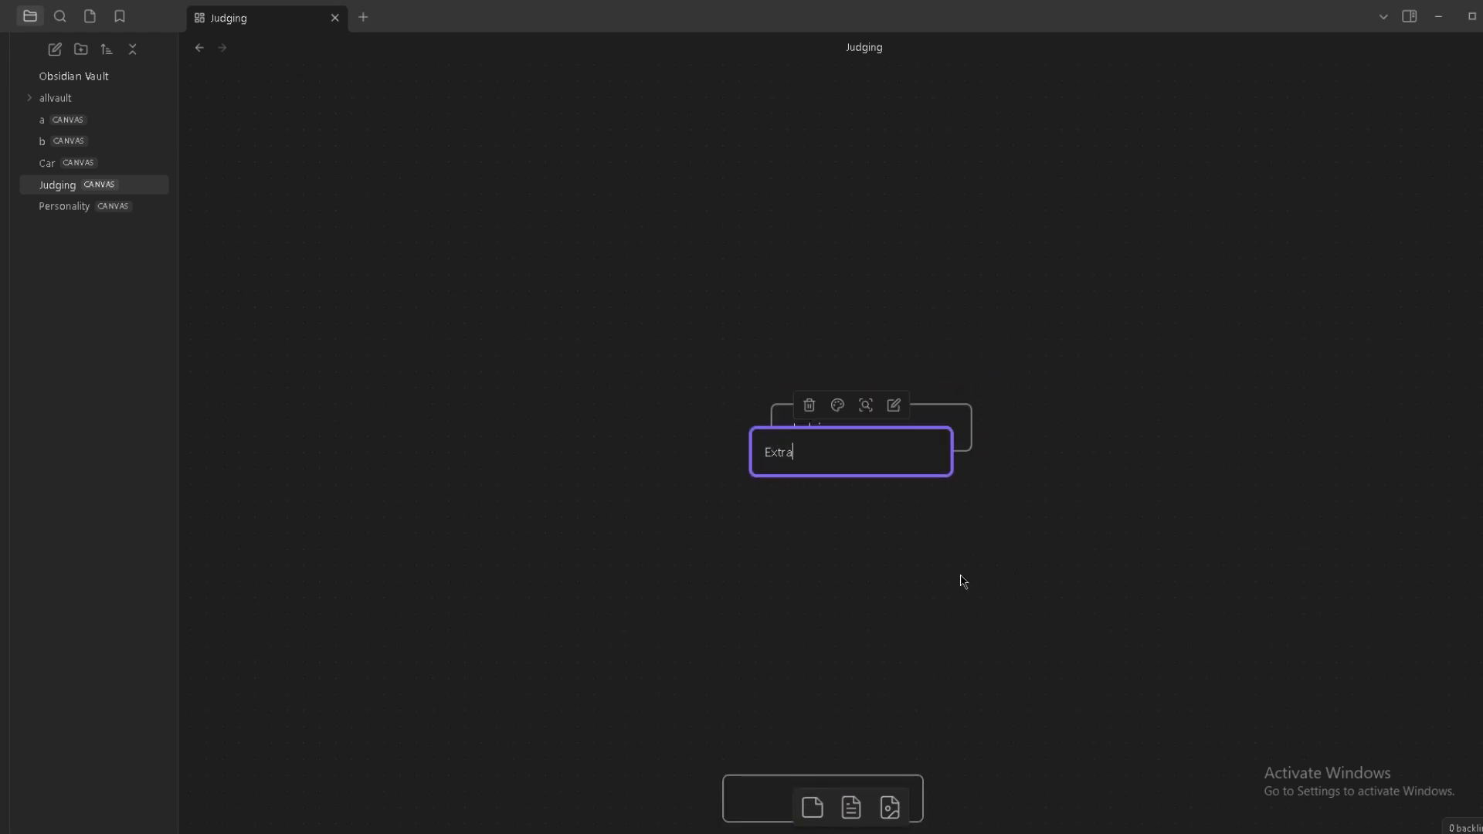
pyautogui.write('Extraversion')
pyautogui.click(926, 553)
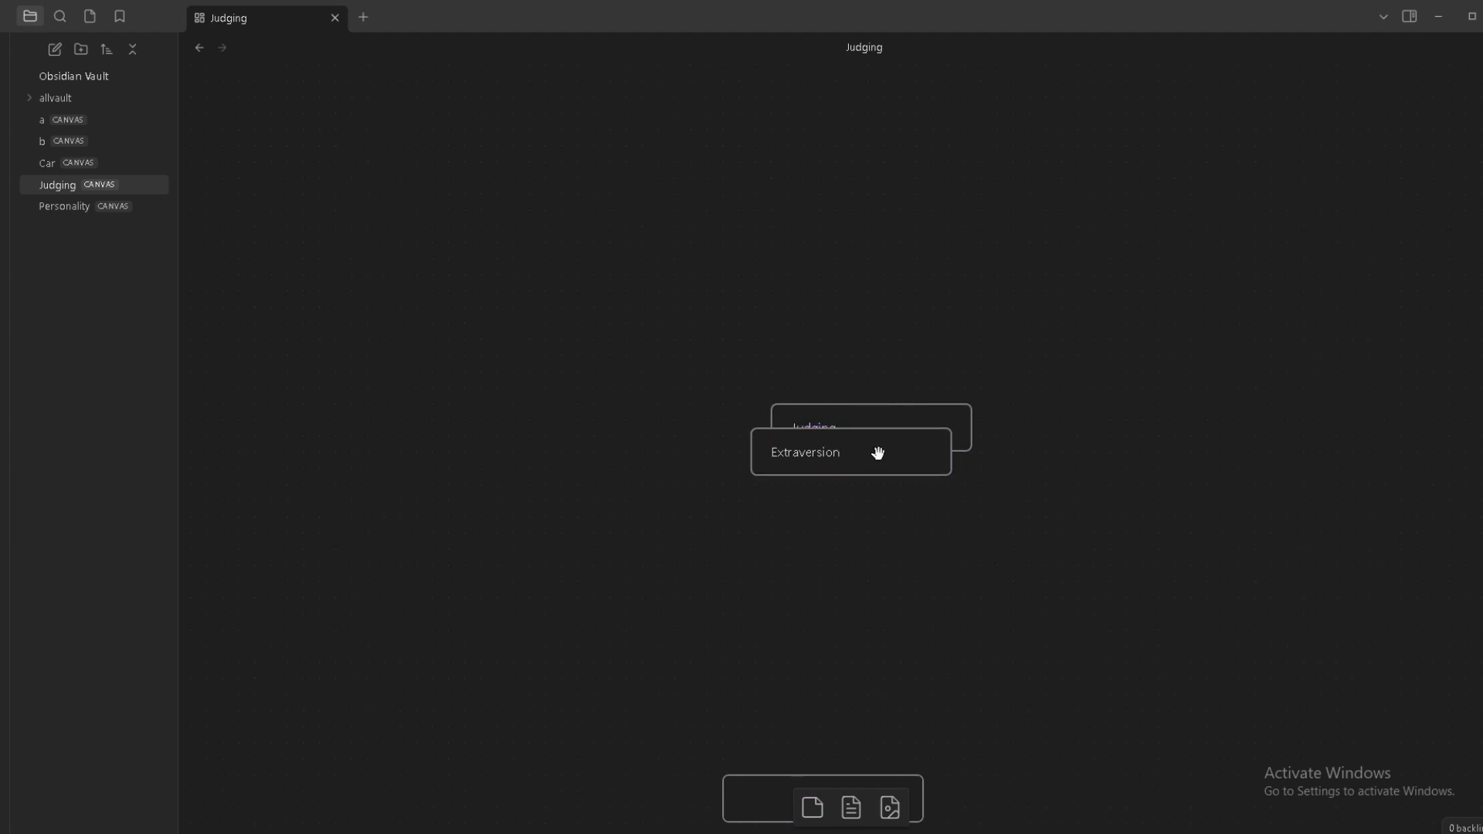
pyautogui.moveTo(878, 453); pyautogui.dragTo(1165, 426)
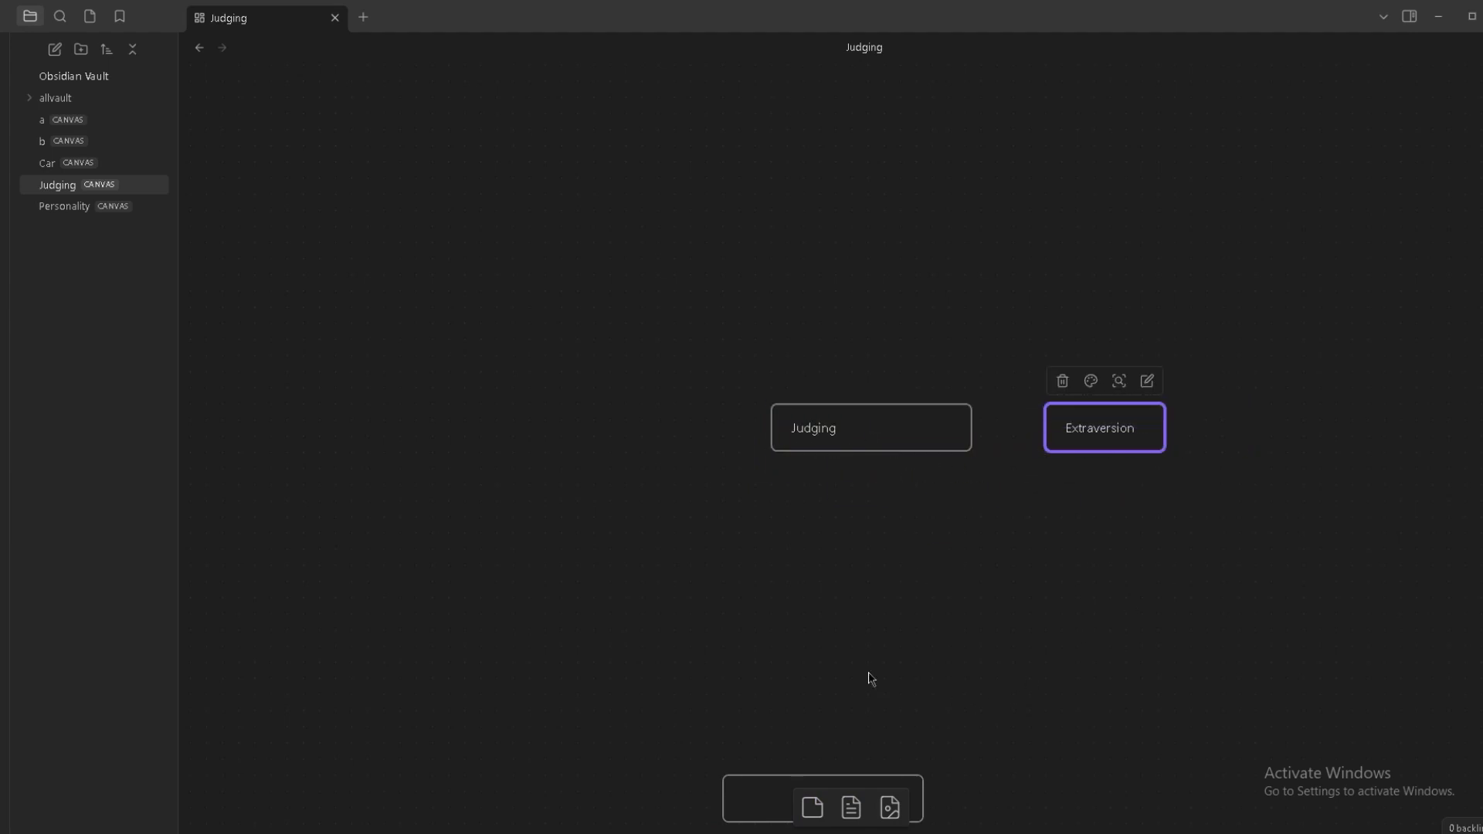
pyautogui.click(811, 806)
pyautogui.write('Introversion')
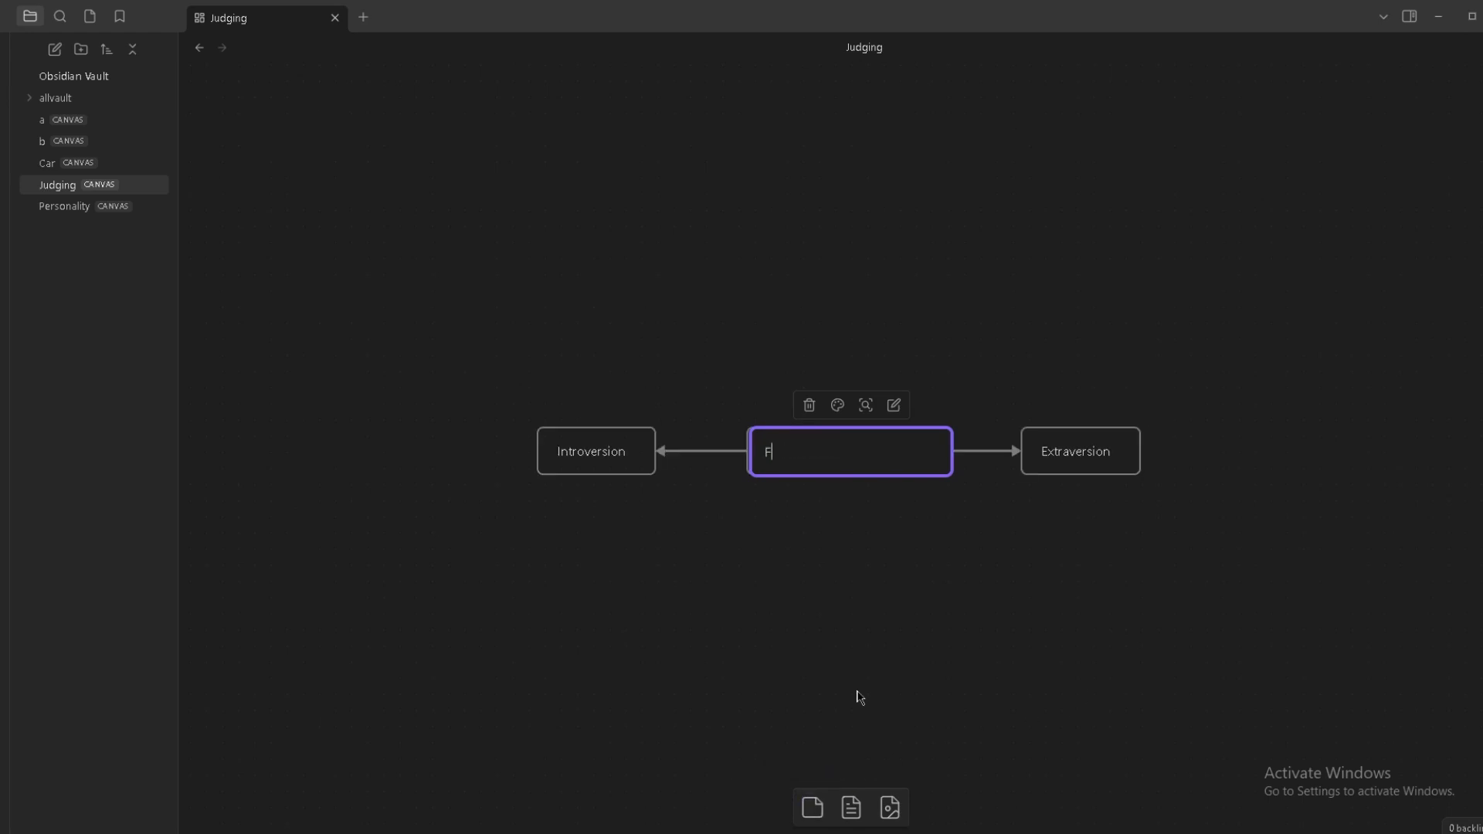
# Add a narrow Feeling card above and outside Extraversion, and place a copy of it above and outside Introversion.
pyautogui.click(993, 590)
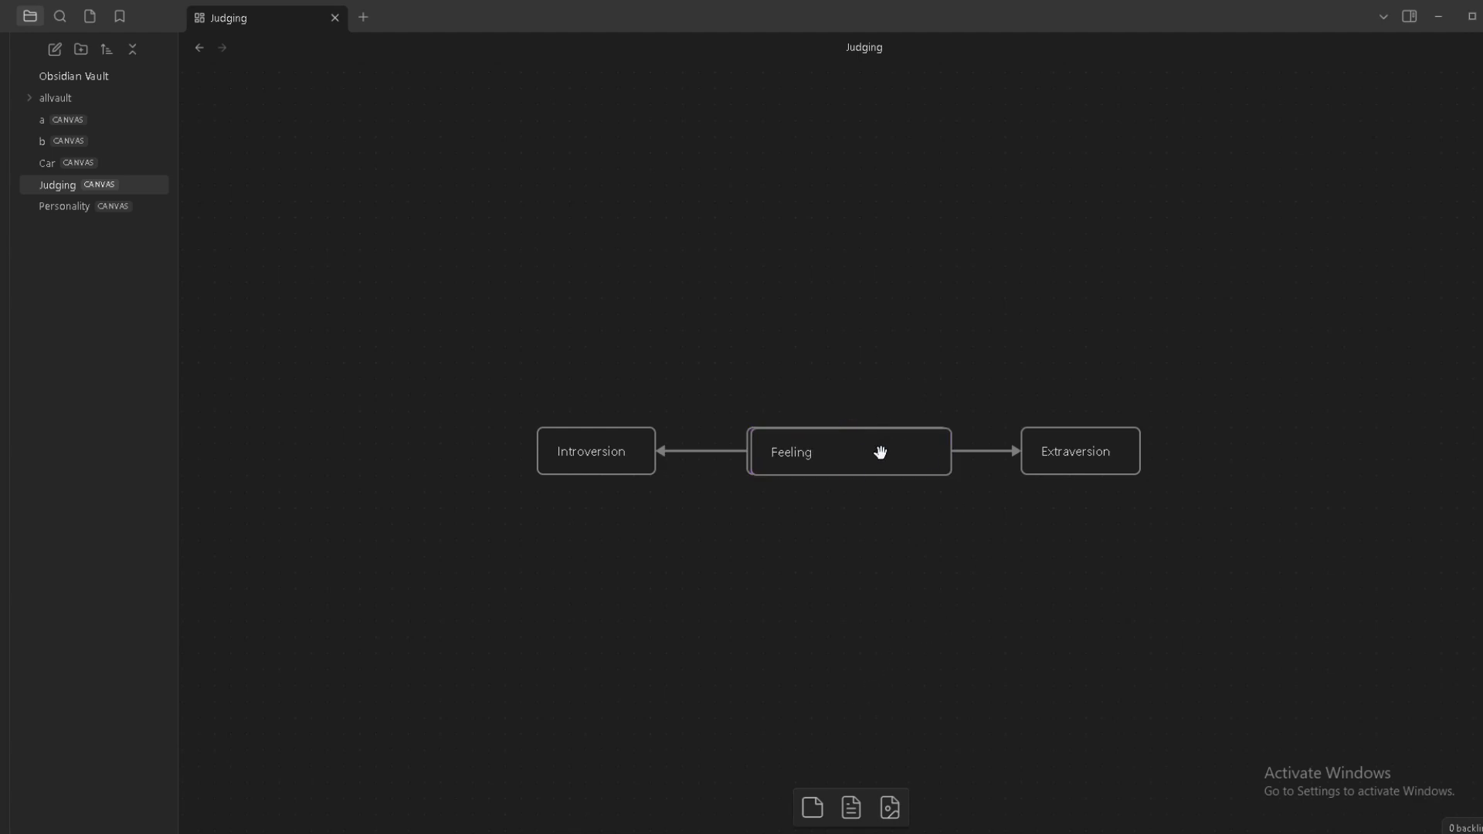
pyautogui.moveTo(877, 453); pyautogui.dragTo(1307, 382)
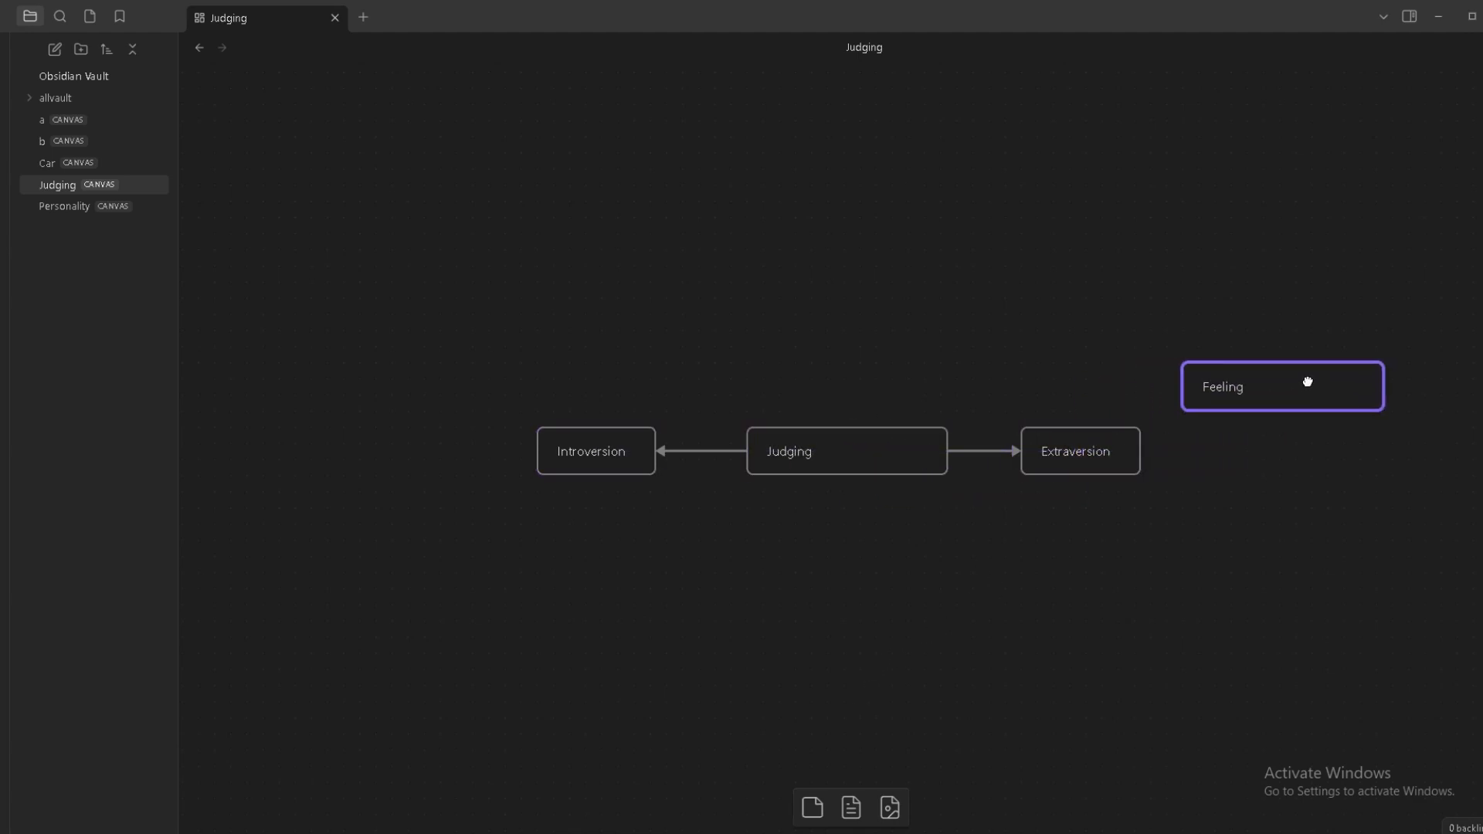
pyautogui.doubleClick(1385, 383)
pyautogui.moveTo(1345, 511); pyautogui.dragTo(1249, 397)
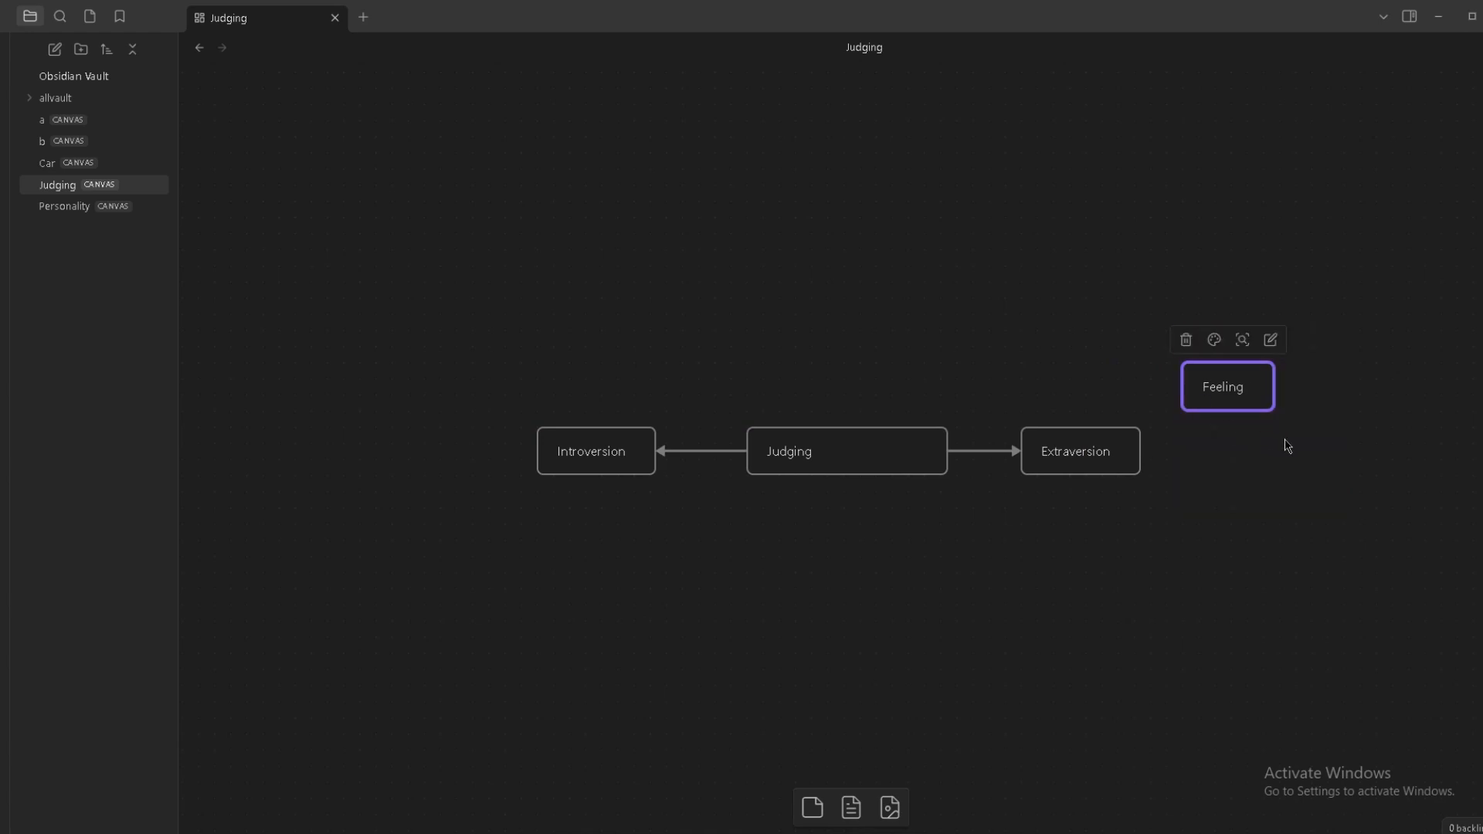
pyautogui.hotkey('ctrl', 'v')
pyautogui.moveTo(848, 454); pyautogui.dragTo(448, 386)
# Add Thinking cards below both Feeling cards, and connect Introversion and Extraversion to their Feeling and Thinking cards with arrows.
pyautogui.click(811, 807)
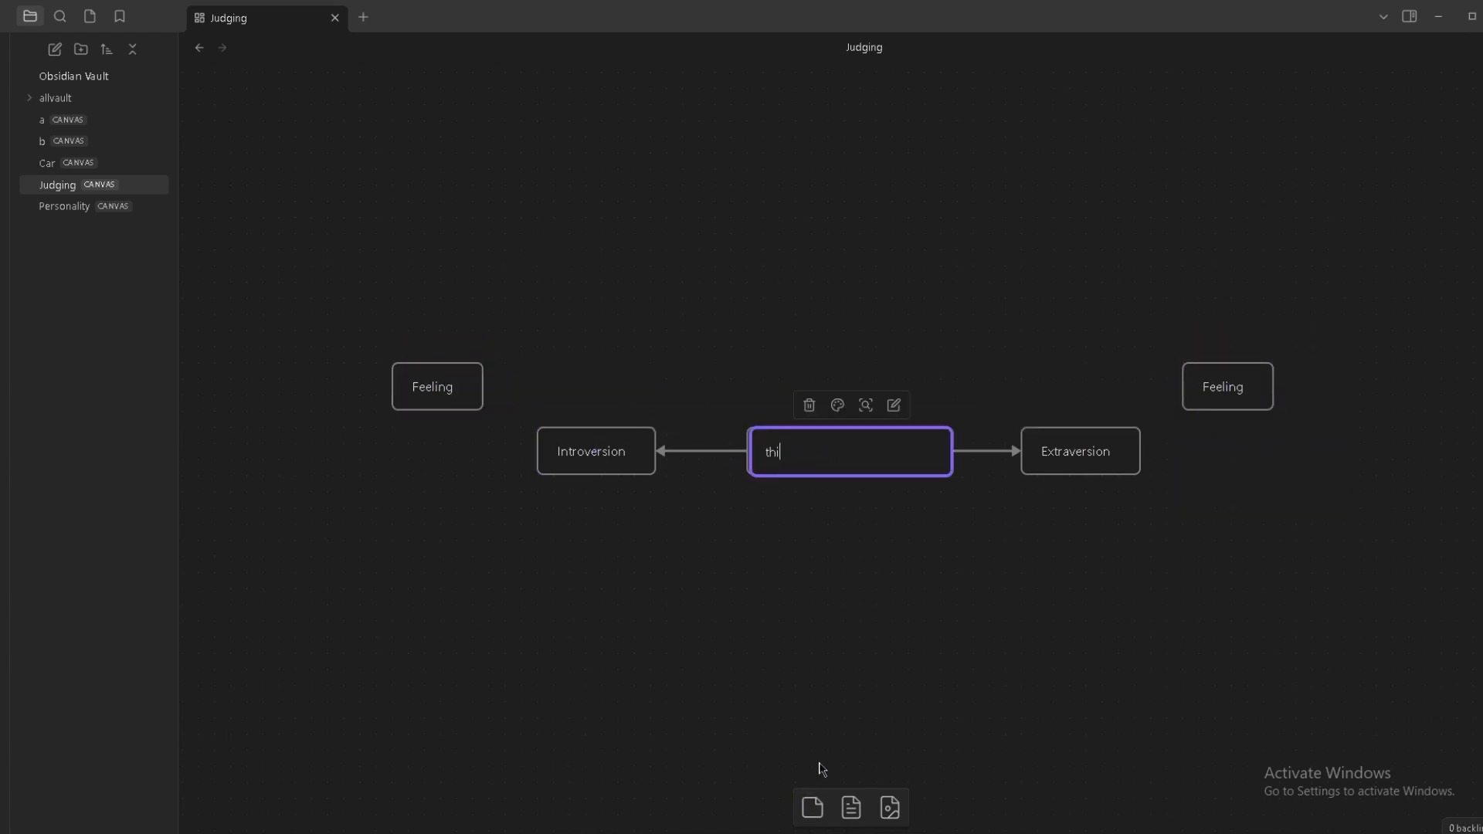
pyautogui.write('Thinik')
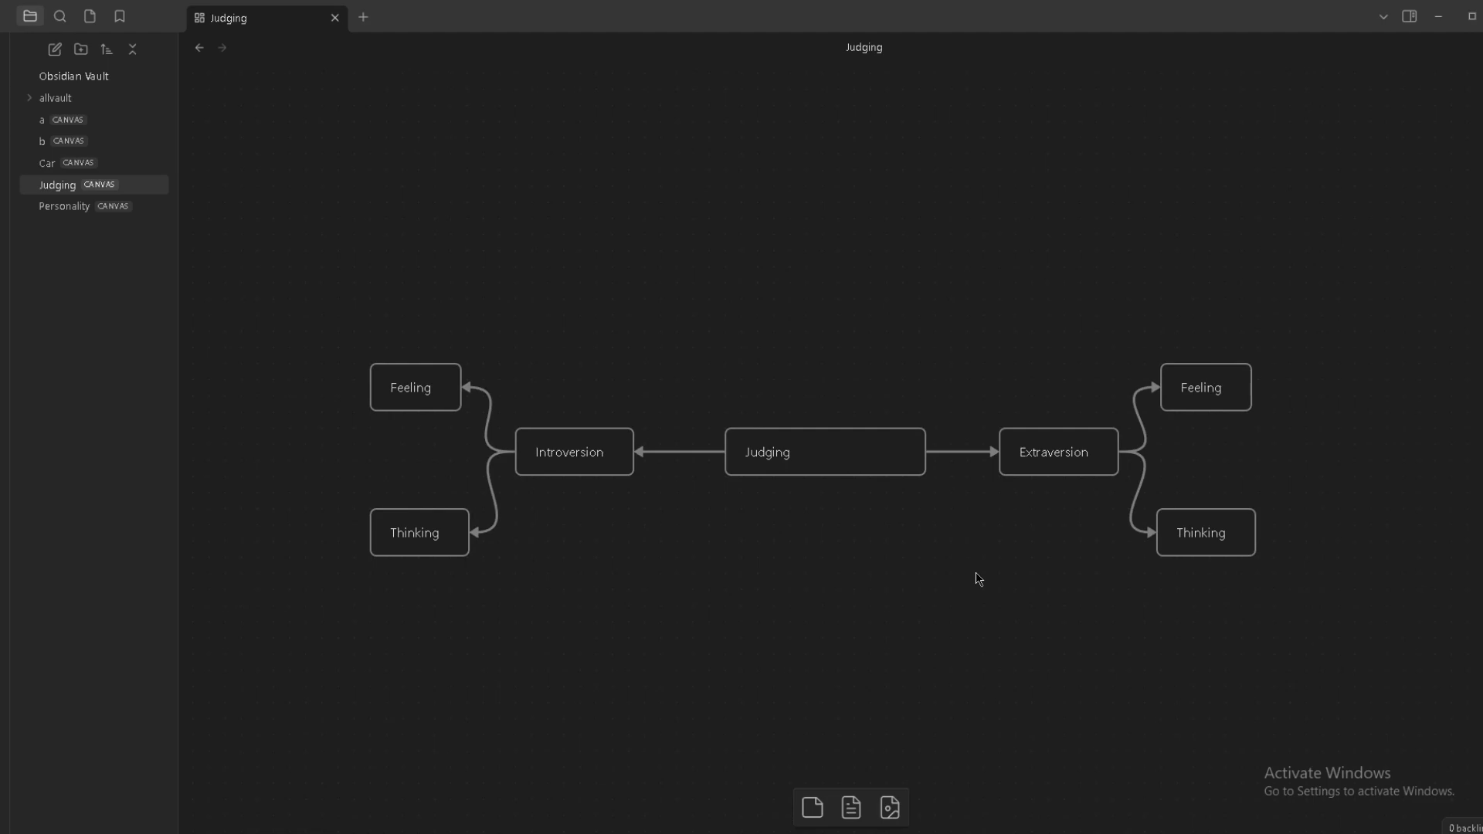
# Move the Extraversion card with its Feeling and Thinking cards slightly farther from the Judging card.
pyautogui.moveTo(1104, 695); pyautogui.dragTo(1266, 378)
pyautogui.moveTo(1094, 420); pyautogui.dragTo(1111, 420)
pyautogui.click(976, 230)
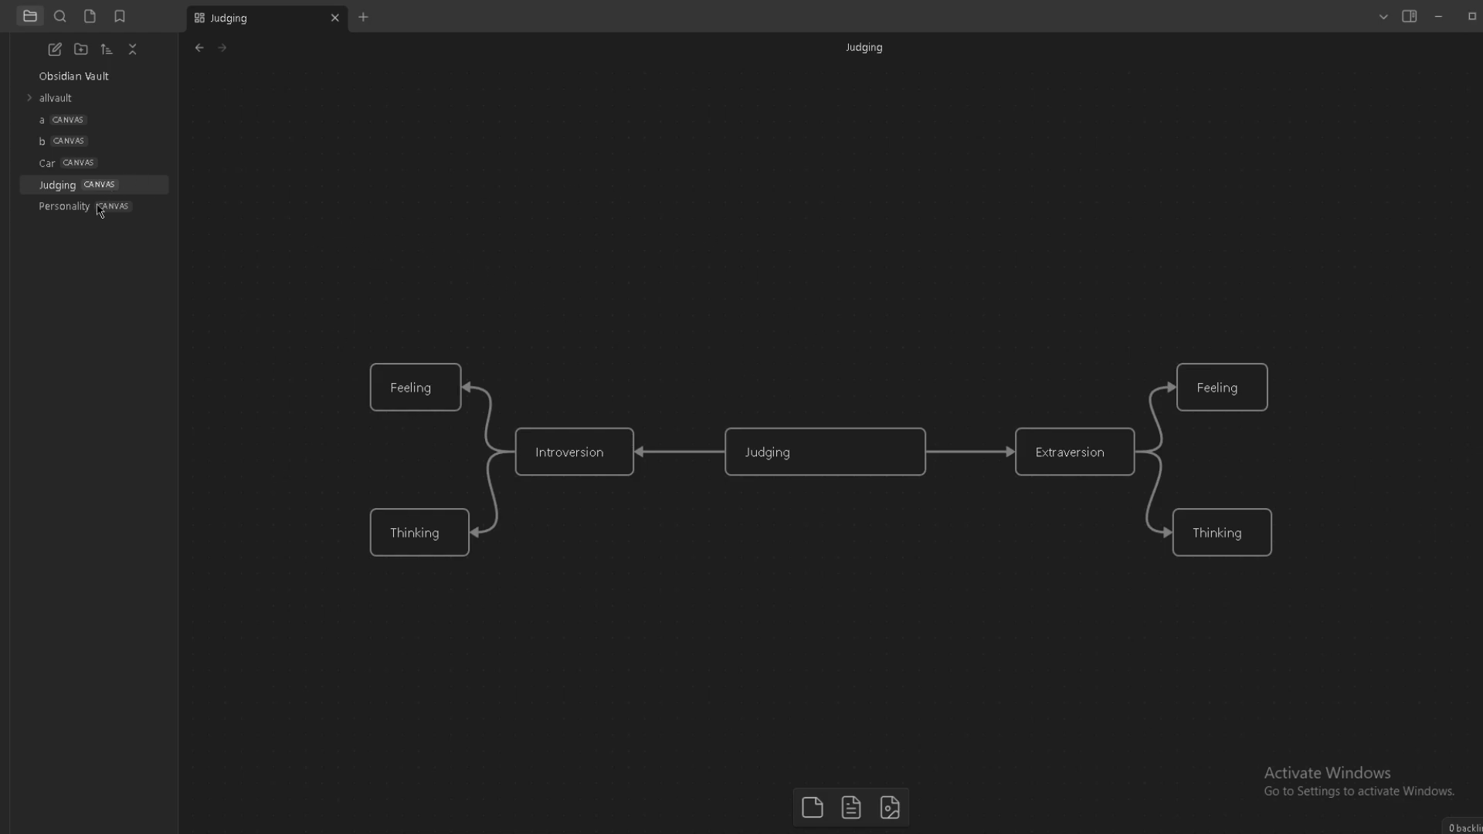
# Embed the Judging canvas in the Judging card of the Personality canvas, and heighten the card to show the preview.
pyautogui.click(144, 212)
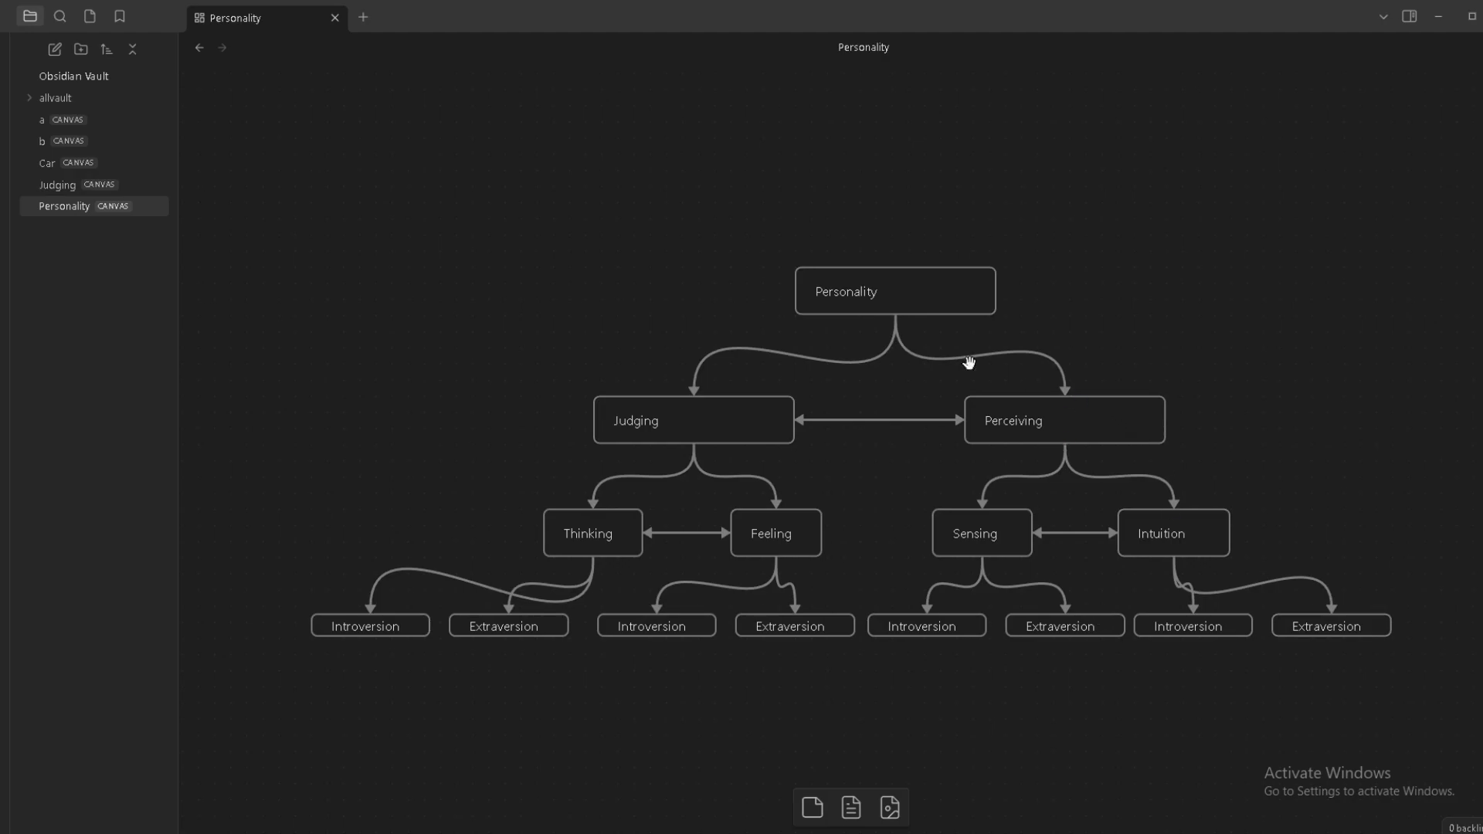
pyautogui.doubleClick(690, 424)
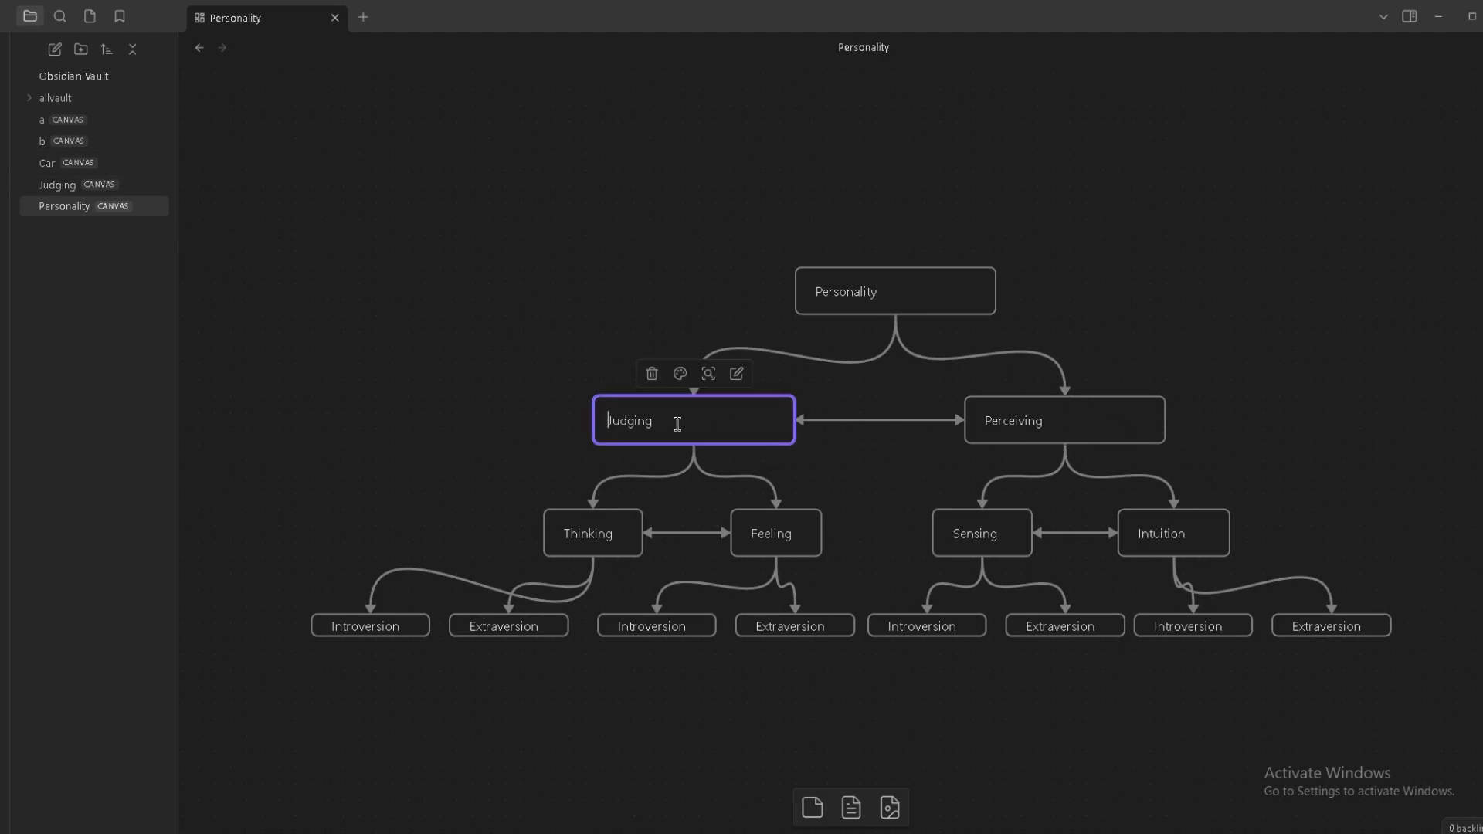
pyautogui.moveTo(128, 191); pyautogui.dragTo(680, 421)
pyautogui.click(558, 226)
pyautogui.scroll(-4, 757, 427)
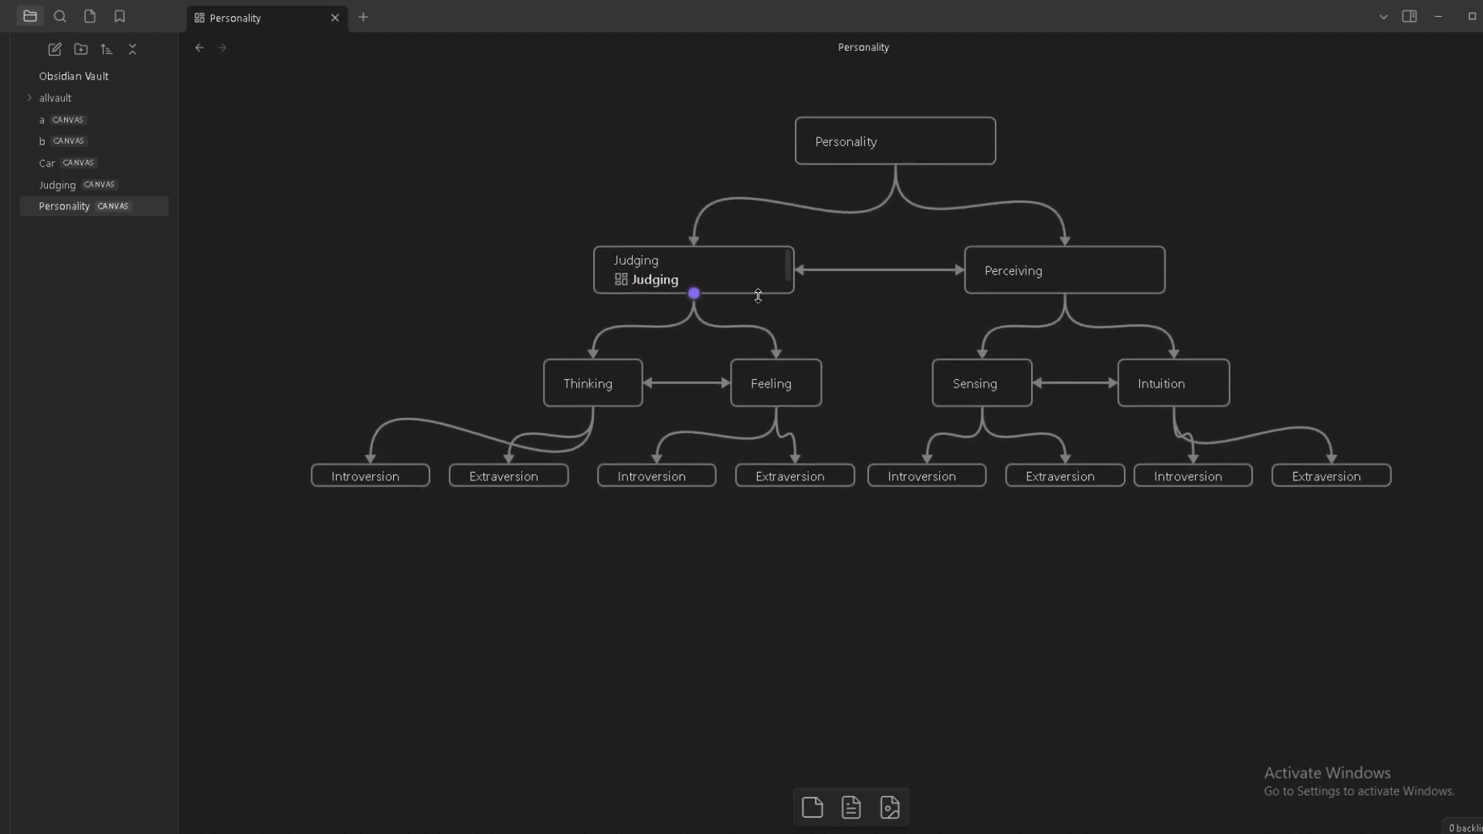
pyautogui.click(758, 250)
pyautogui.moveTo(751, 232); pyautogui.dragTo(752, 175)
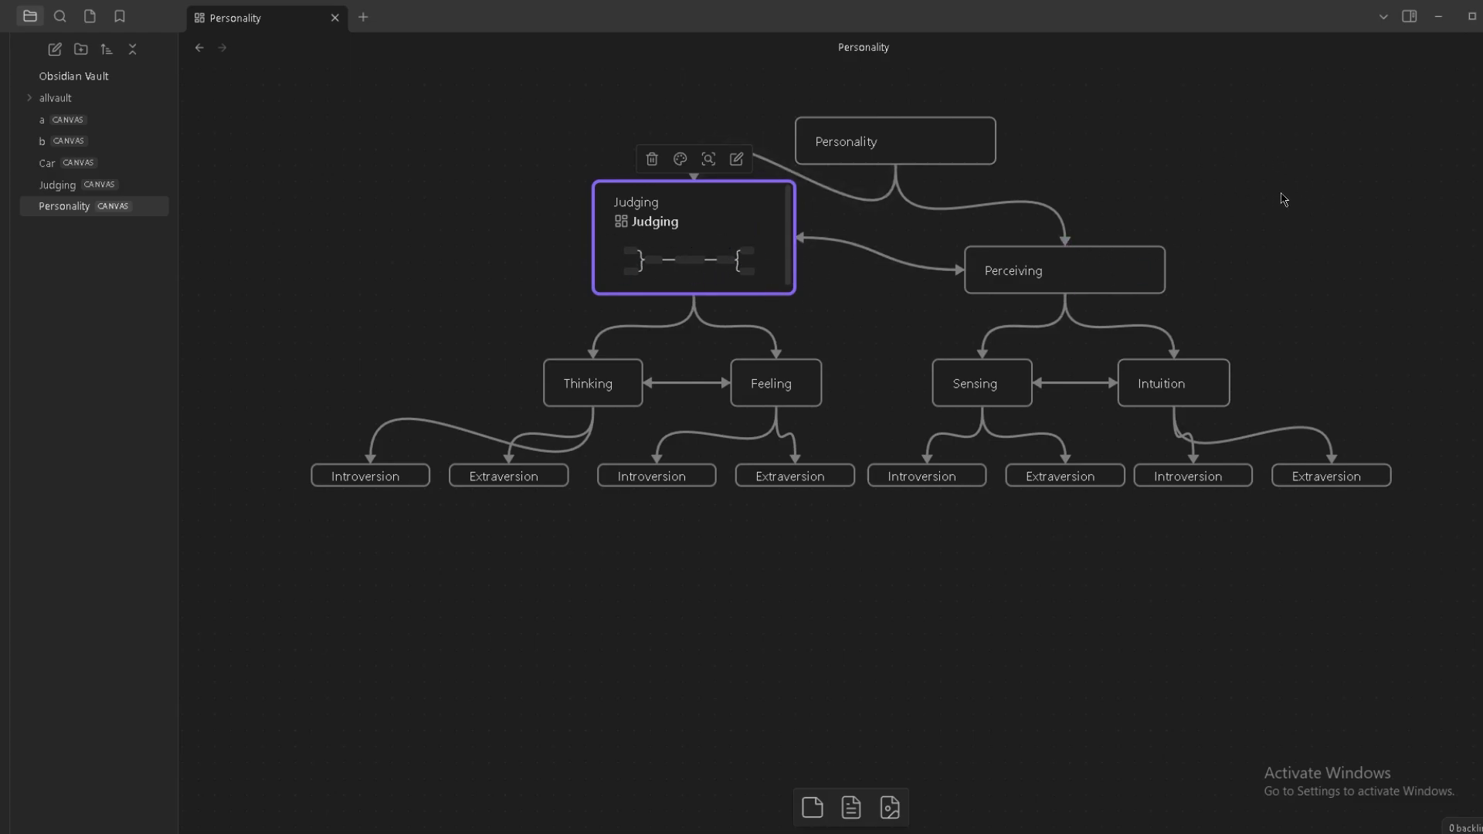
# Build a Perceiving map in a new canvas, with arrows from Perceiving to Introversion and Extraversion and from each to Sensing and Intuition.
pyautogui.click(1095, 262)
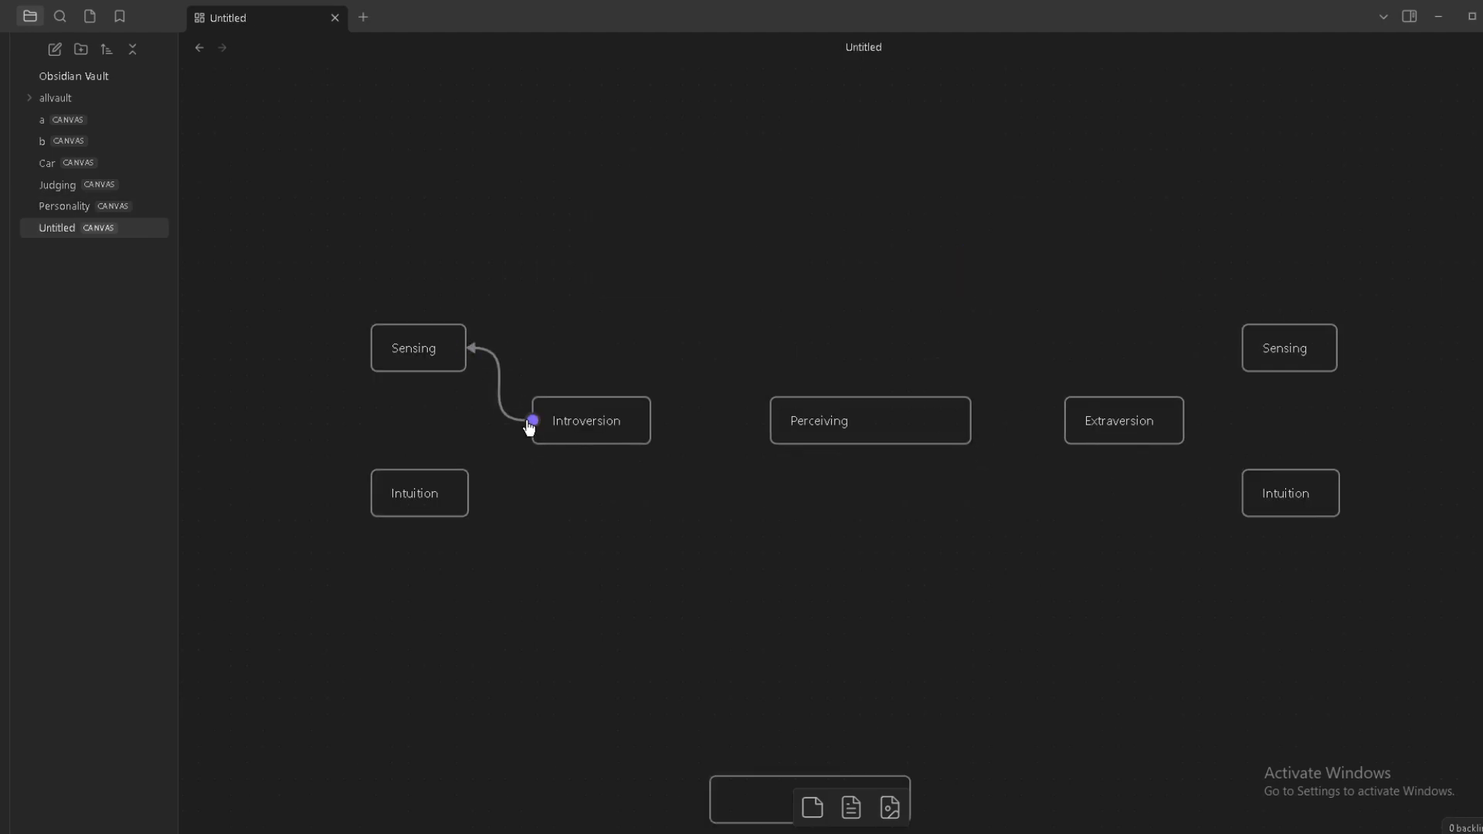
pyautogui.moveTo(529, 421); pyautogui.dragTo(476, 495)
pyautogui.moveTo(770, 422); pyautogui.dragTo(653, 420)
pyautogui.moveTo(971, 421); pyautogui.dragTo(1067, 421)
pyautogui.moveTo(1183, 421); pyautogui.dragTo(1241, 348)
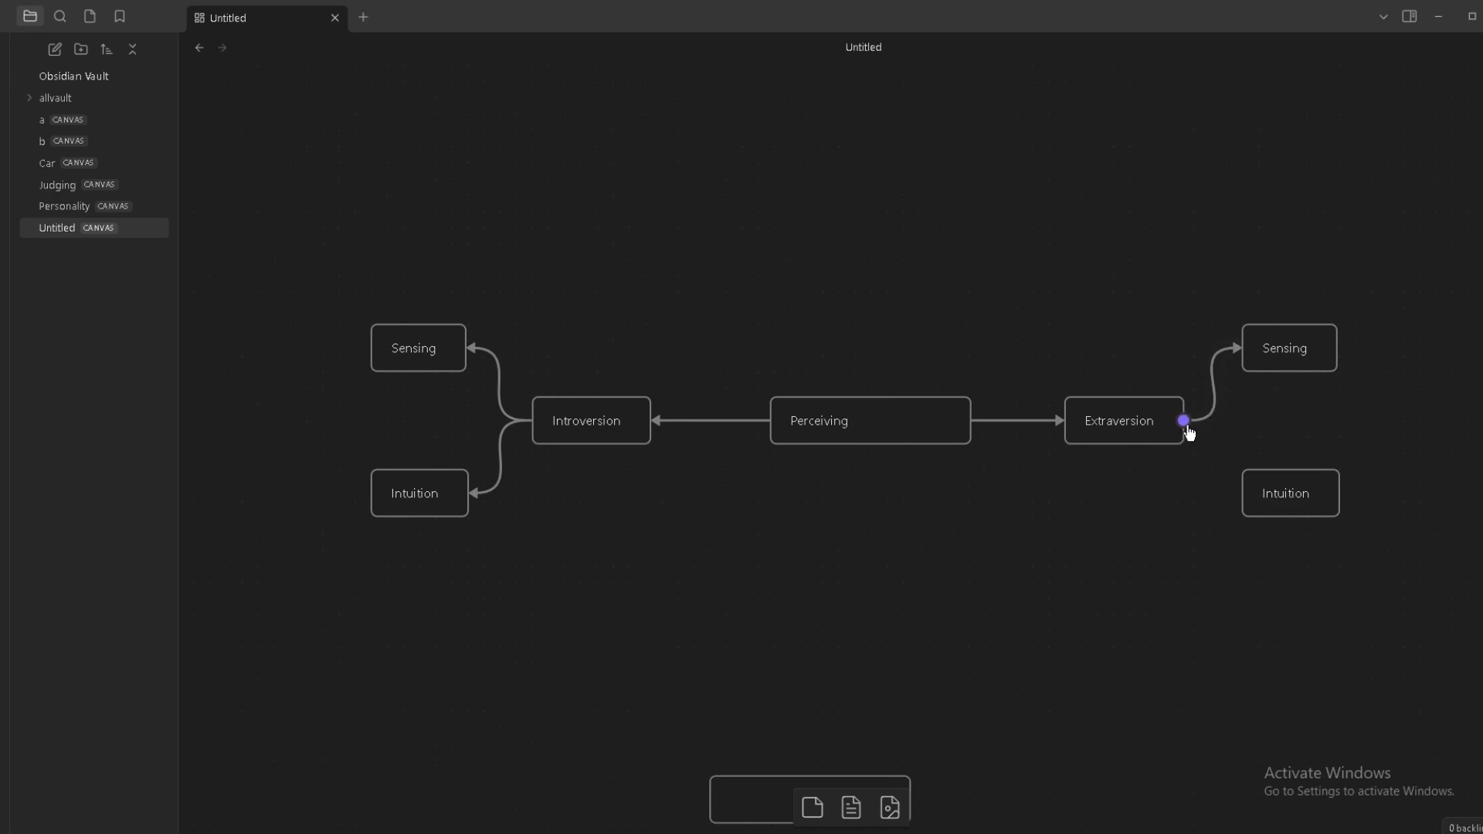
pyautogui.moveTo(1184, 421); pyautogui.dragTo(1241, 493)
# Delete the stray empty card below the Perceiving map.
pyautogui.scroll(-4, 1057, 573)
pyautogui.moveTo(1058, 573)
pyautogui.mouseDown()
pyautogui.moveTo(722, 448)
pyautogui.moveTo(979, 599)
pyautogui.mouseUp()
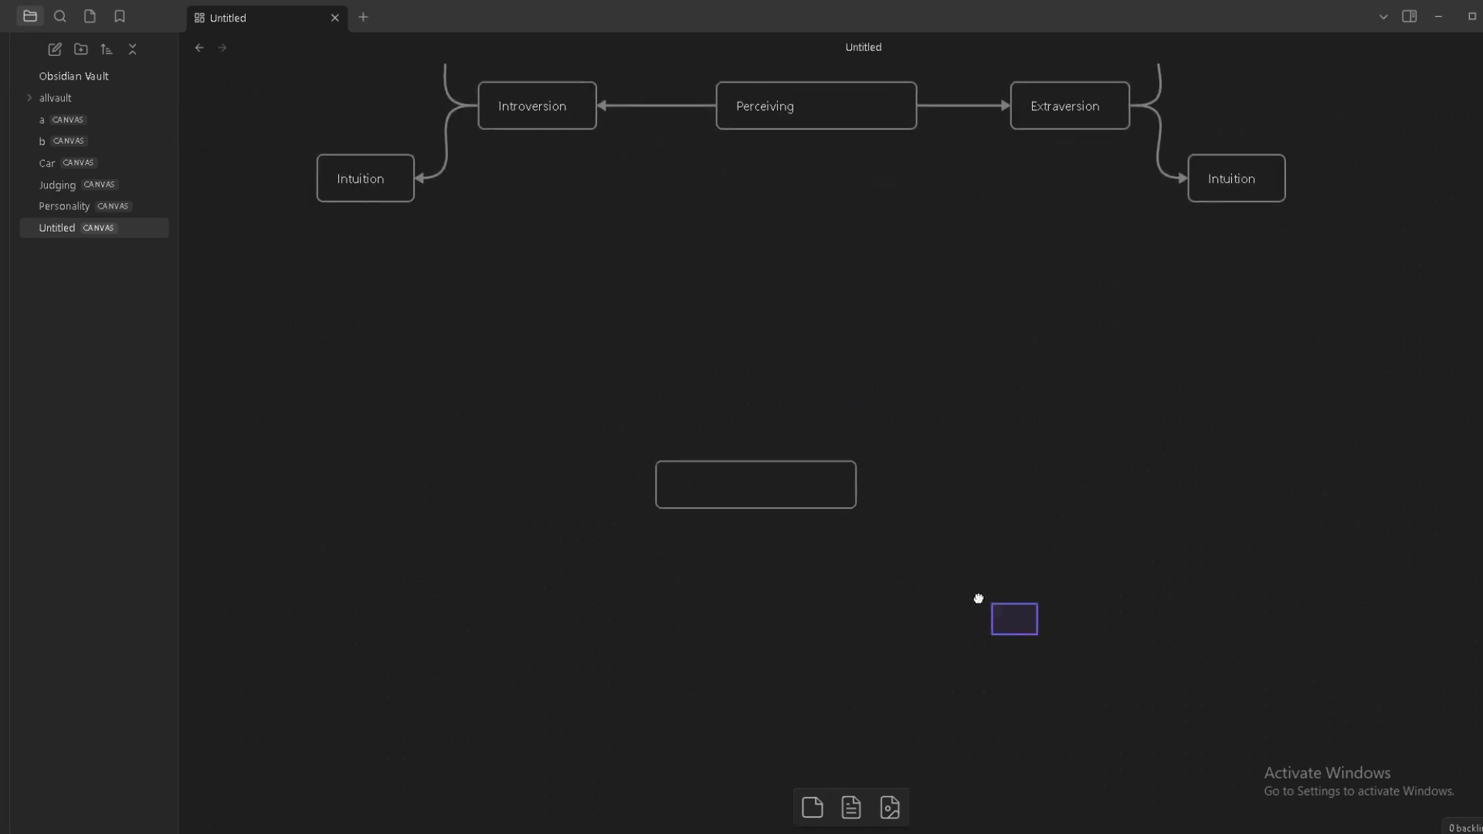
pyautogui.click(692, 464)
pyautogui.press('Delete')
pyautogui.scroll(5, 929, 265)
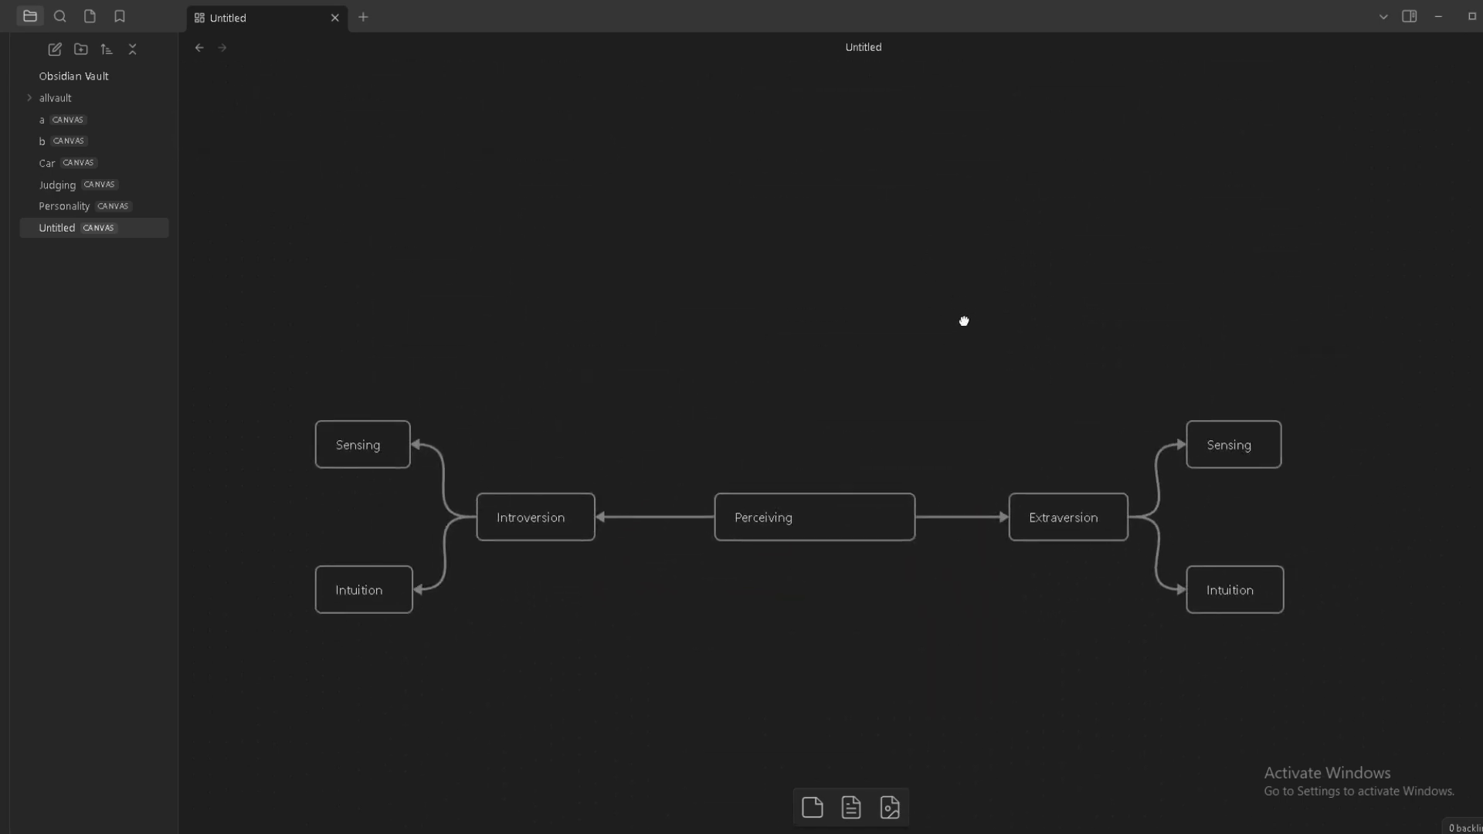
# Rename the untitled canvas holding the Perceiving map as Perceiving.
pyautogui.moveTo(963, 321); pyautogui.dragTo(1006, 299)
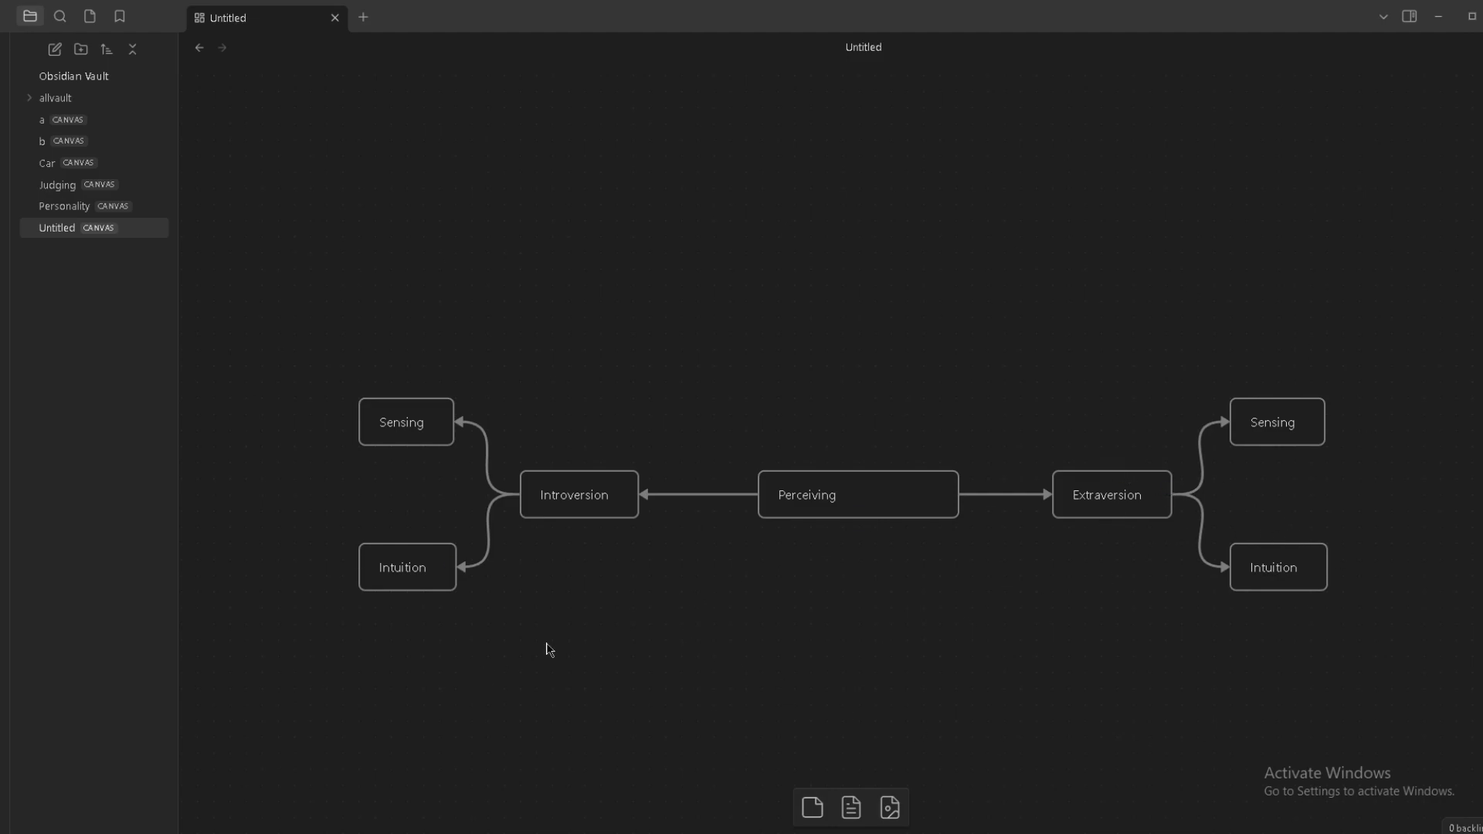
pyautogui.click(116, 208)
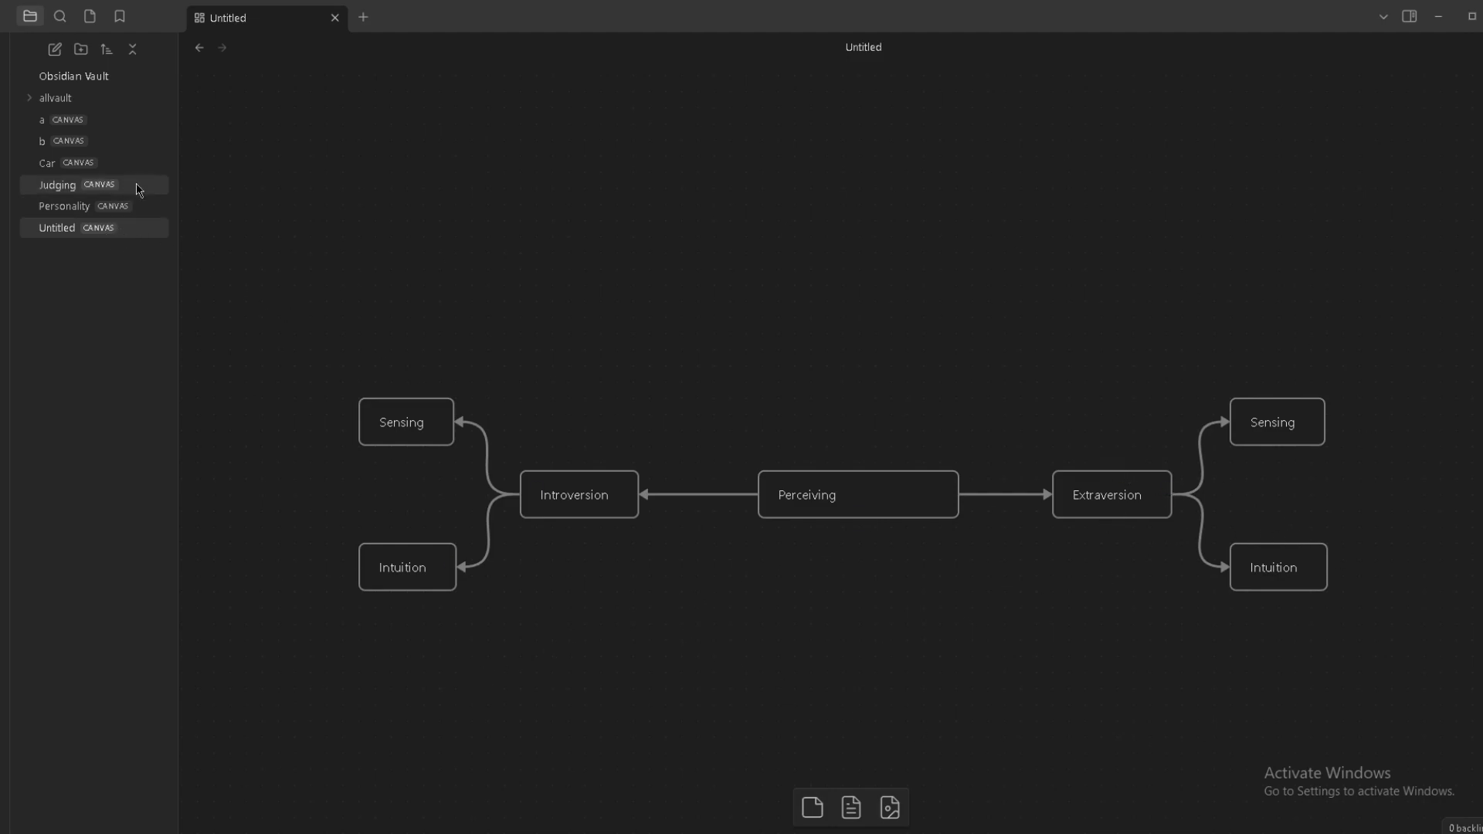
pyautogui.click(153, 228)
pyautogui.click(893, 45)
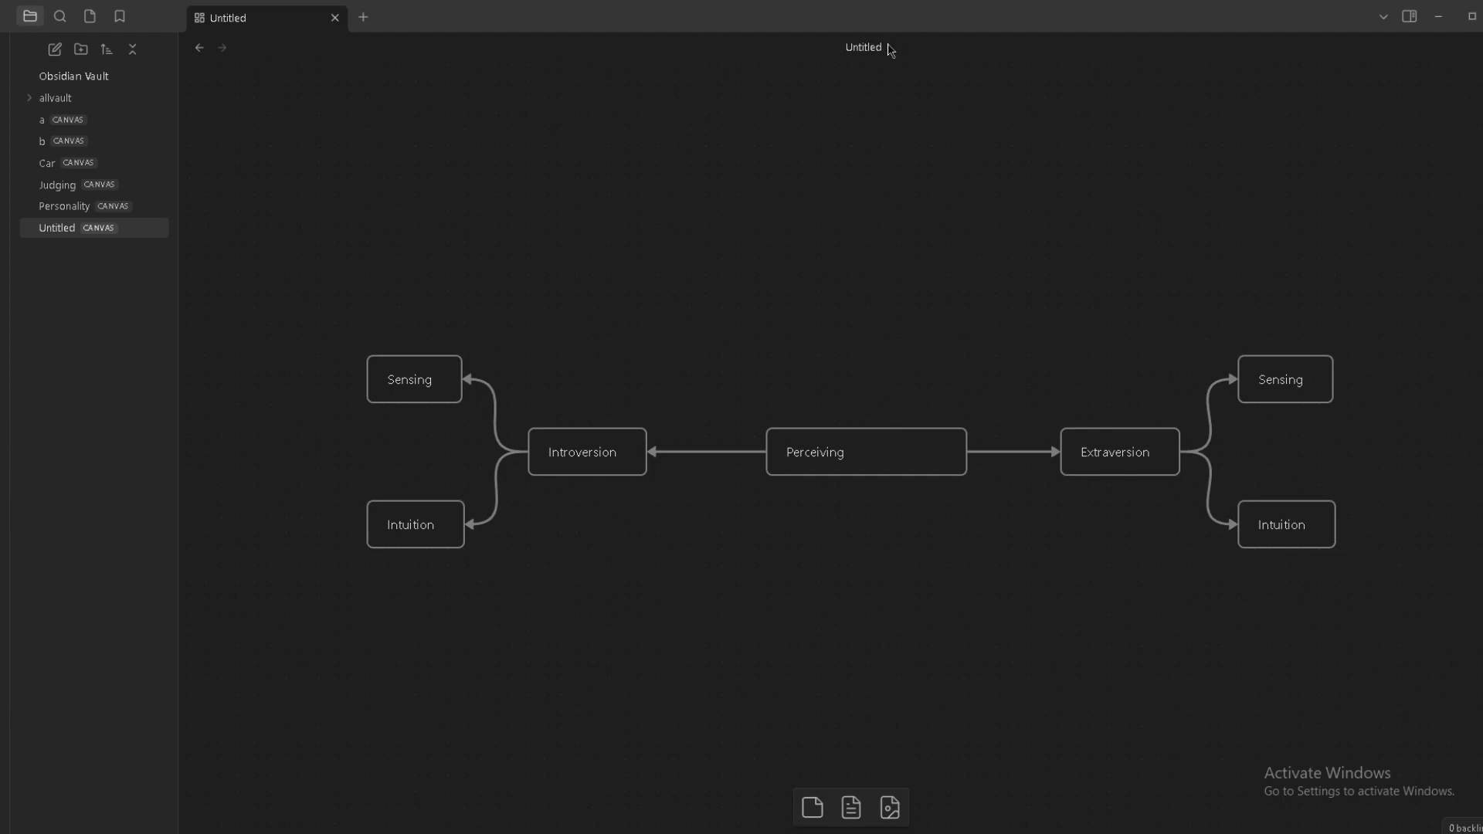
pyautogui.moveTo(890, 49); pyautogui.dragTo(817, 50)
pyautogui.press('BackSpace')
pyautogui.write('Perceiving')
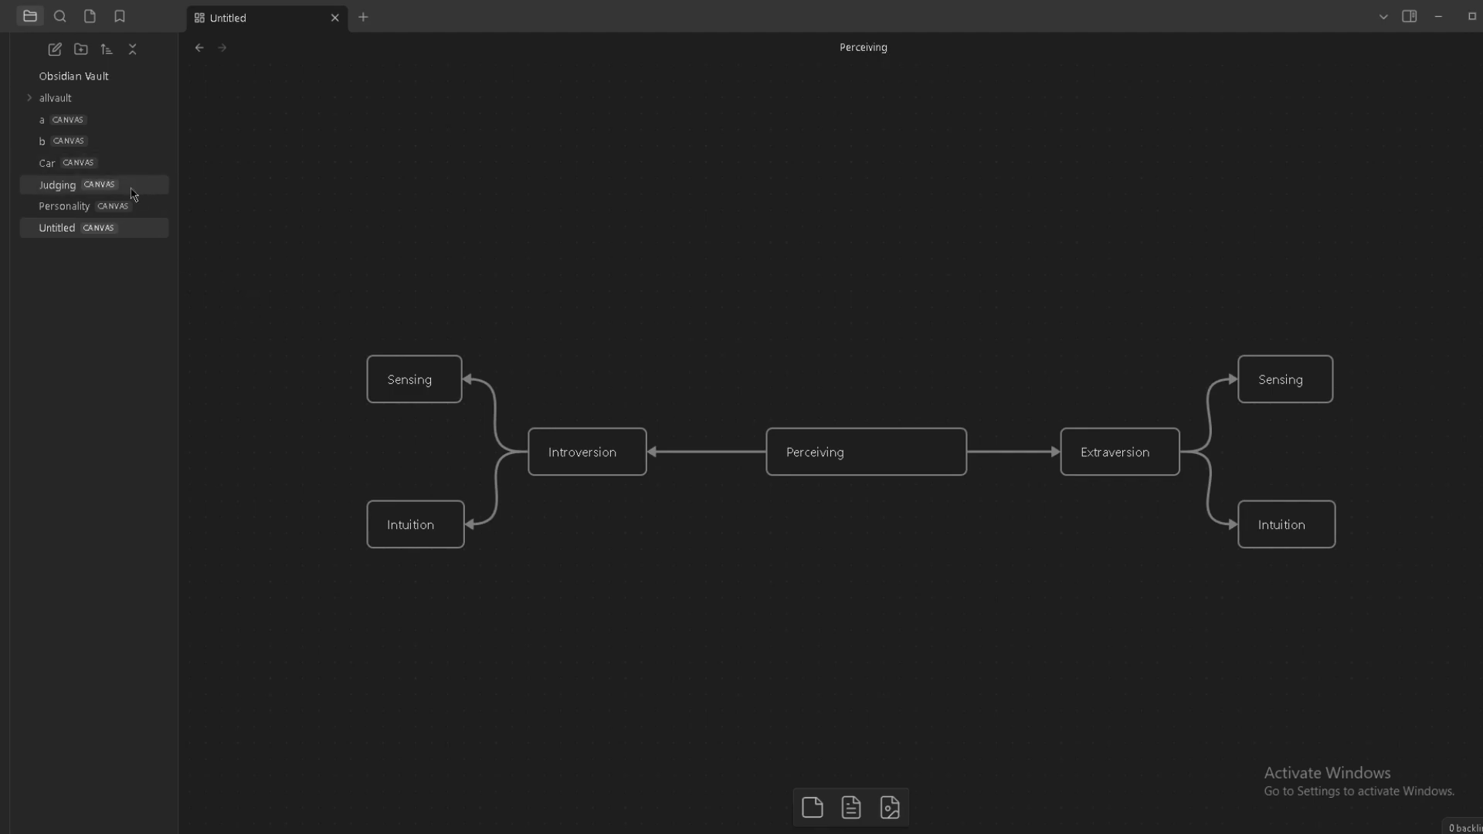
pyautogui.press('Return')
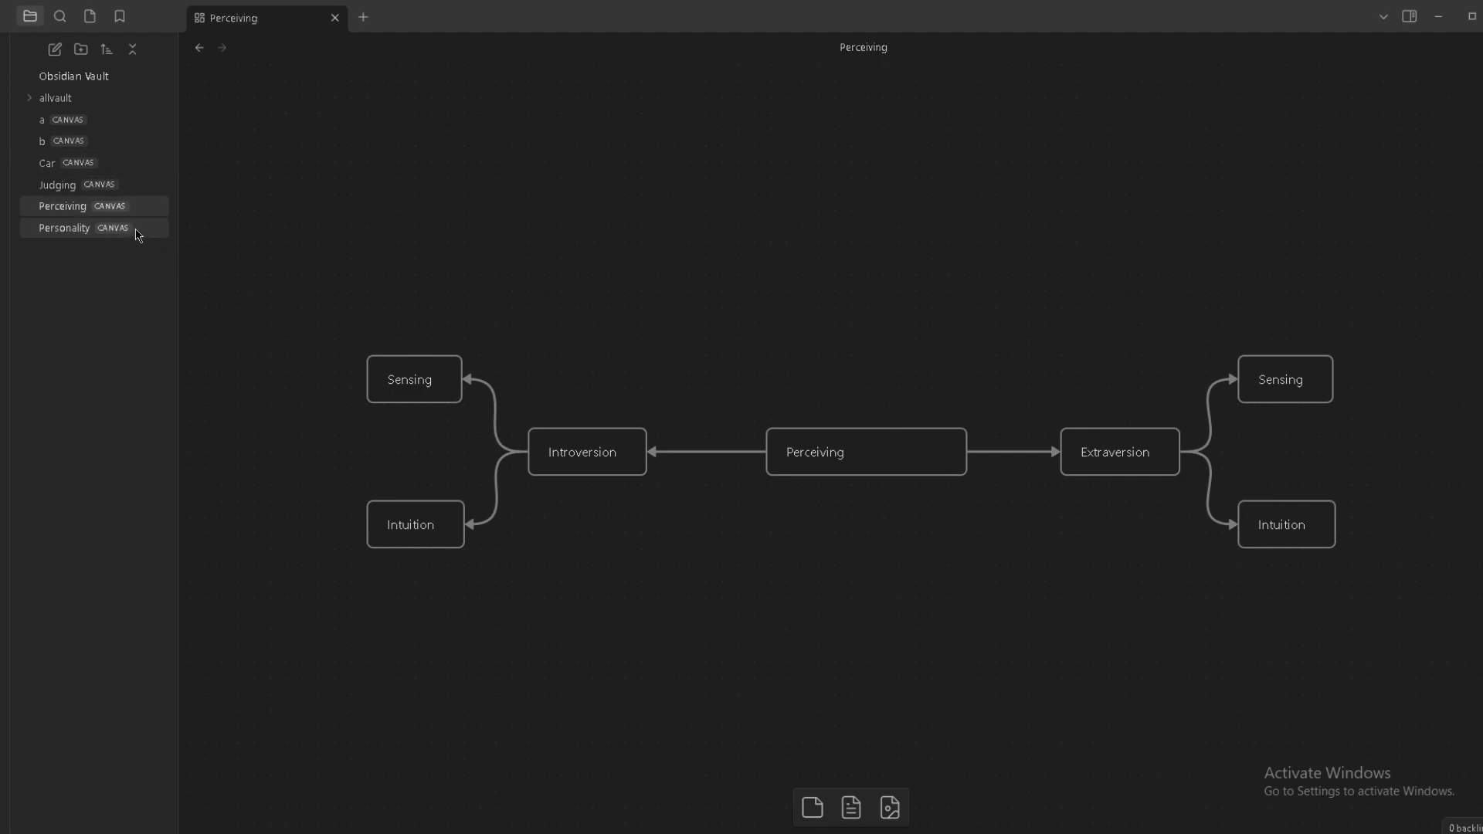
# Embed the Perceiving canvas in the Perceiving card of the Personality canvas, and heighten the card to match the Judging card.
pyautogui.click(139, 229)
pyautogui.doubleClick(1067, 421)
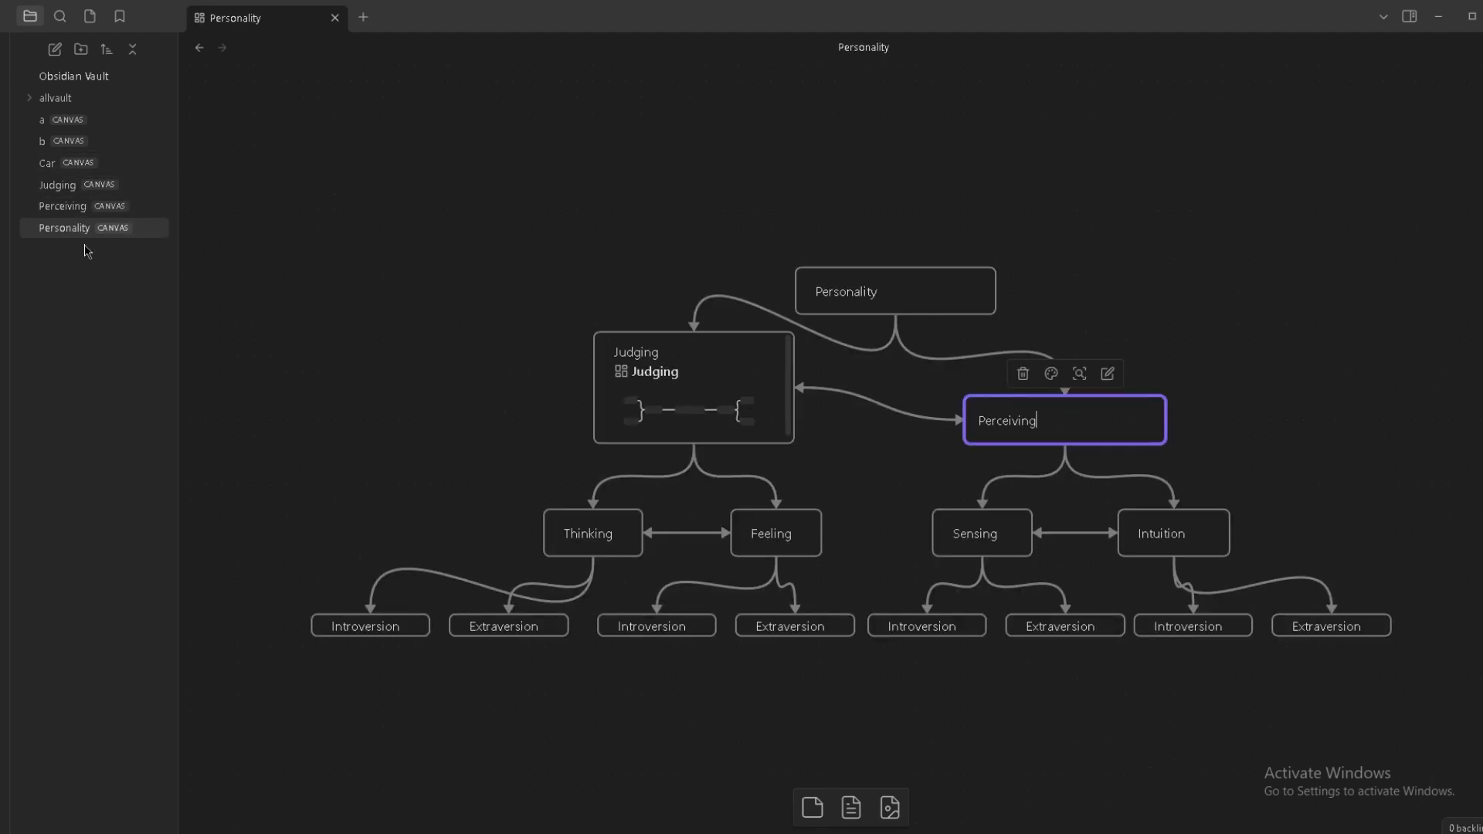
pyautogui.moveTo(142, 229); pyautogui.dragTo(1087, 446)
pyautogui.moveTo(1127, 395); pyautogui.dragTo(1119, 340)
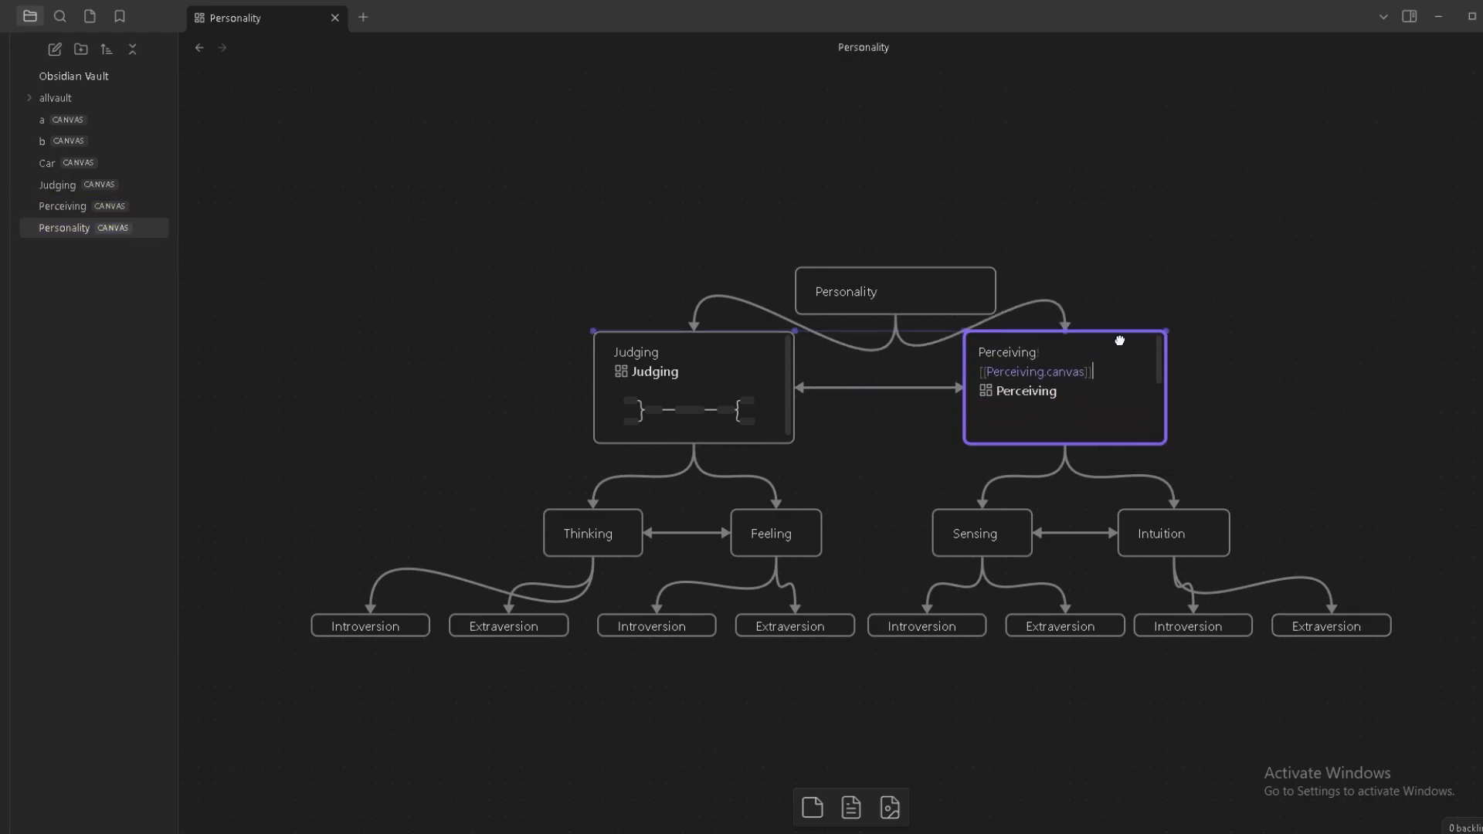
pyautogui.click(1282, 451)
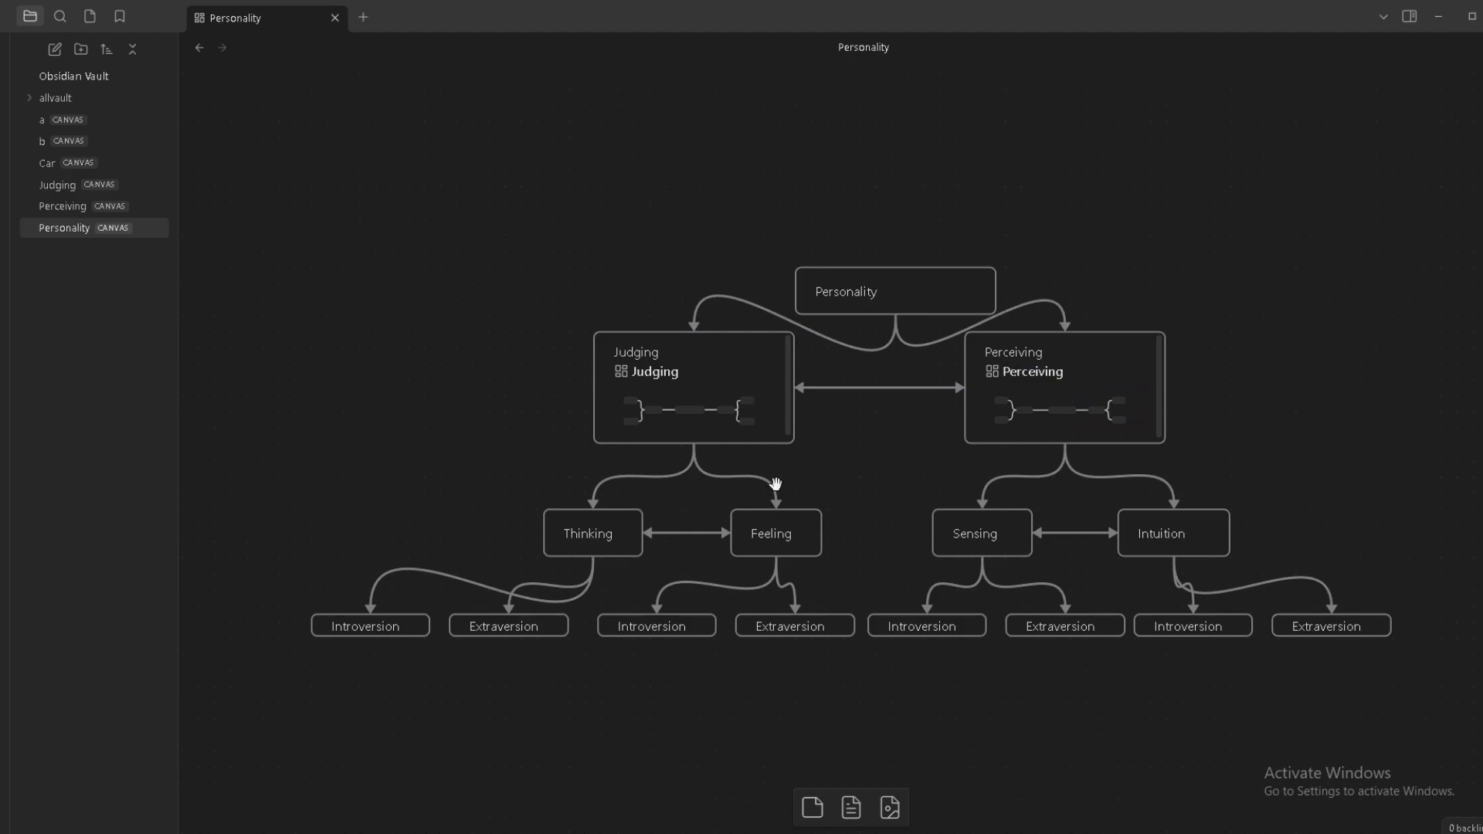
# Move the Personality card upward to leave more space above the Judging and Perceiving cards.
pyautogui.scroll(-2, 1118, 371)
pyautogui.scroll(3, 1118, 373)
pyautogui.moveTo(950, 366); pyautogui.dragTo(944, 317)
pyautogui.click(1359, 422)
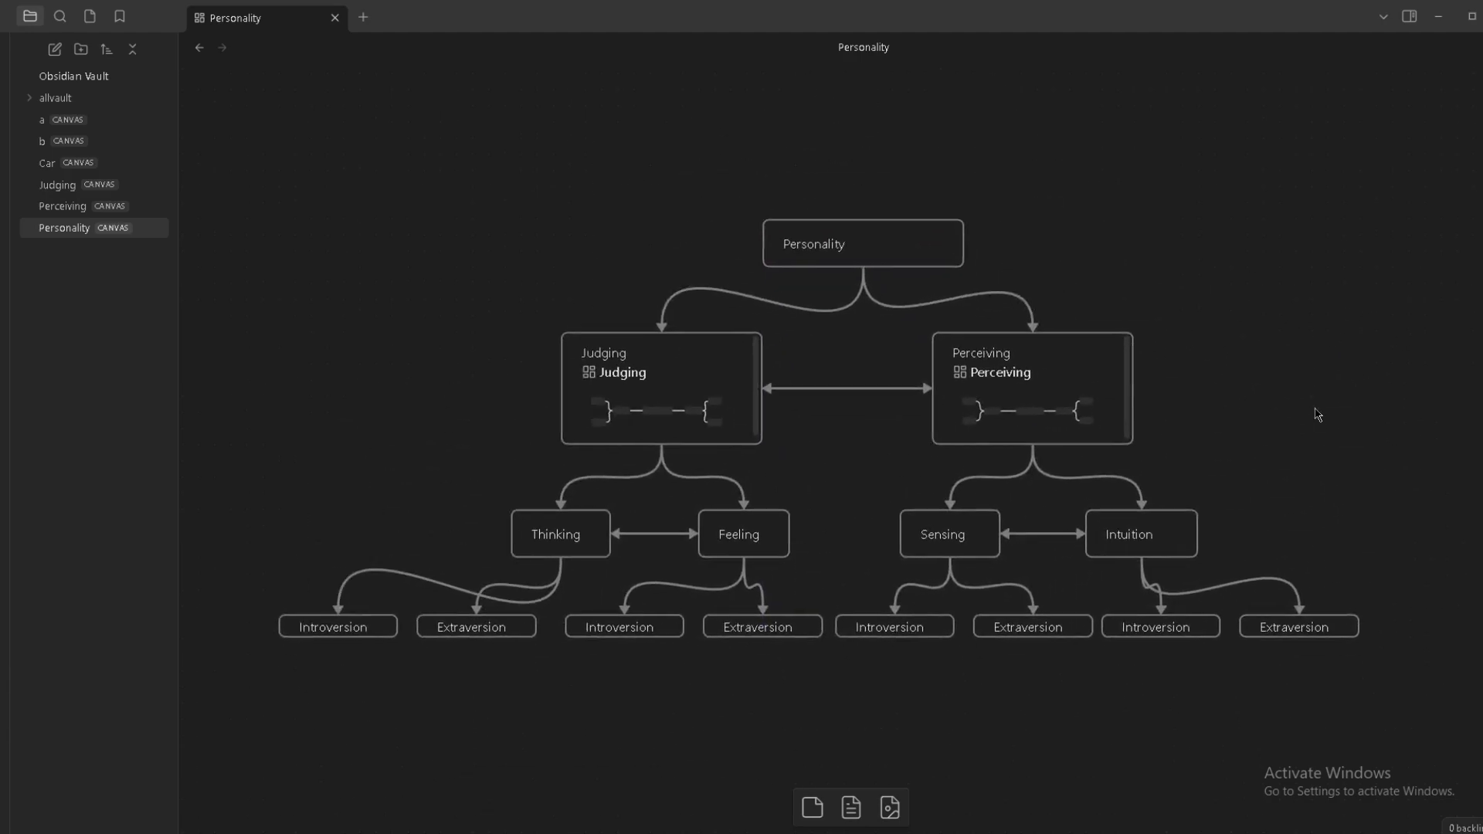
# Examine the Personality hierarchy, view the linked Judging canvas for comparison, and return to the Personality canvas.
pyautogui.scroll(-1, 1325, 386)
pyautogui.scroll(-1, 1298, 386)
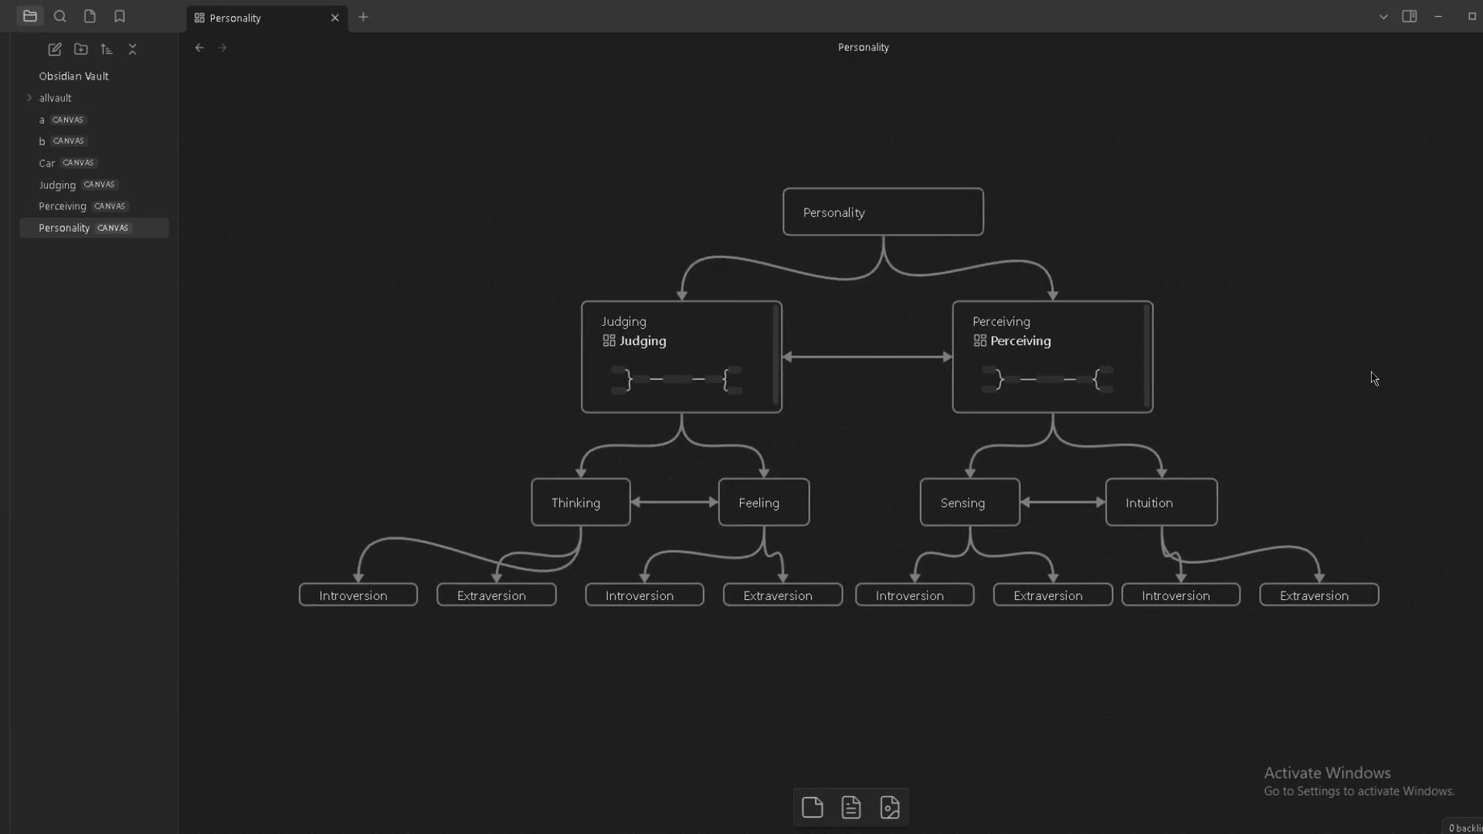
pyautogui.moveTo(1399, 378); pyautogui.dragTo(1429, 387)
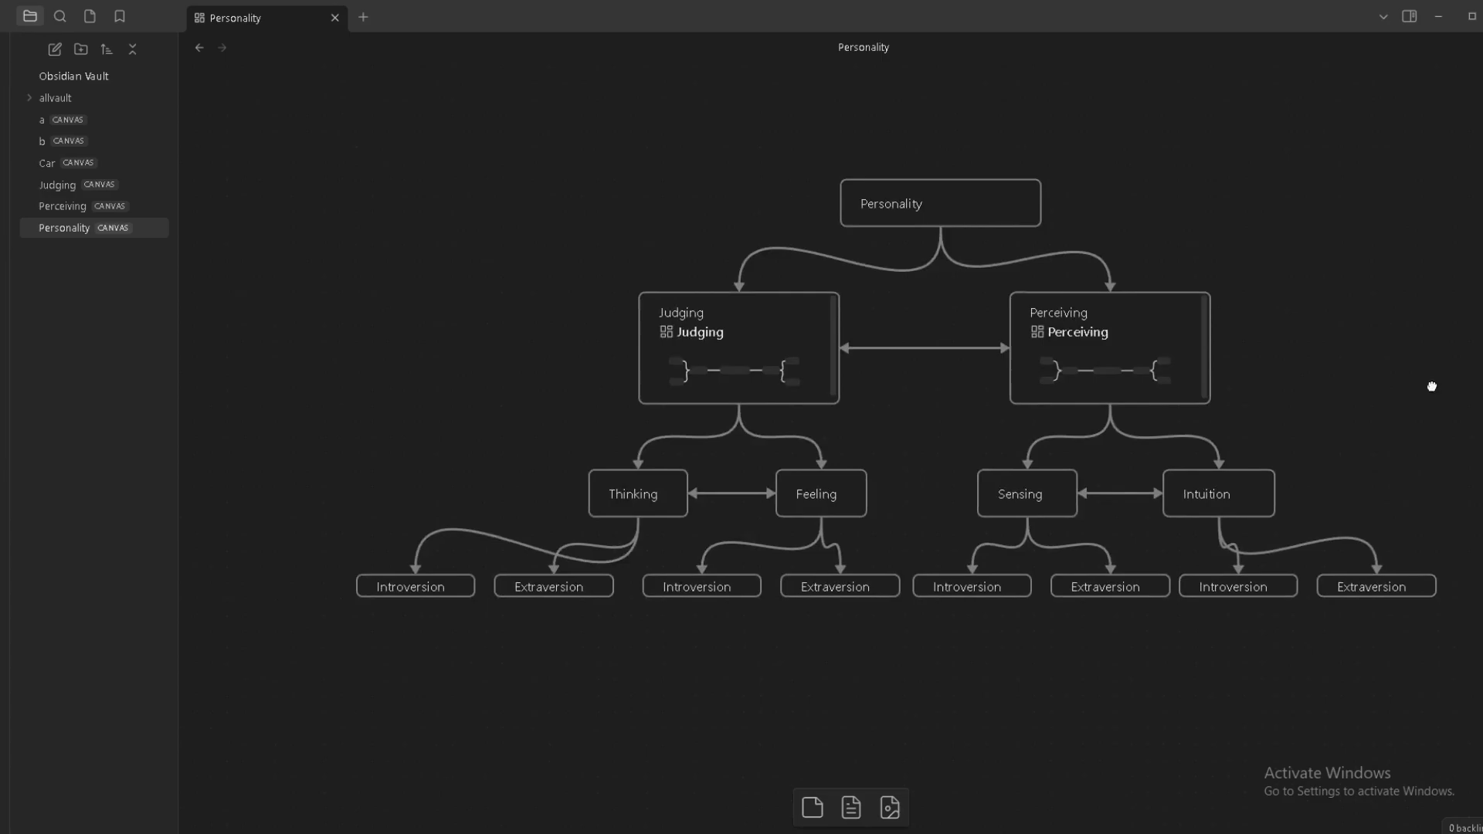
pyautogui.doubleClick(741, 378)
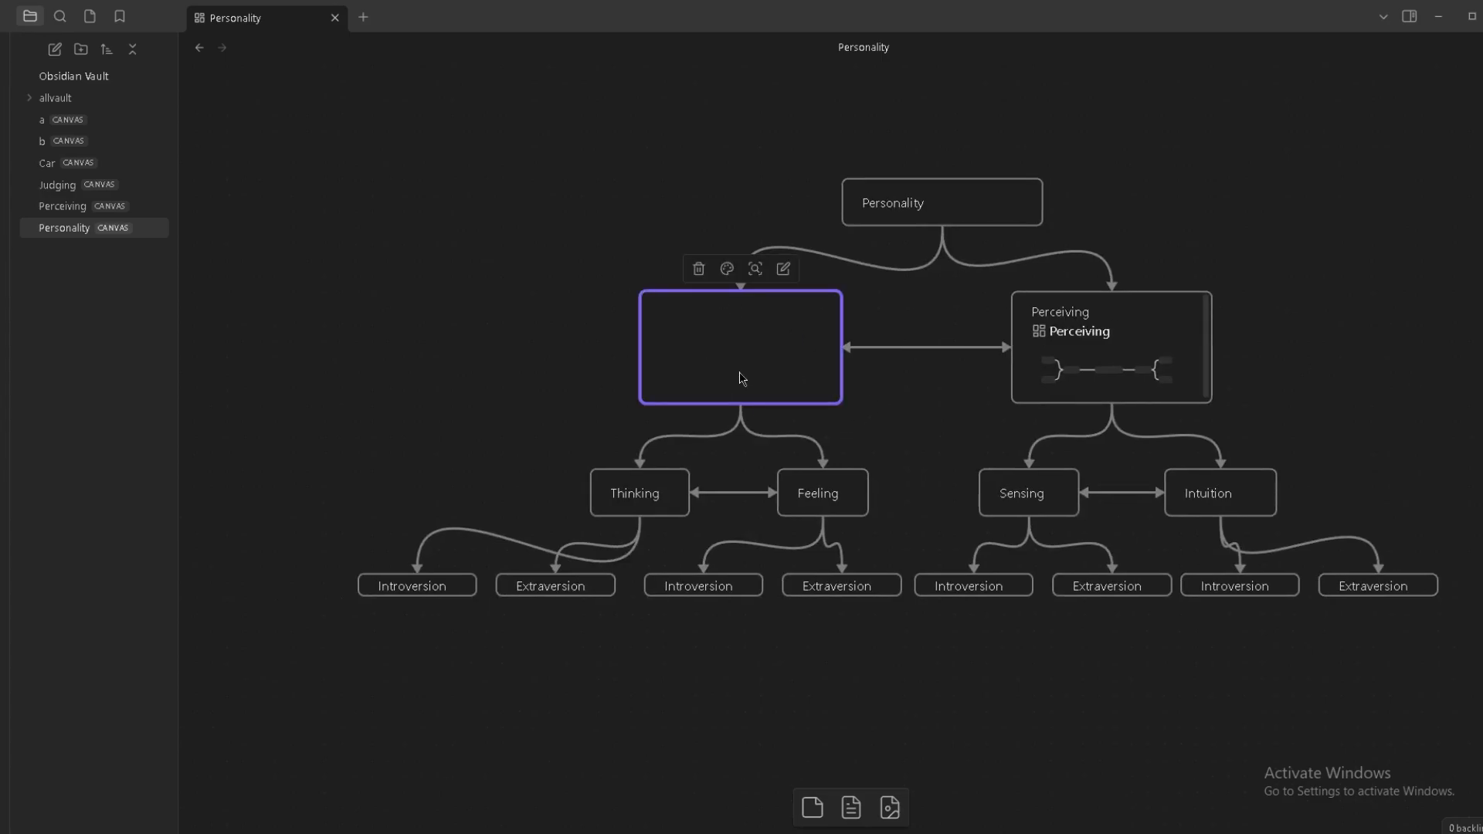
pyautogui.moveTo(941, 355); pyautogui.dragTo(837, 309)
pyautogui.moveTo(827, 187); pyautogui.dragTo(999, 212)
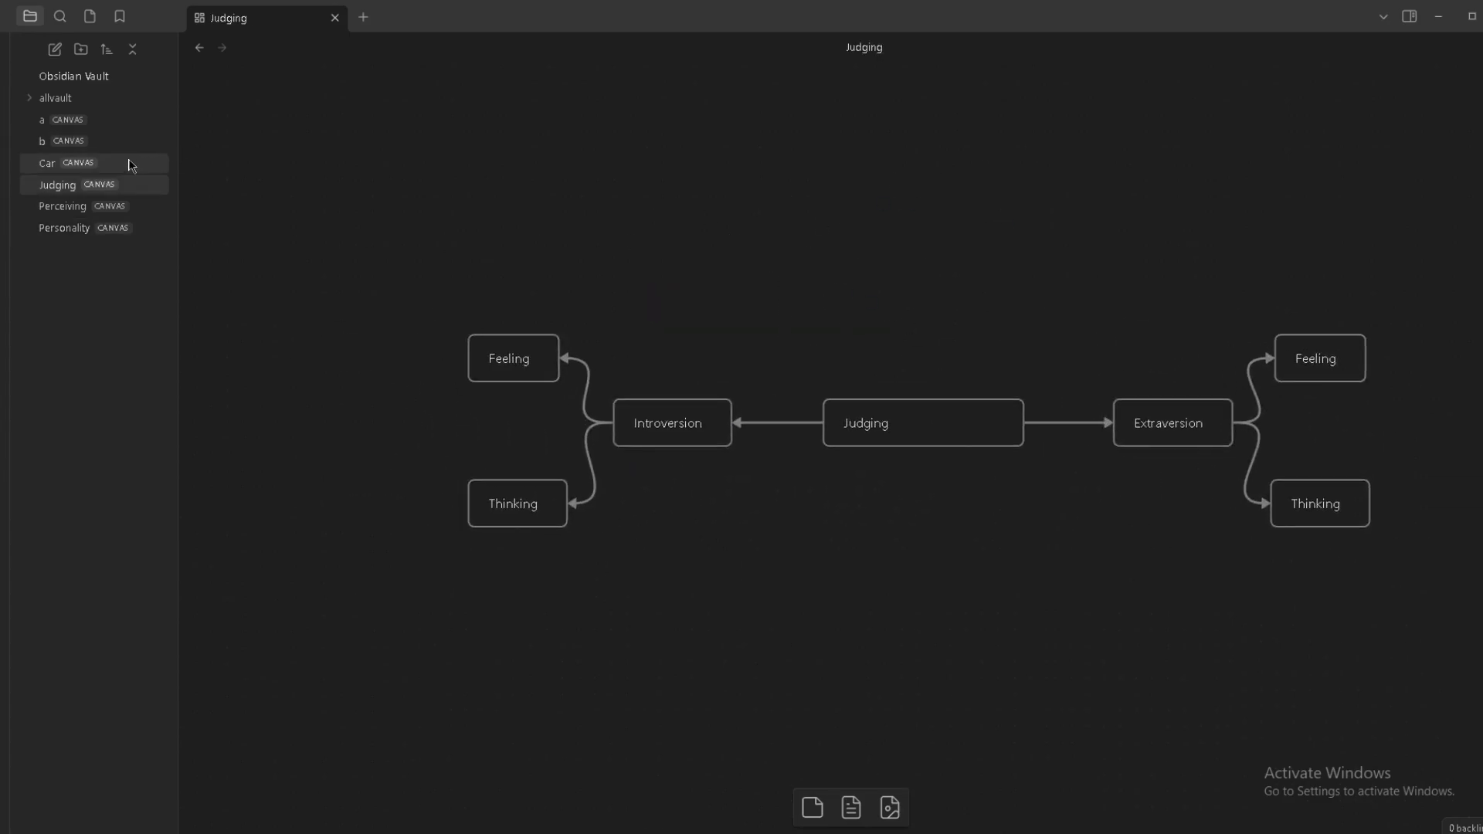
pyautogui.click(137, 229)
pyautogui.scroll(-2, 1359, 579)
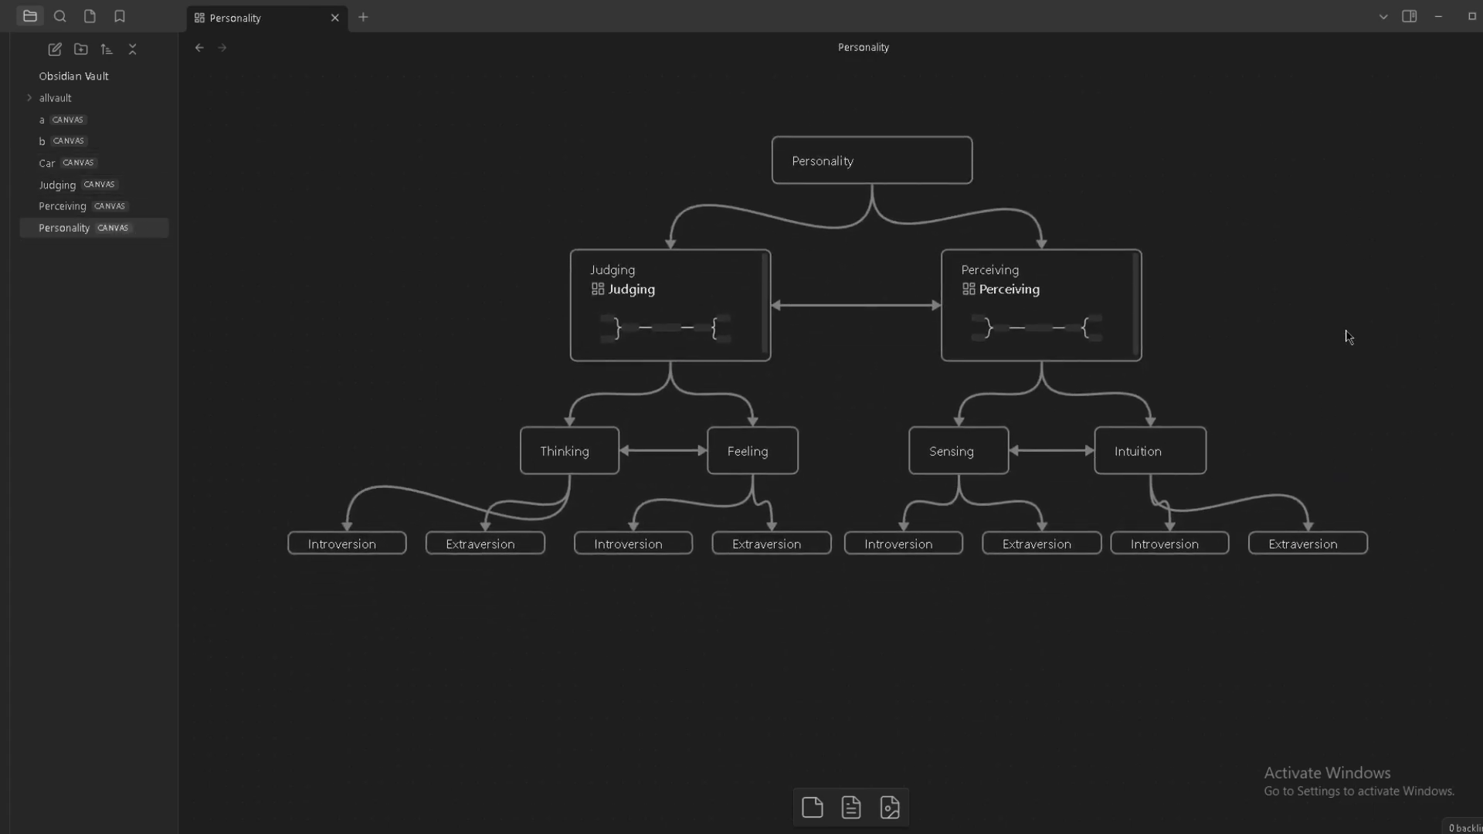
pyautogui.moveTo(1273, 288); pyautogui.dragTo(1308, 292)
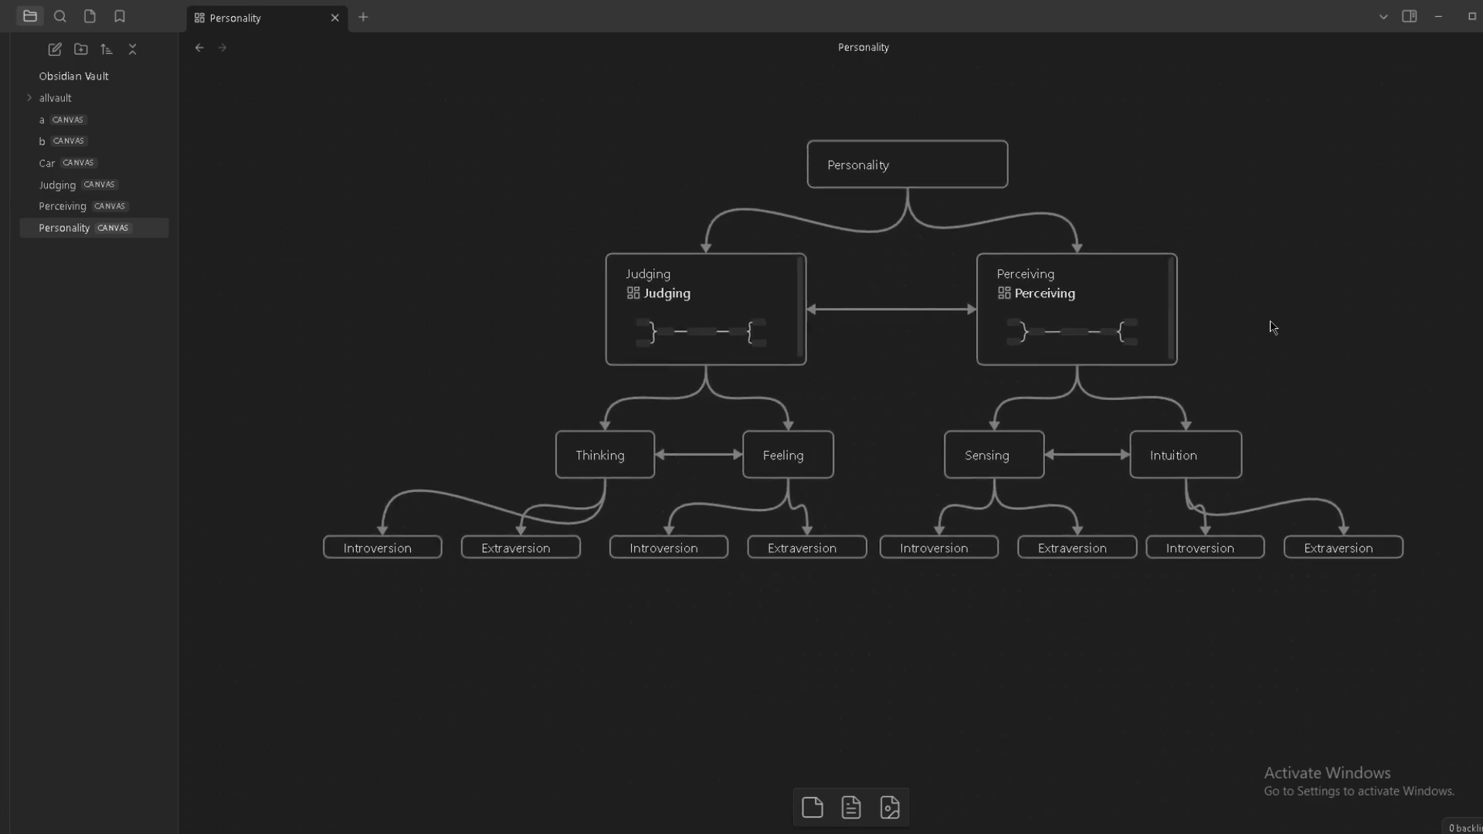
# Delete the Thinking, Feeling, Sensing and Intuition cards and all Introversion and Extraversion cards beneath them from the Personality canvas.
pyautogui.moveTo(422, 300); pyautogui.dragTo(390, 293)
pyautogui.moveTo(229, 360); pyautogui.dragTo(1423, 655)
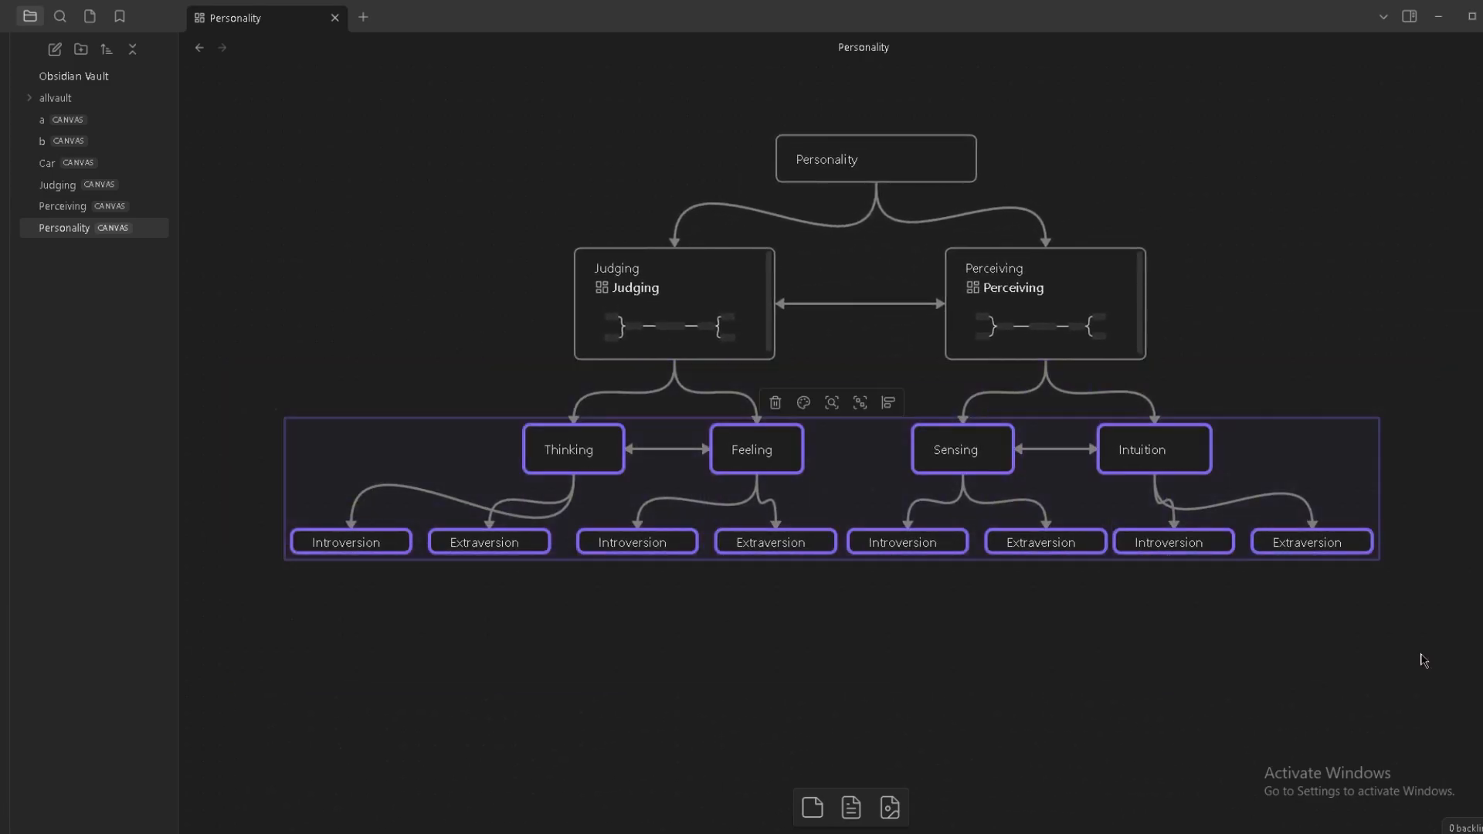
pyautogui.press('Delete')
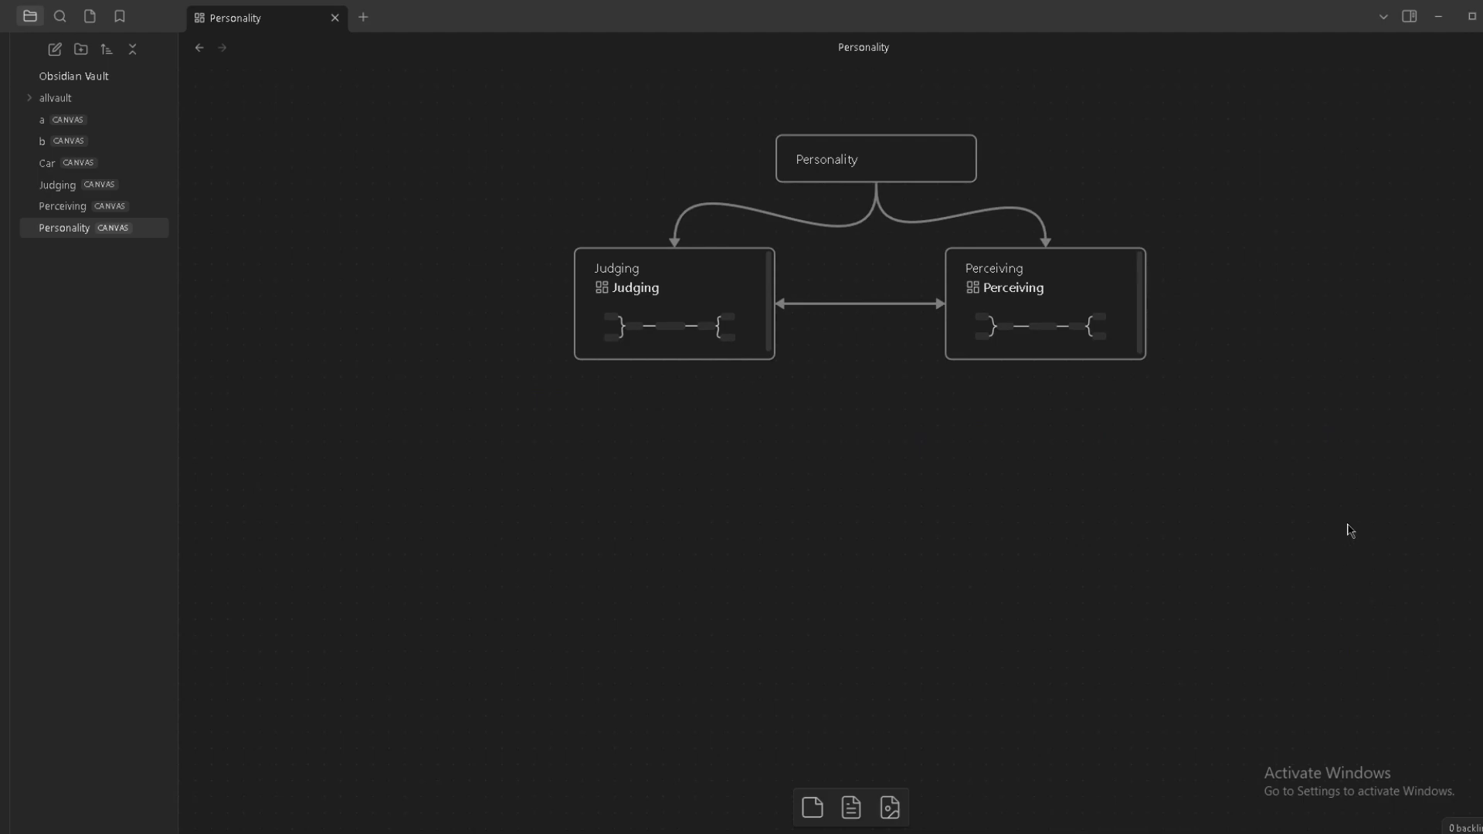
# Examine the reduced Personality hierarchy, check the Judging canvas, and return to the Personality canvas.
pyautogui.scroll(1, 1267, 491)
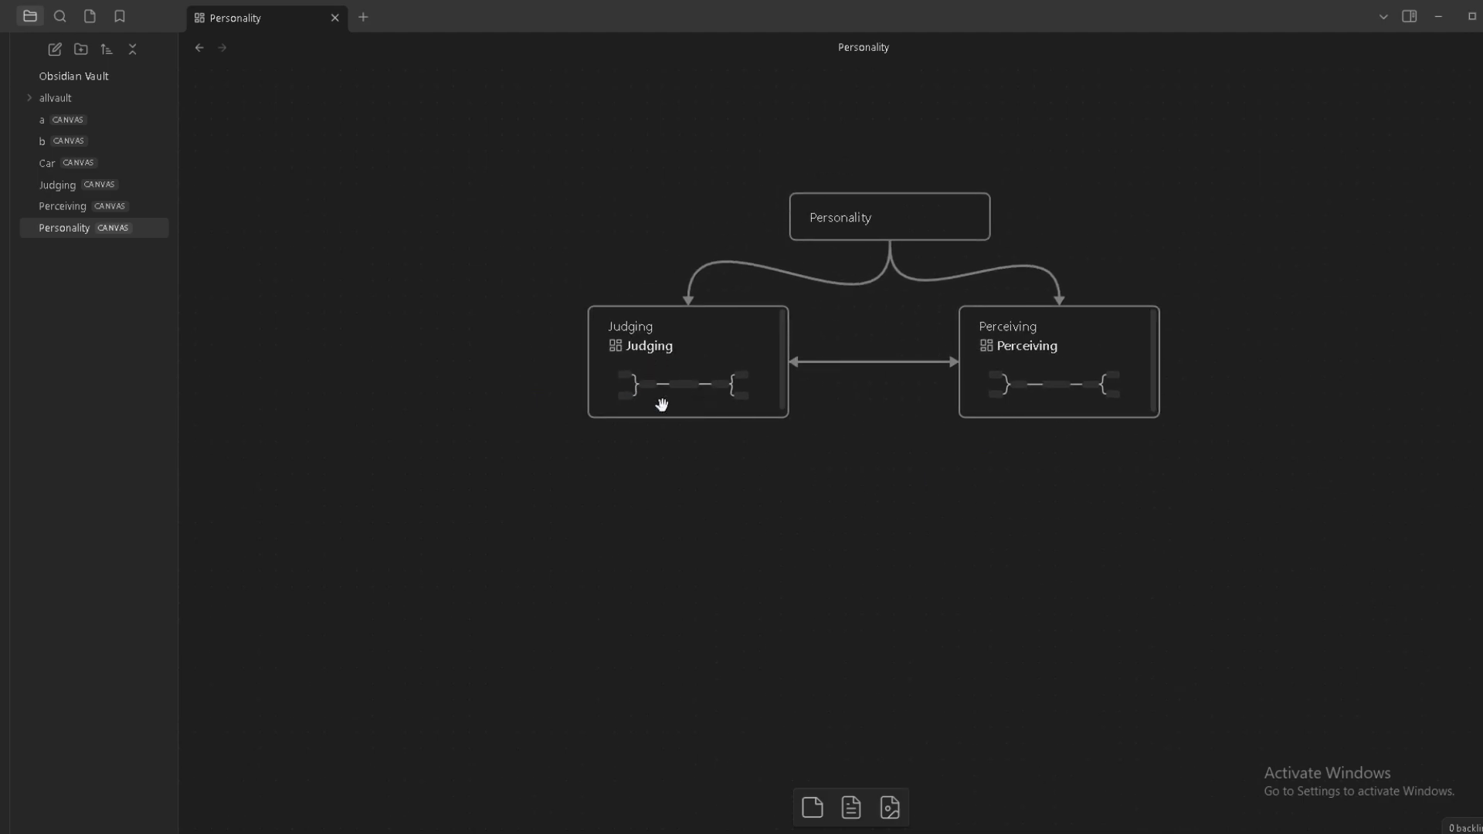
pyautogui.moveTo(617, 175); pyautogui.dragTo(540, 210)
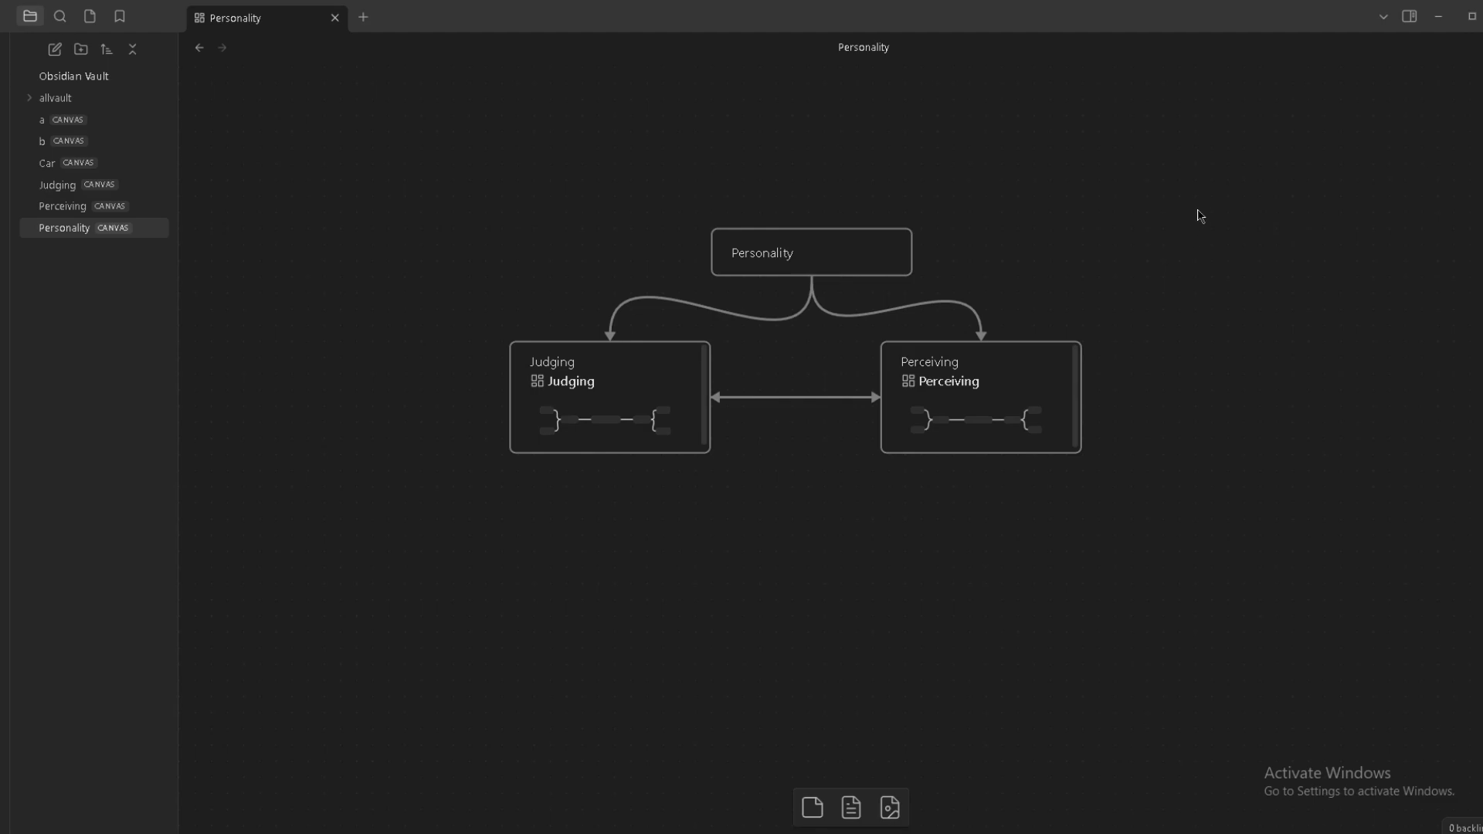
pyautogui.scroll(2, 1234, 279)
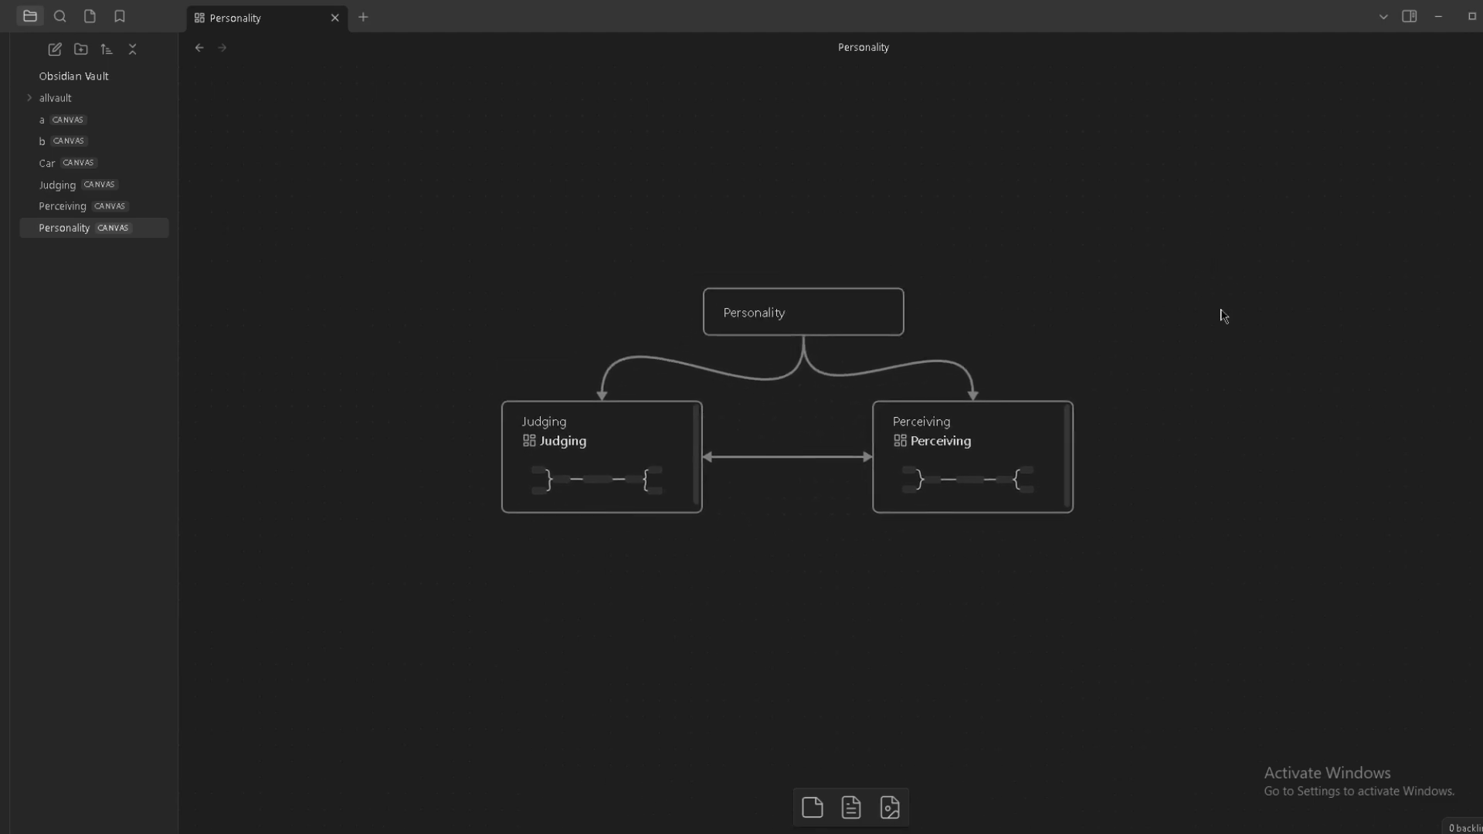
pyautogui.hscroll(-1, 1235, 285)
pyautogui.hotkey('ctrl', 'alt', 'Left')
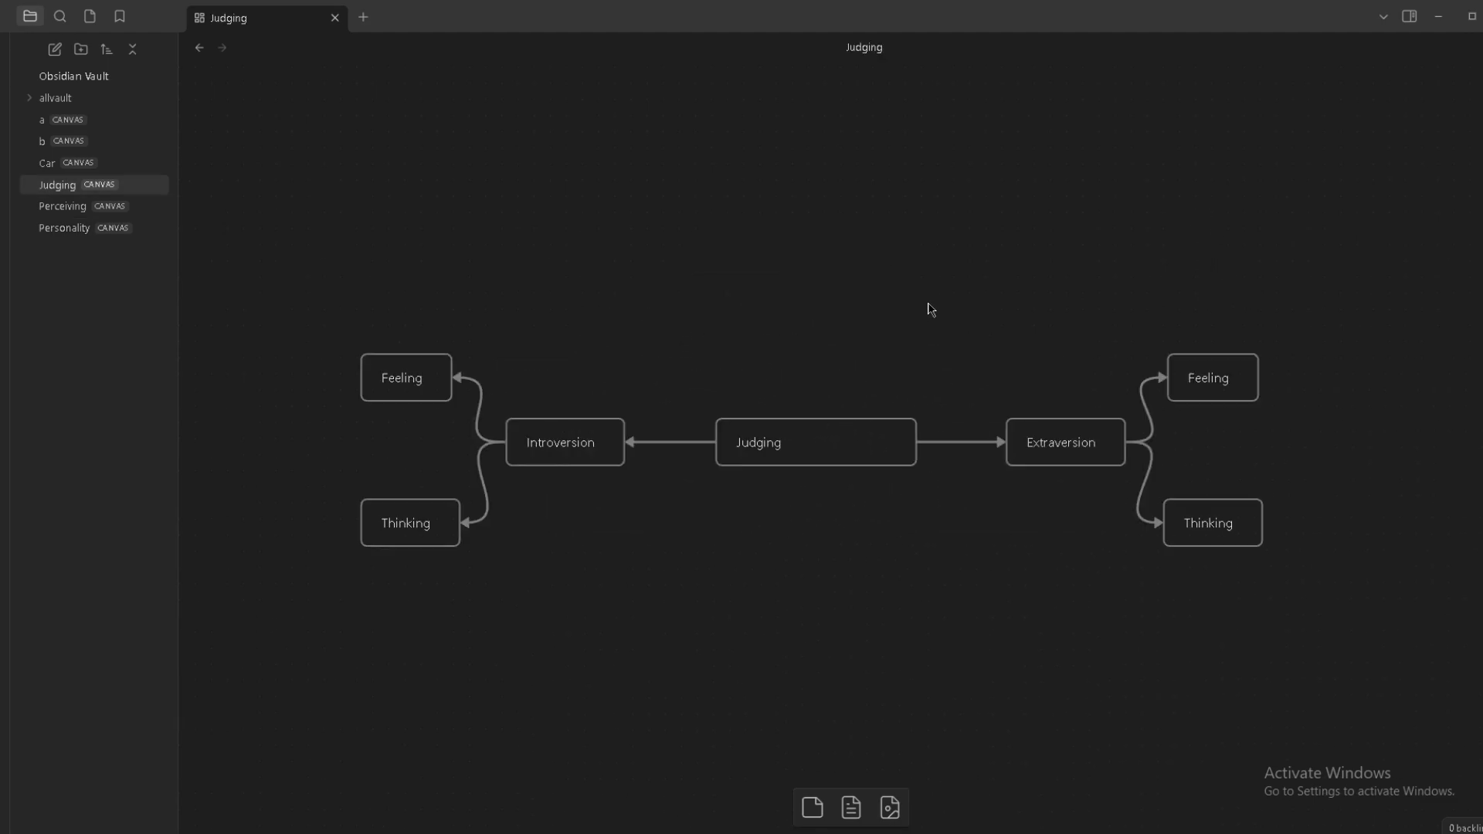
pyautogui.click(149, 230)
pyautogui.scroll(1, 1069, 235)
pyautogui.hscroll(1, 1069, 235)
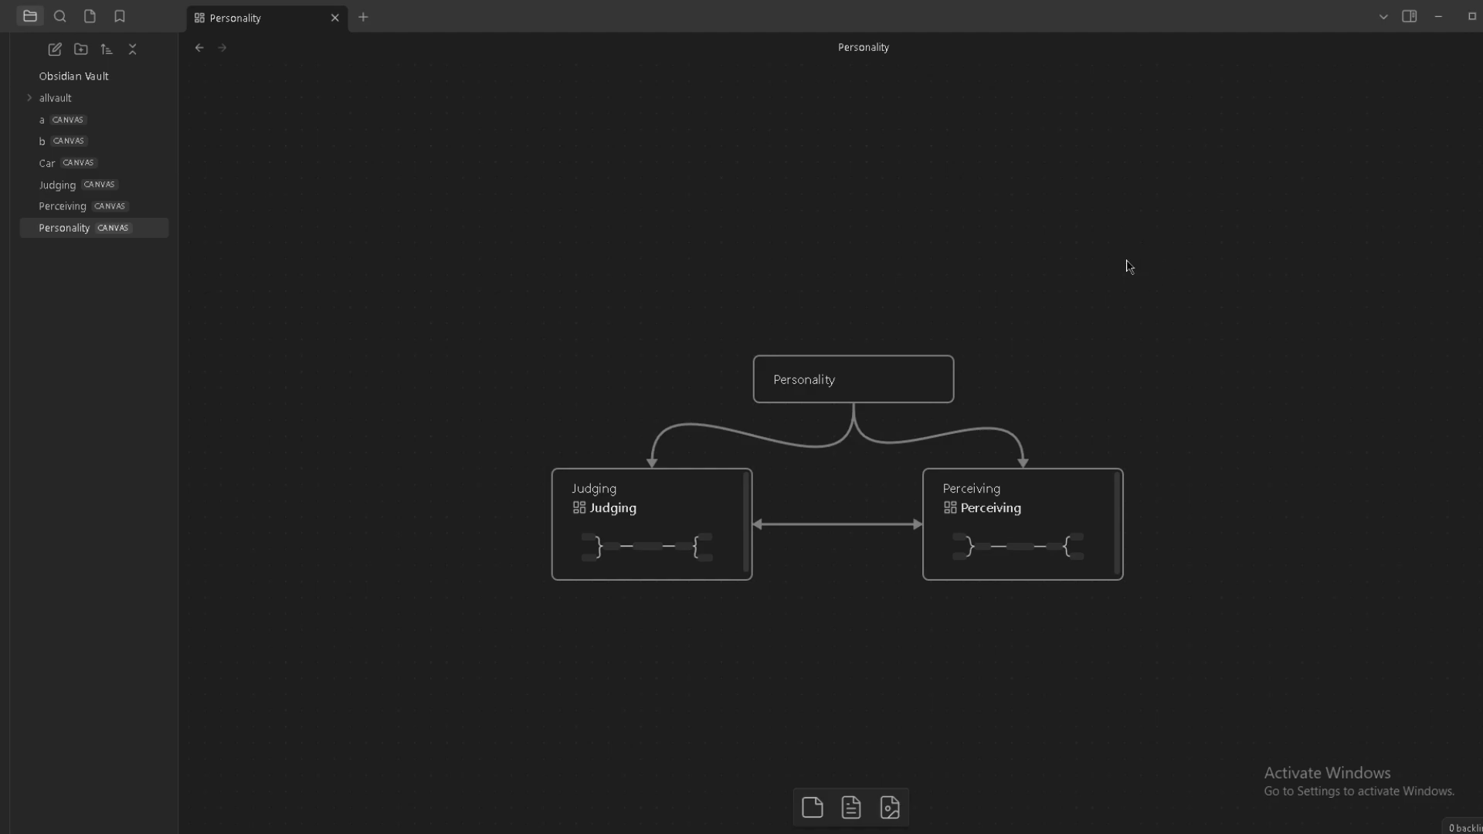
pyautogui.scroll(-3, 1202, 298)
pyautogui.moveTo(1181, 651); pyautogui.dragTo(589, 444)
pyautogui.click(1274, 282)
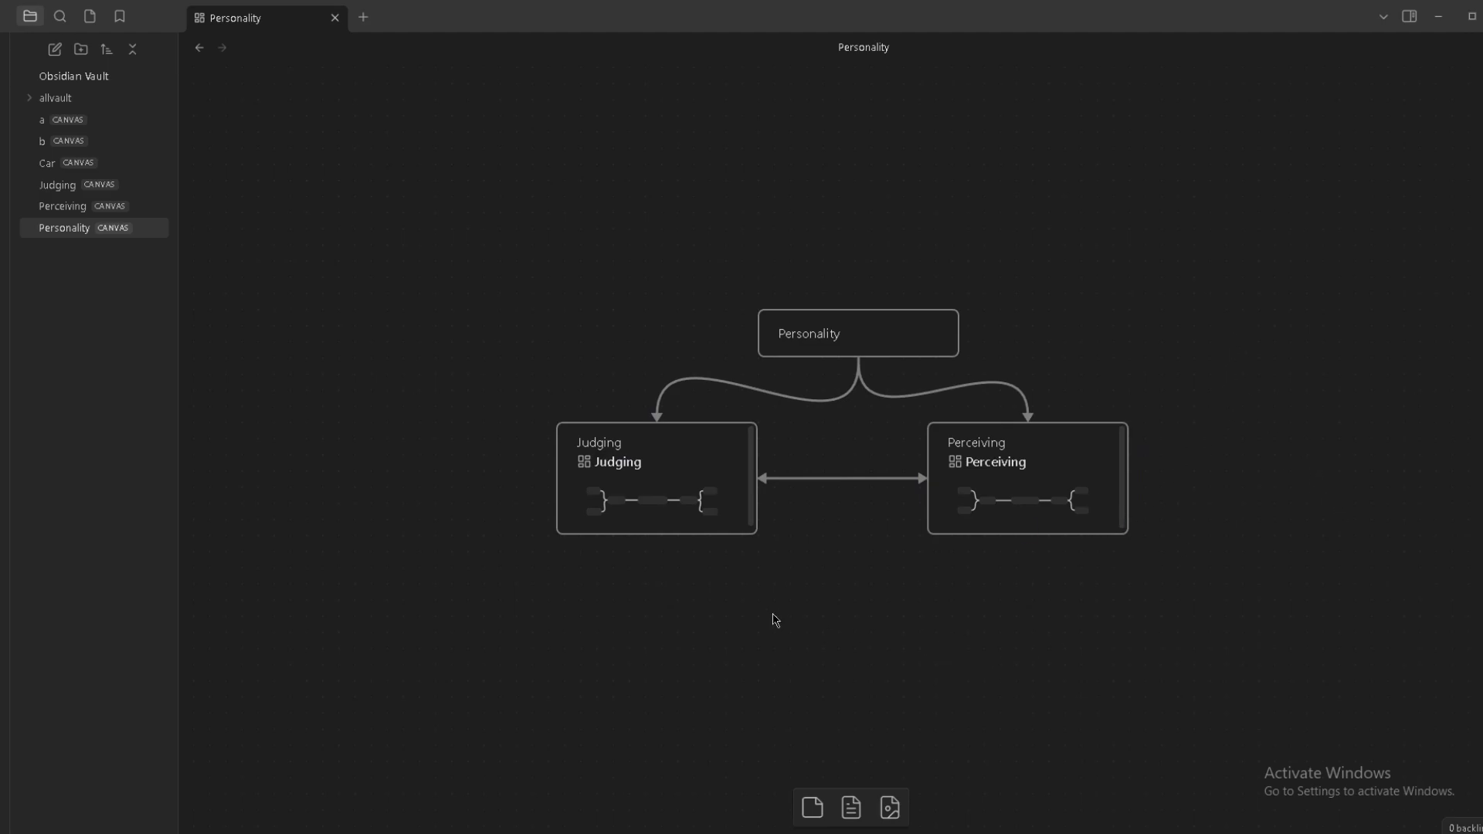
# Open the Judging canvas from its embedded preview in the Judging card and delete the stray blank card.
pyautogui.click(682, 505)
pyautogui.doubleClick(692, 506)
pyautogui.doubleClick(694, 508)
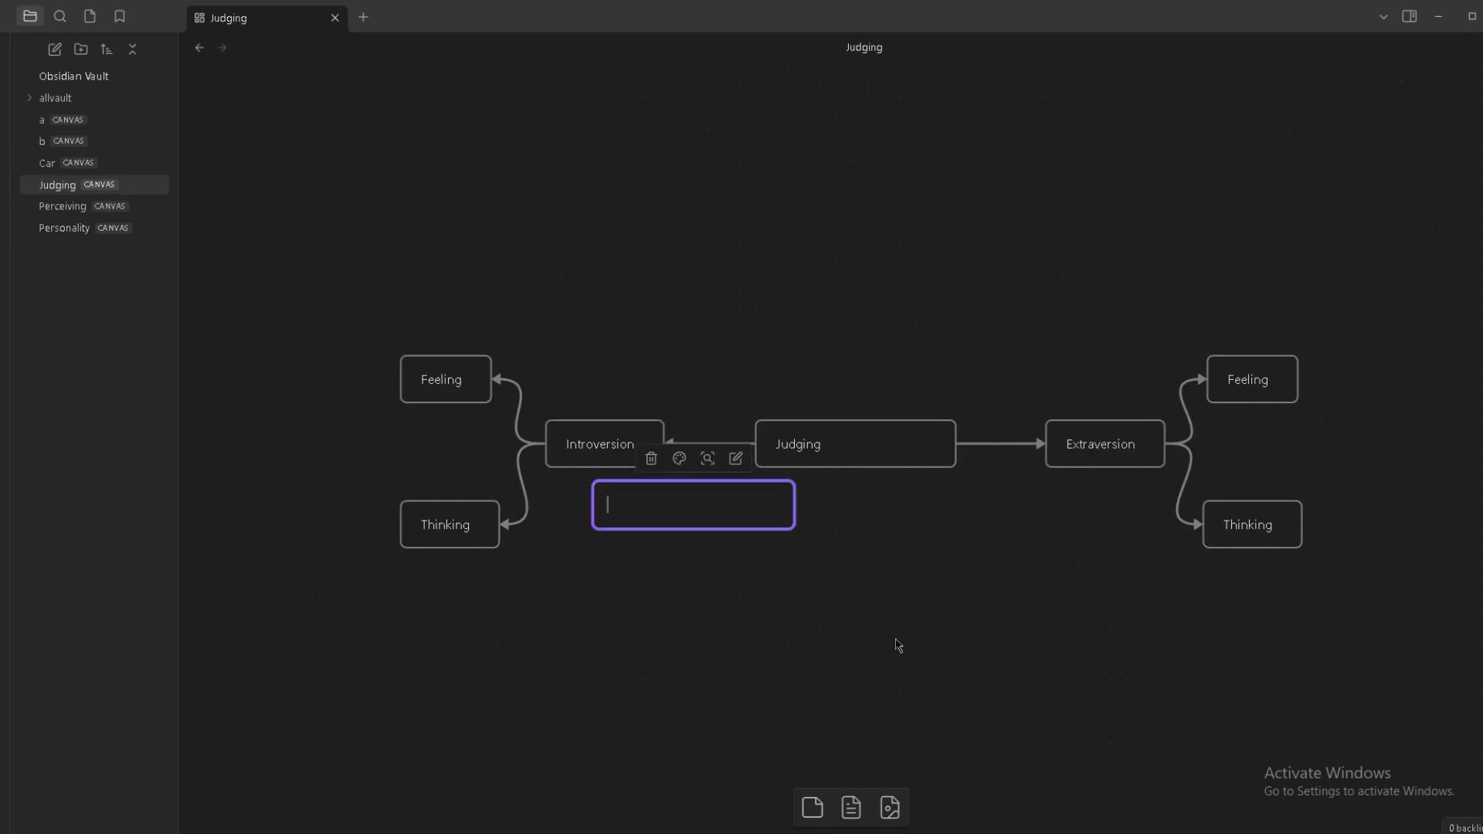
pyautogui.moveTo(896, 658); pyautogui.dragTo(664, 500)
pyautogui.press('Delete')
pyautogui.moveTo(654, 233); pyautogui.dragTo(657, 224)
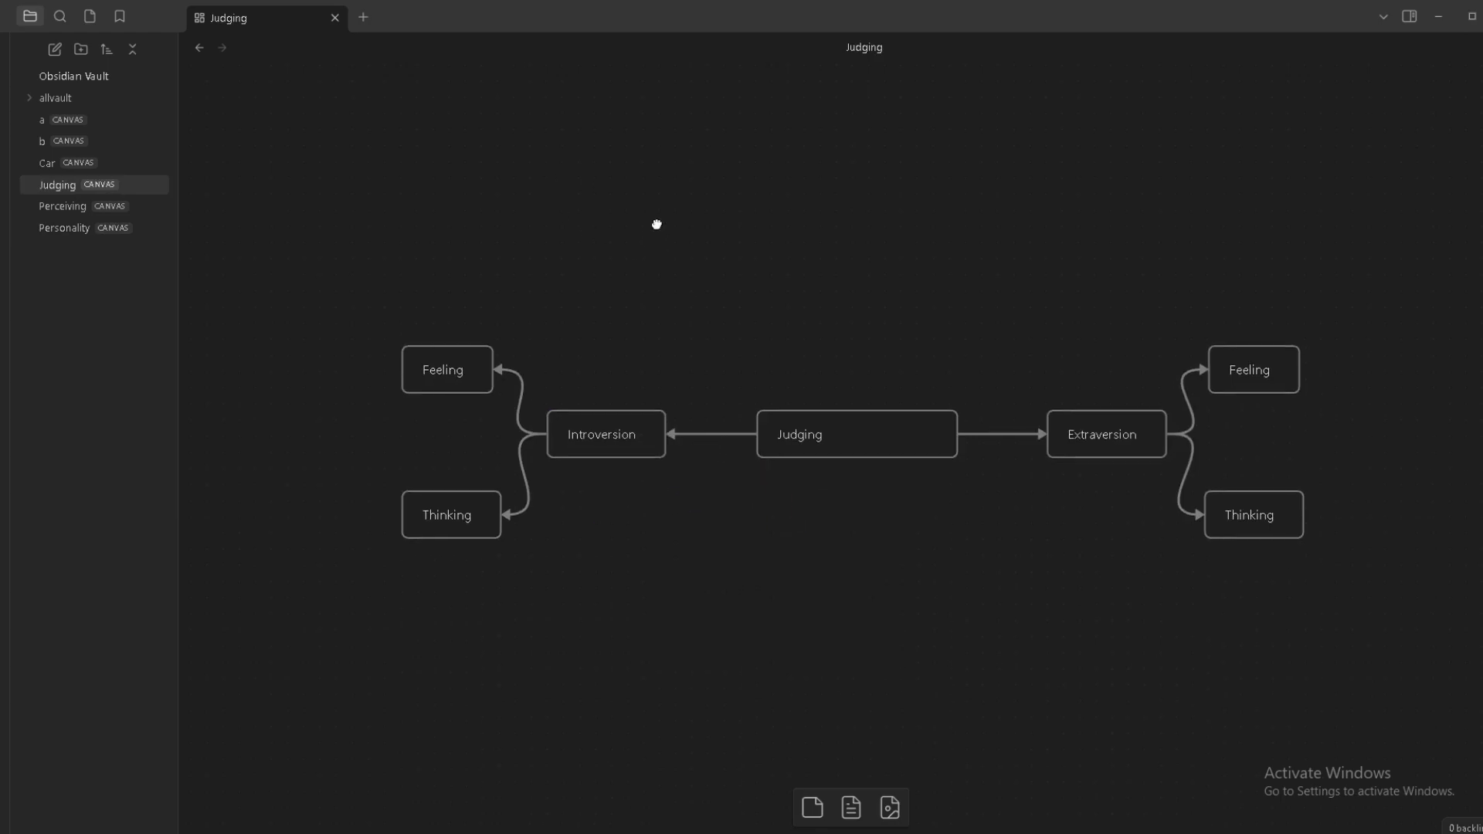
# Review the Judging map, view the Perceiving canvas for comparison, and go back to the Judging canvas.
pyautogui.scroll(2, 849, 293)
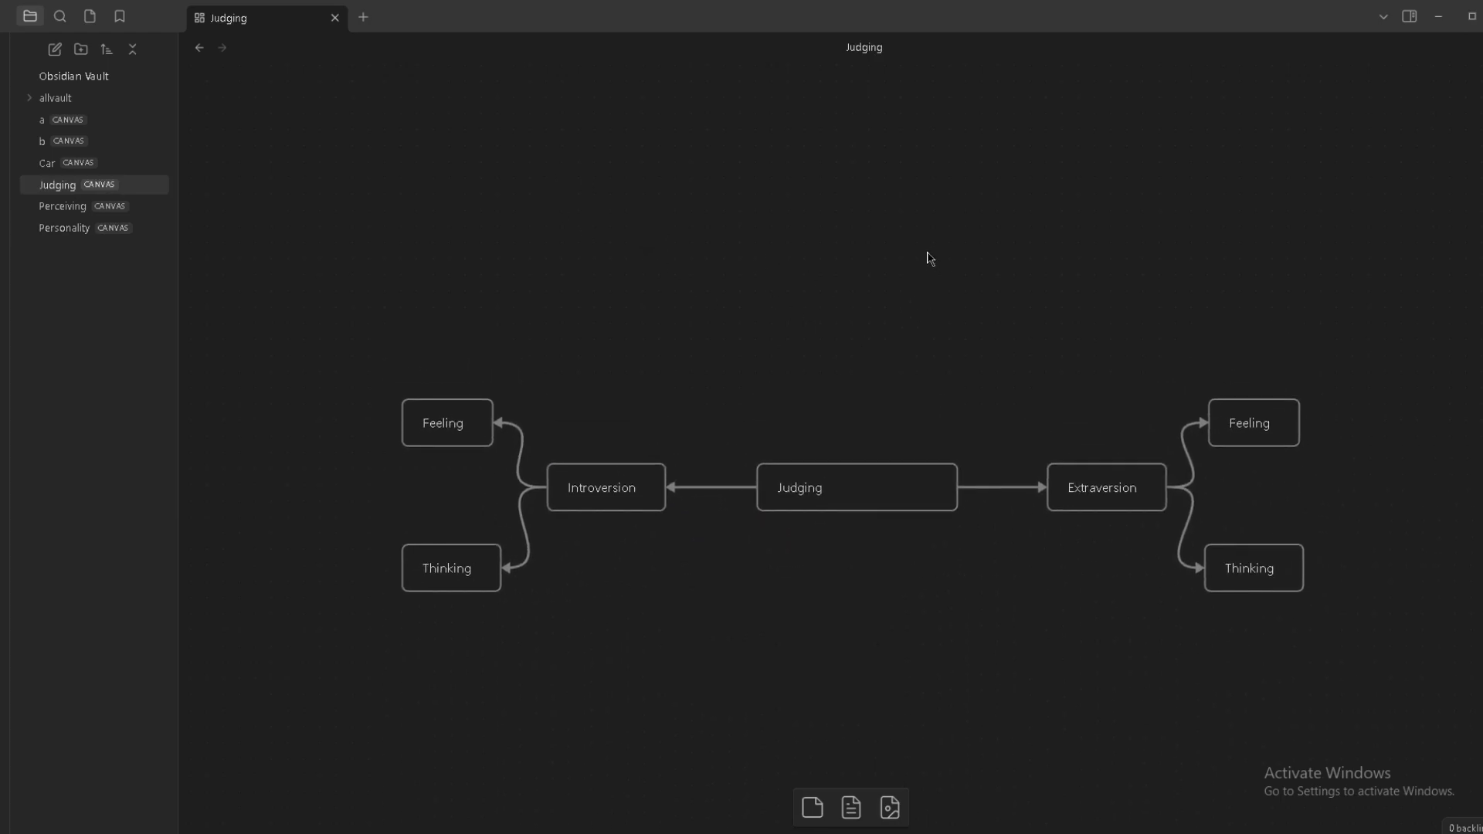
pyautogui.scroll(-1, 929, 257)
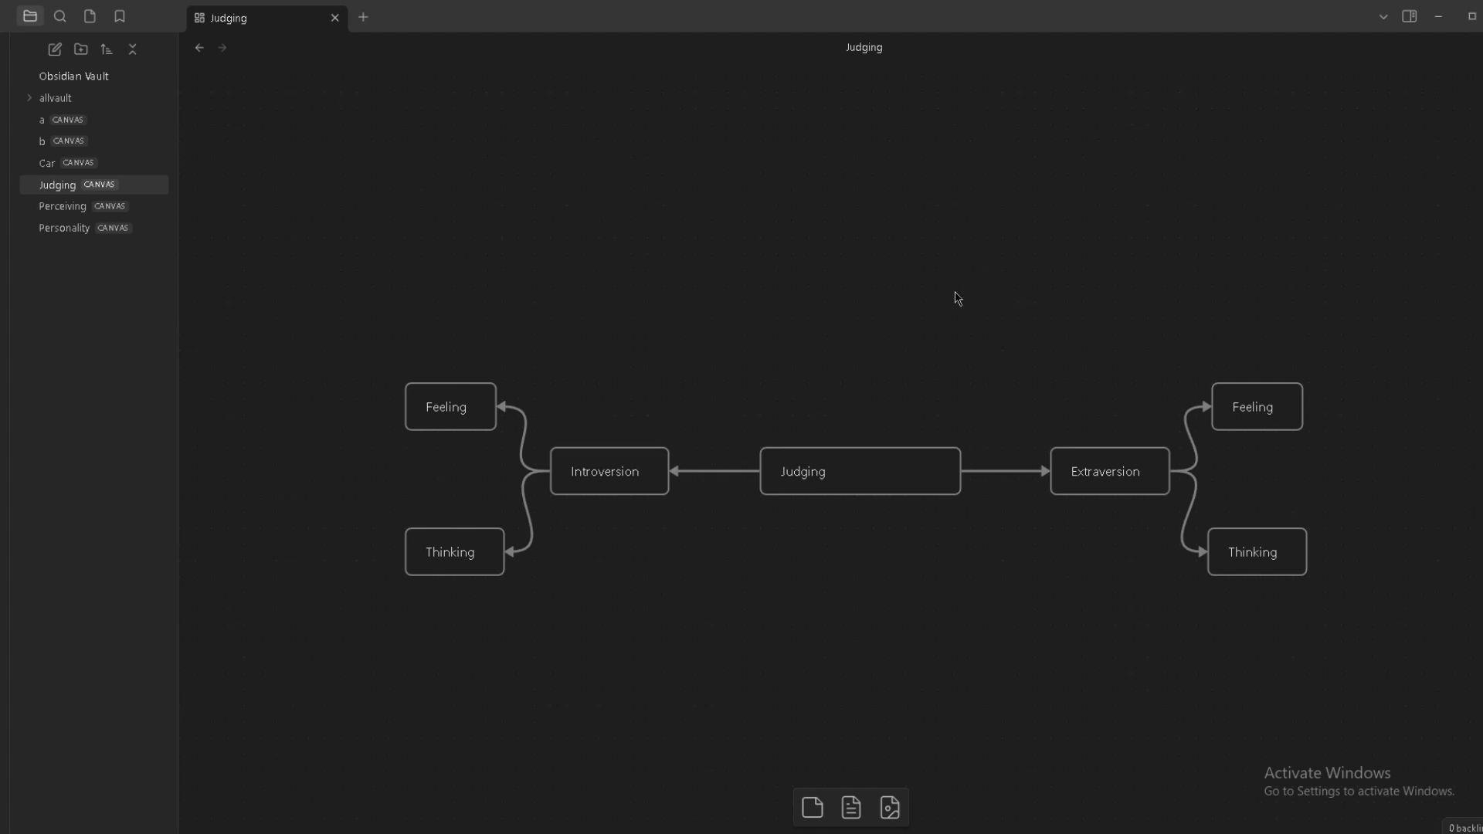
pyautogui.click(139, 206)
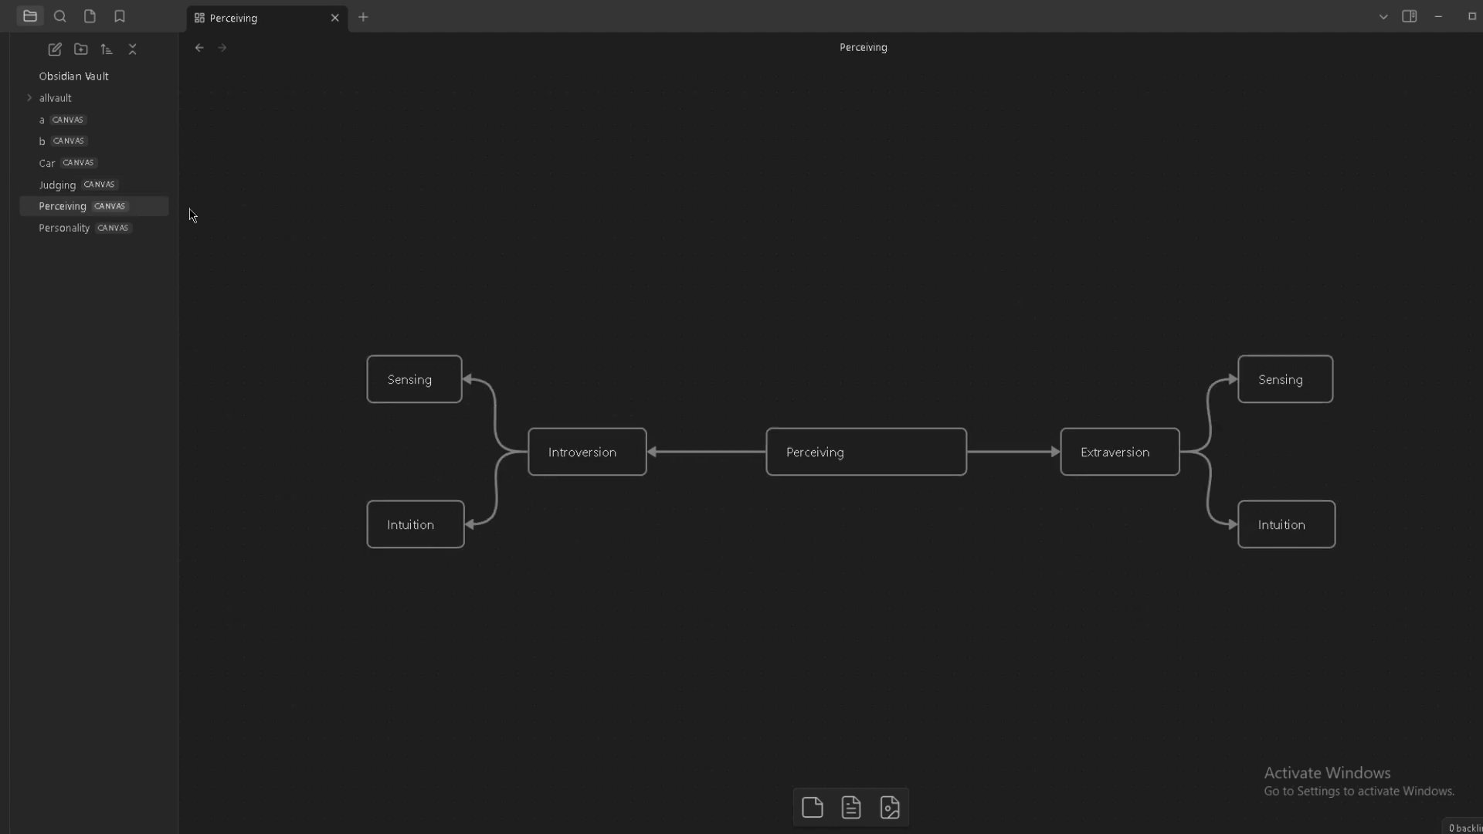
pyautogui.click(136, 187)
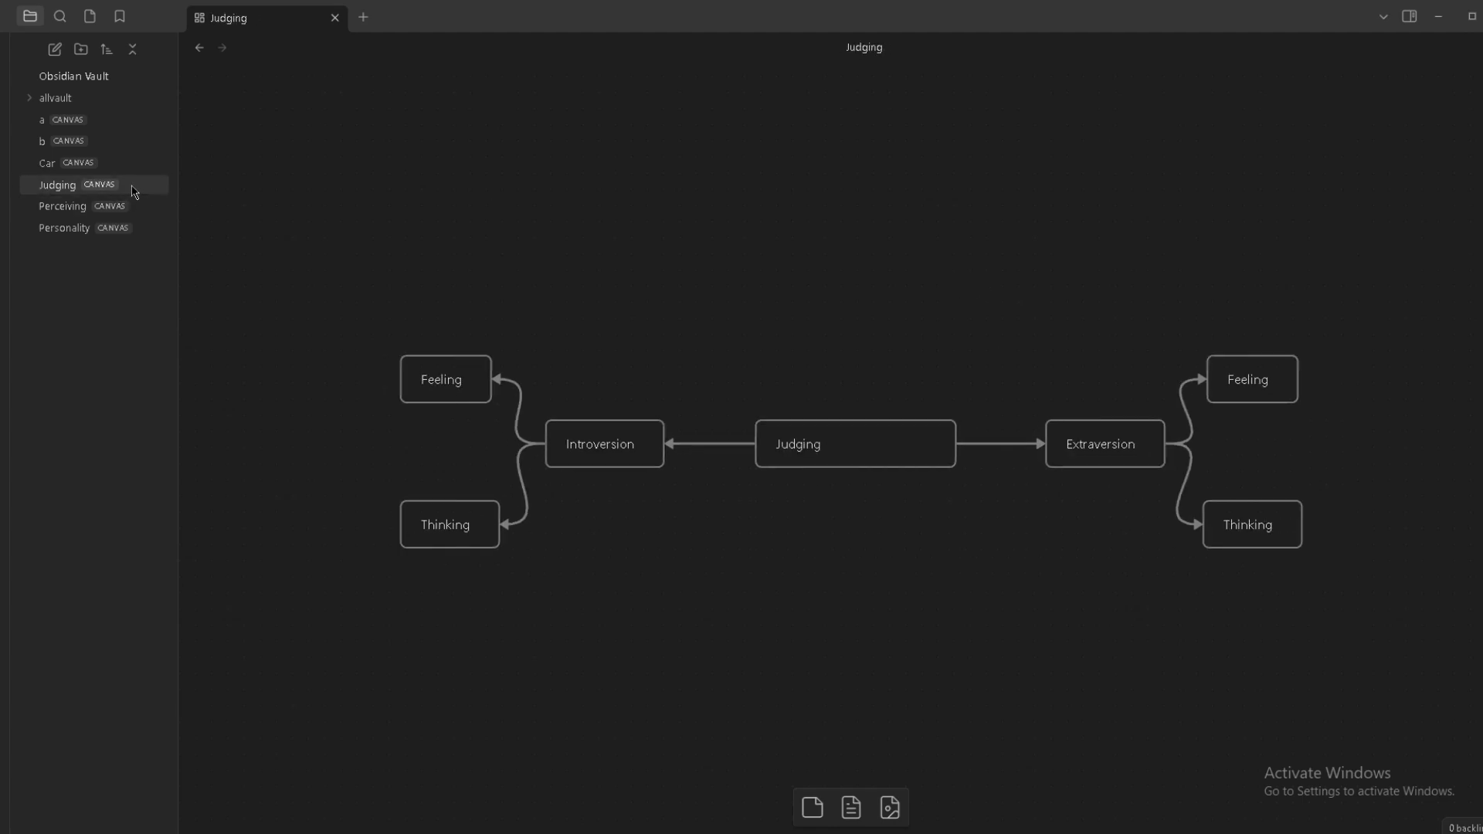
# Create a new note titled "Introverted Feeling".
pyautogui.click(55, 48)
pyautogui.press('BackSpace')
pyautogui.write('I')
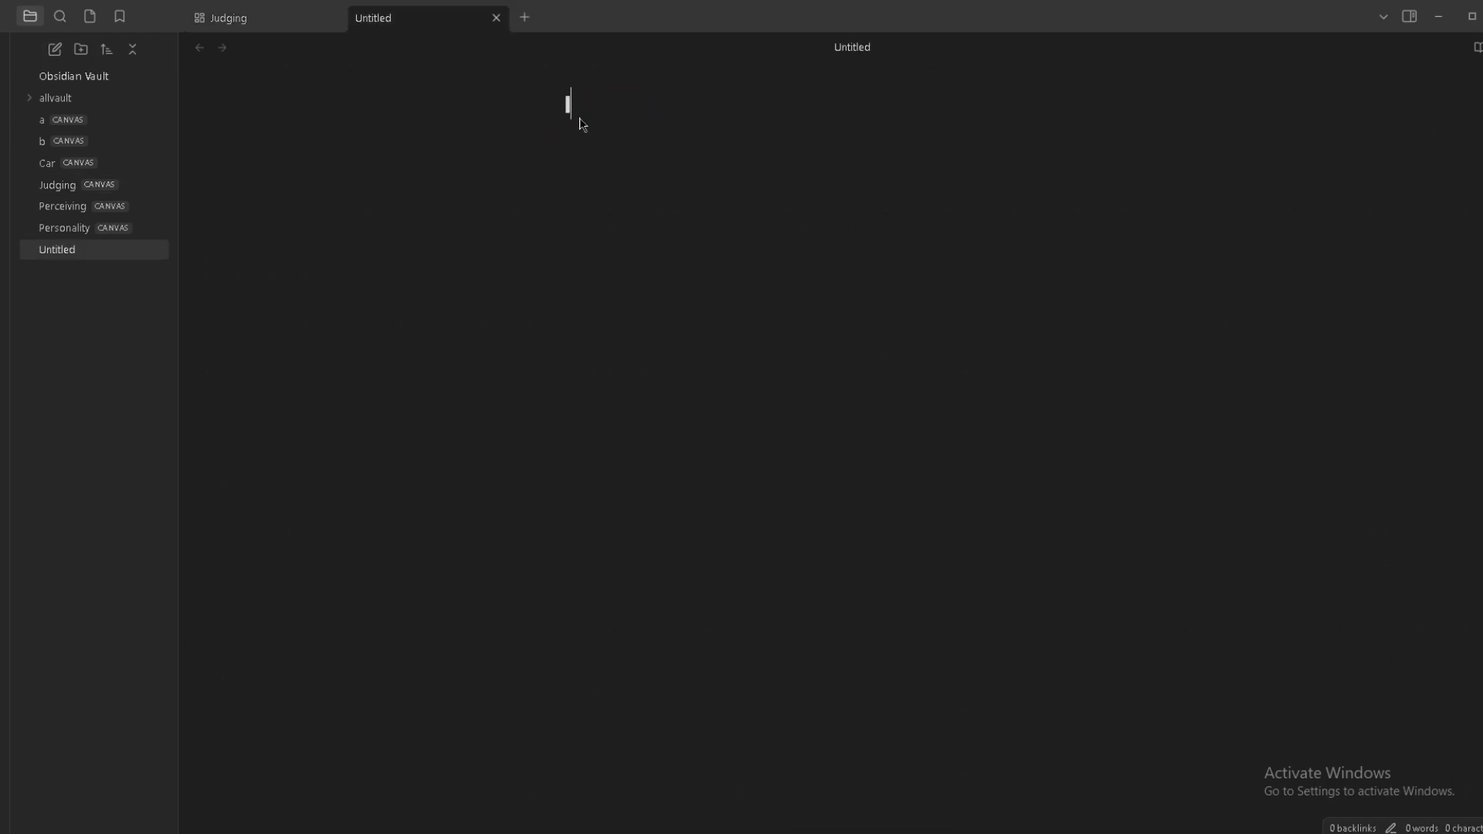
pyautogui.write('ntroverted Feeling')
pyautogui.press('Return')
# Write "Introverted feeling is so cool and so awesome on chief keef himself" as the body text of the Introverted Feeling note.
pyautogui.write('Int')
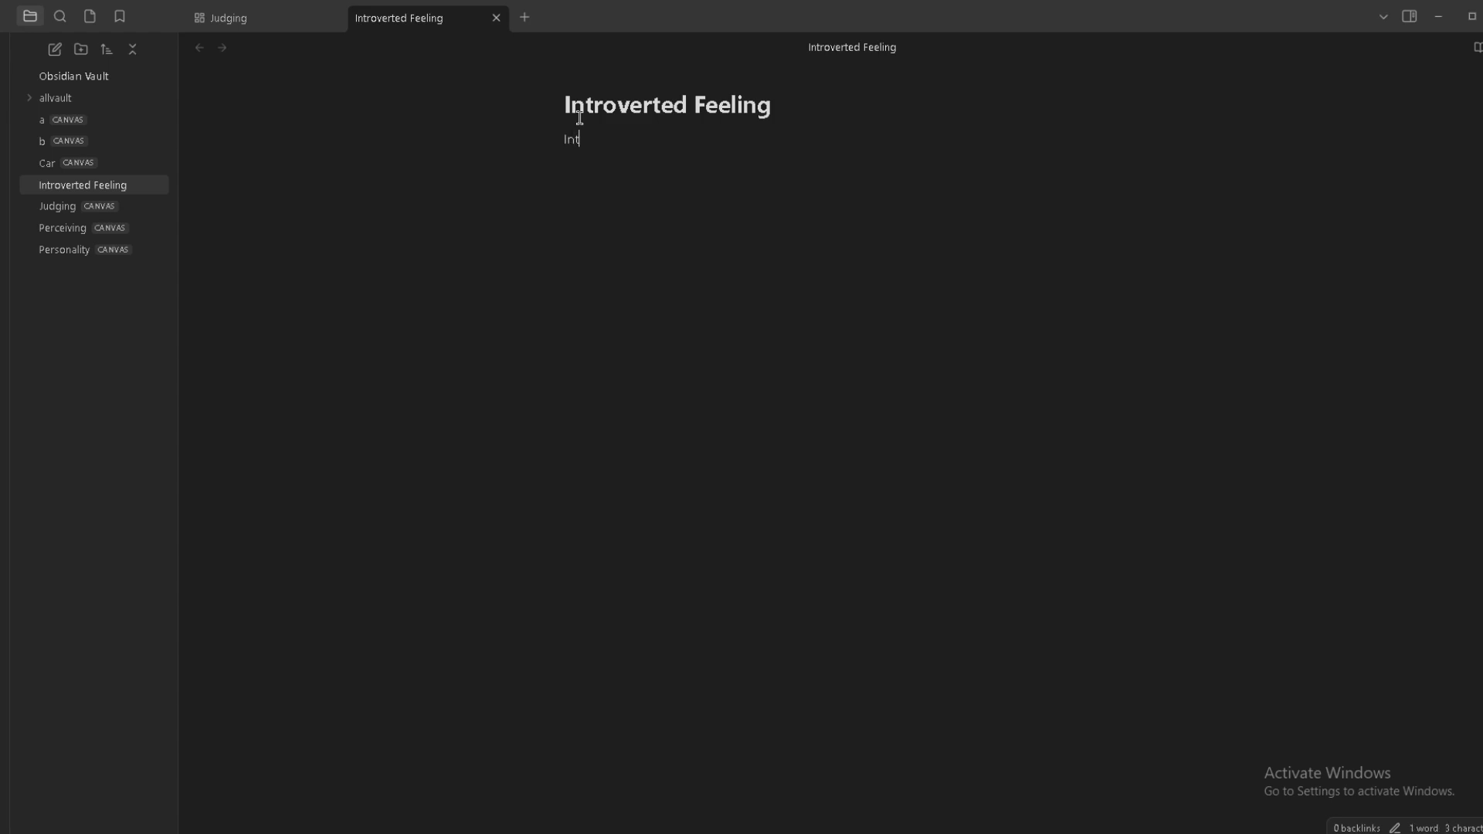
pyautogui.write('roverted feeling is so cool and so ')
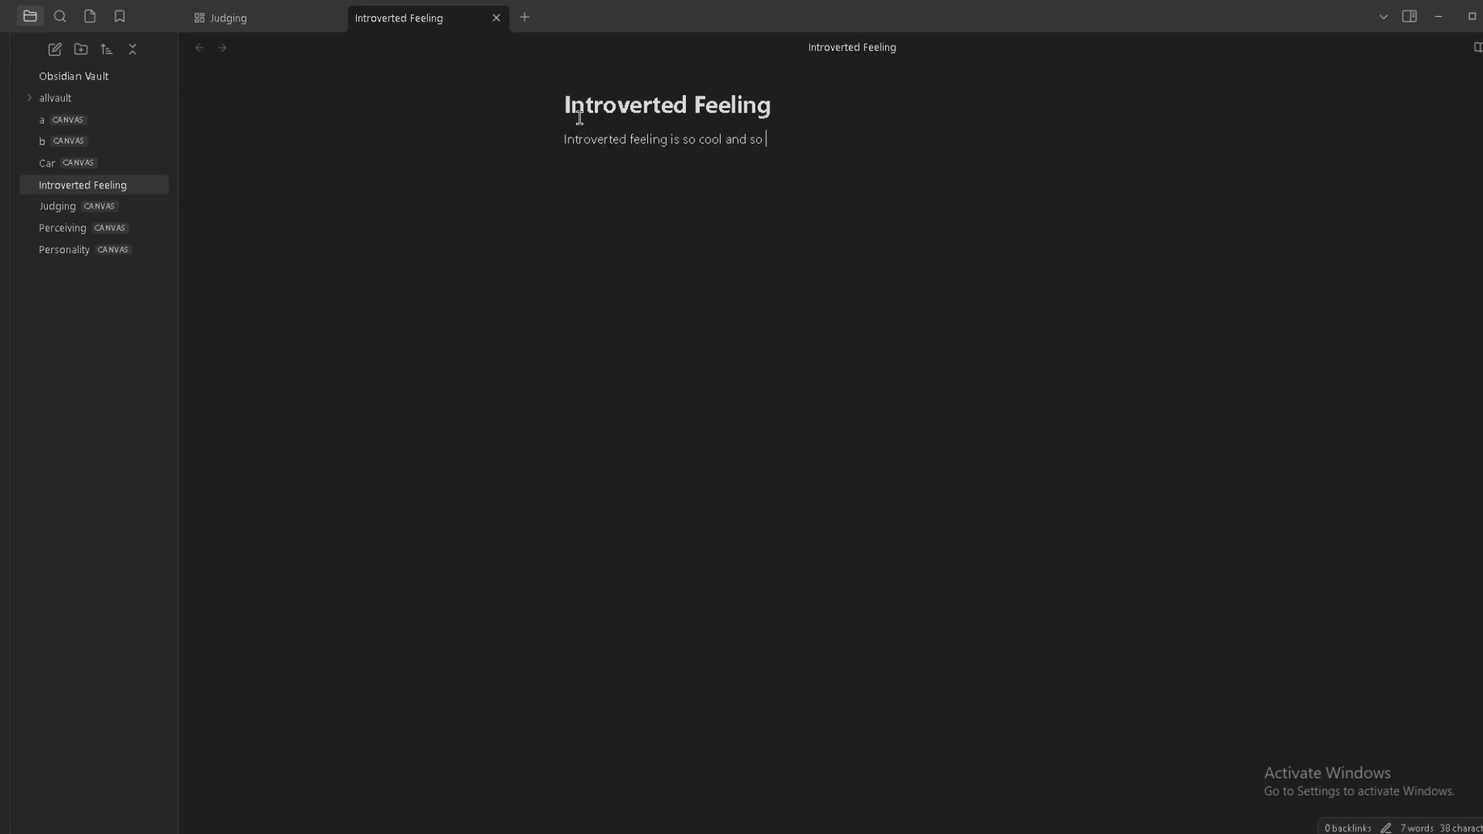
pyautogui.write('awesome on chief keef himself')
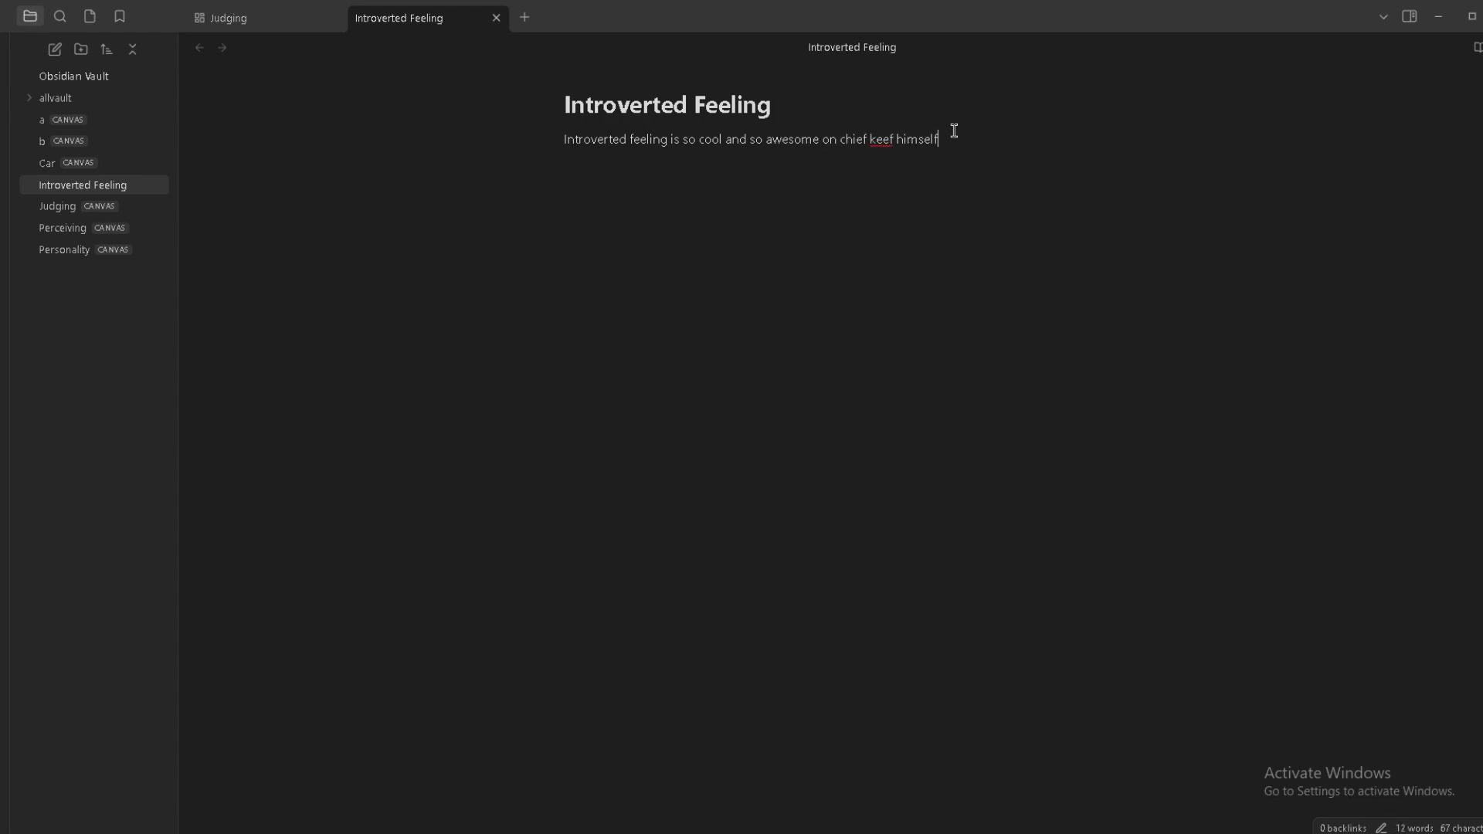
pyautogui.moveTo(975, 136); pyautogui.dragTo(533, 142)
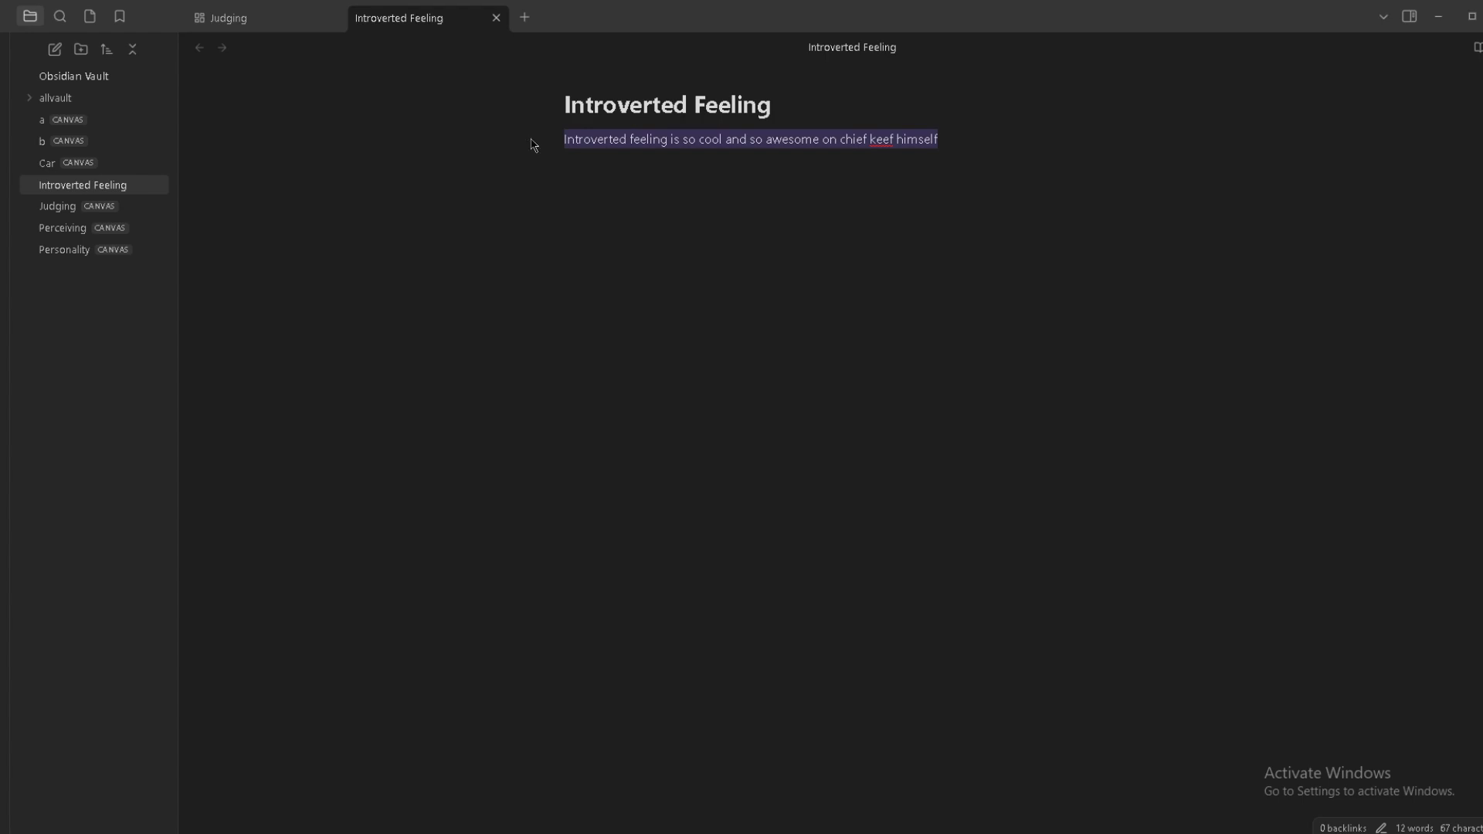
pyautogui.click(1011, 140)
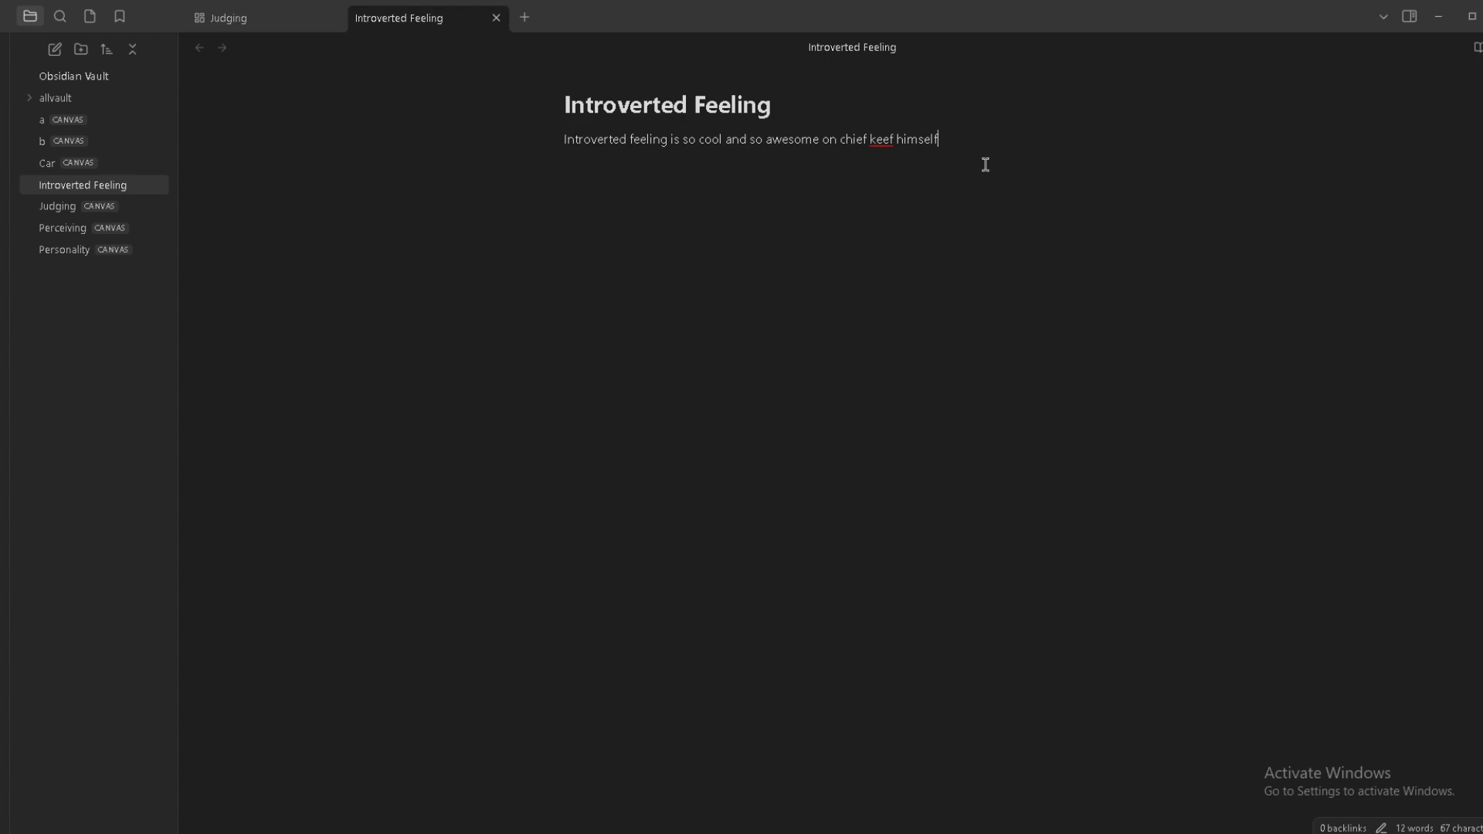
# Open the Personality canvas and enter the Judging canvas through its embedded preview.
pyautogui.click(65, 249)
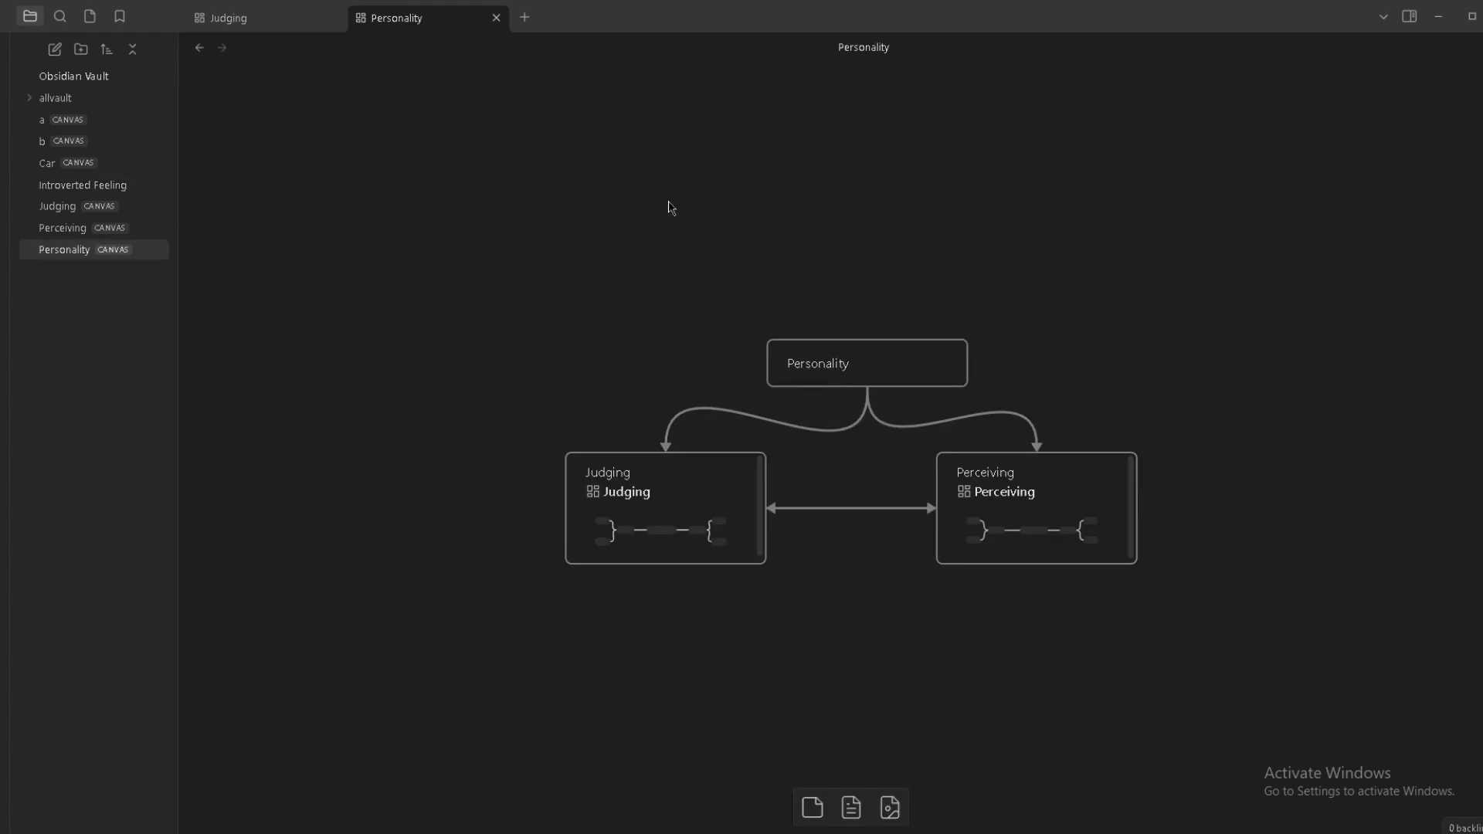
pyautogui.moveTo(894, 188); pyautogui.dragTo(908, 147)
pyautogui.moveTo(1028, 168); pyautogui.dragTo(1038, 129)
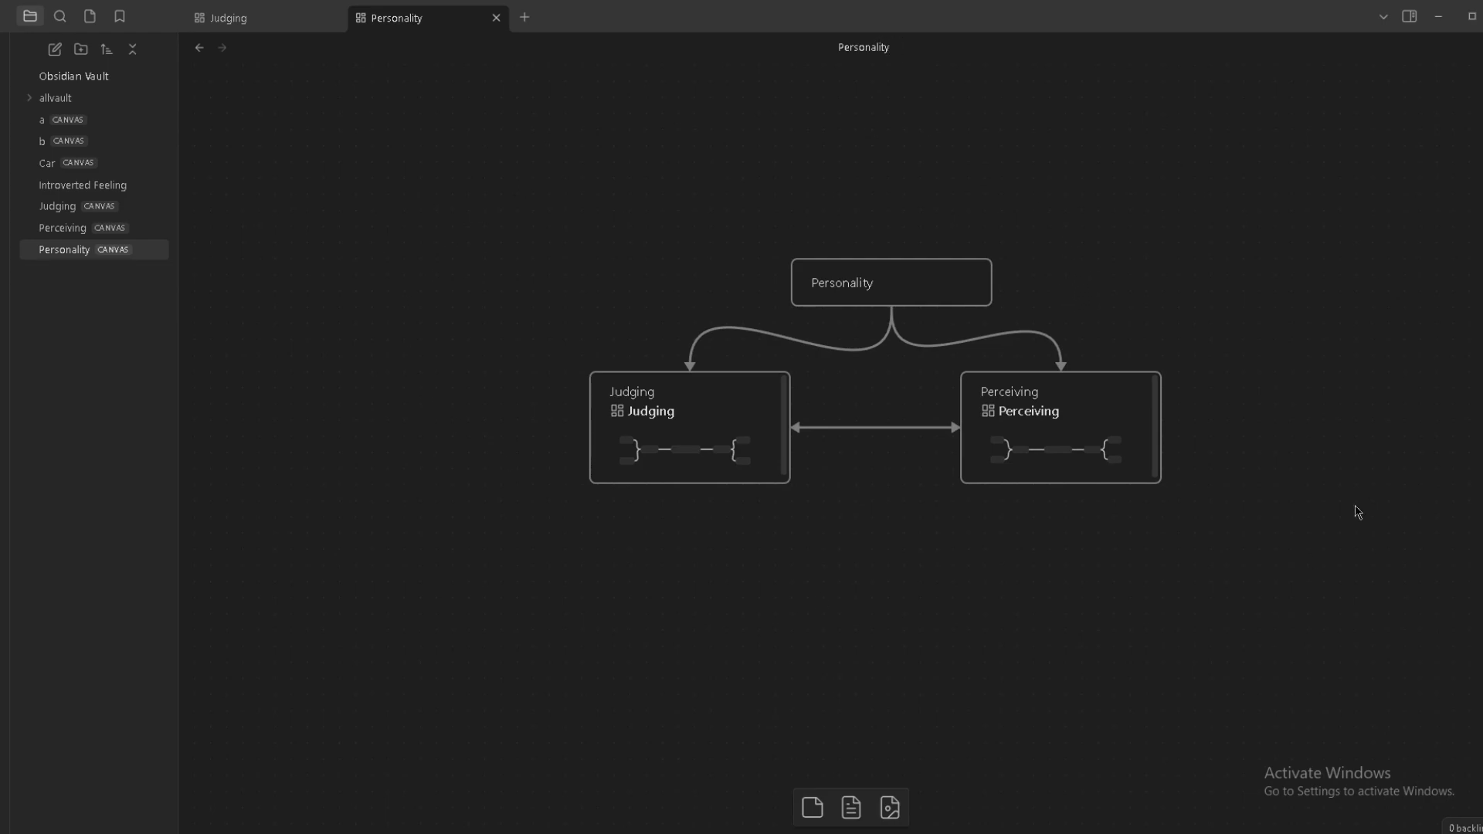
pyautogui.doubleClick(706, 450)
pyautogui.moveTo(858, 236); pyautogui.dragTo(883, 223)
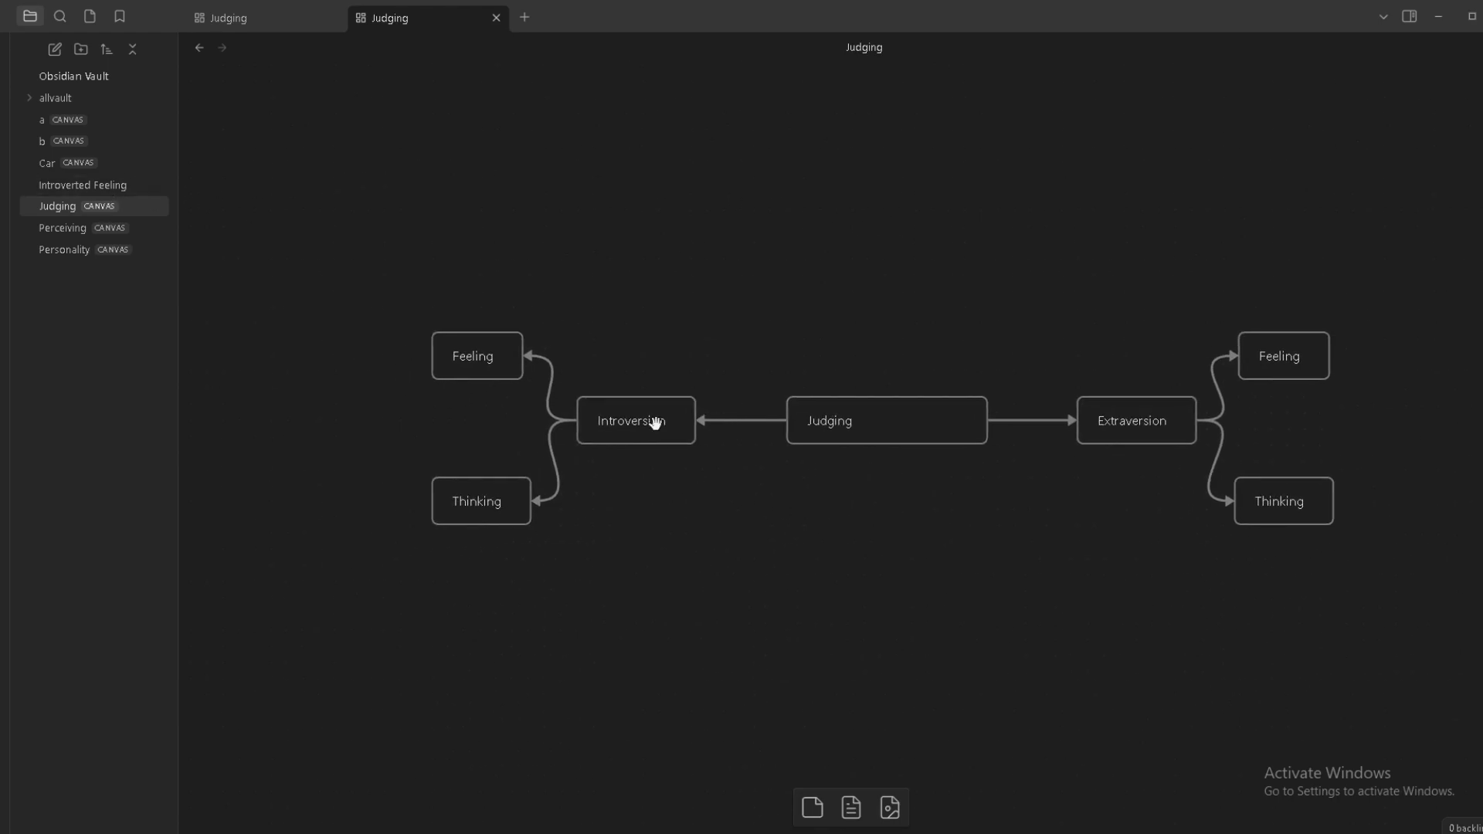
# Add a link to the Introverted Feeling note in the Feeling card on the Introversion branch, and follow the link.
pyautogui.moveTo(376, 279); pyautogui.dragTo(528, 417)
pyautogui.doubleClick(500, 357)
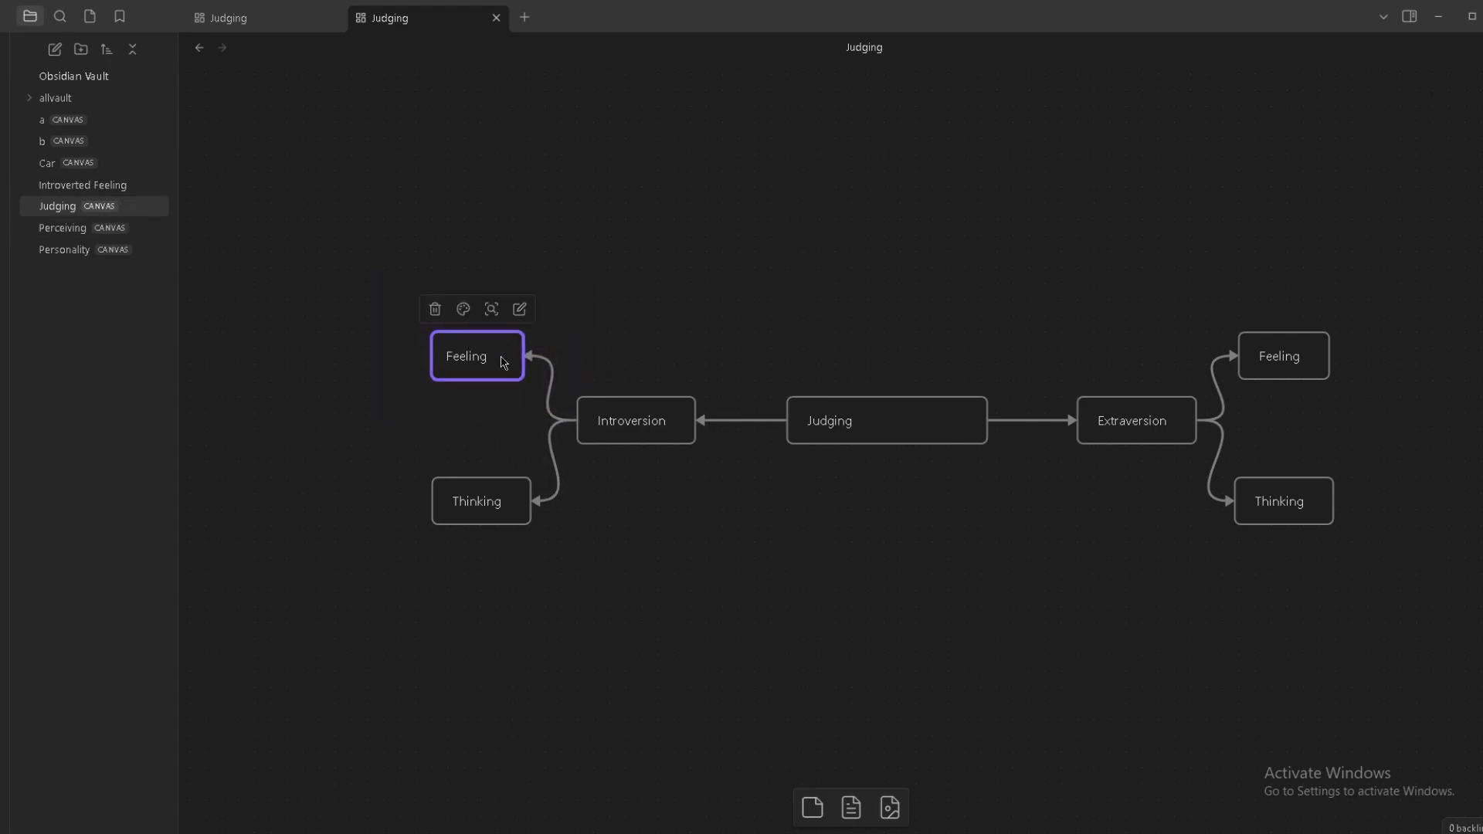
pyautogui.moveTo(83, 184); pyautogui.dragTo(499, 352)
pyautogui.click(652, 309)
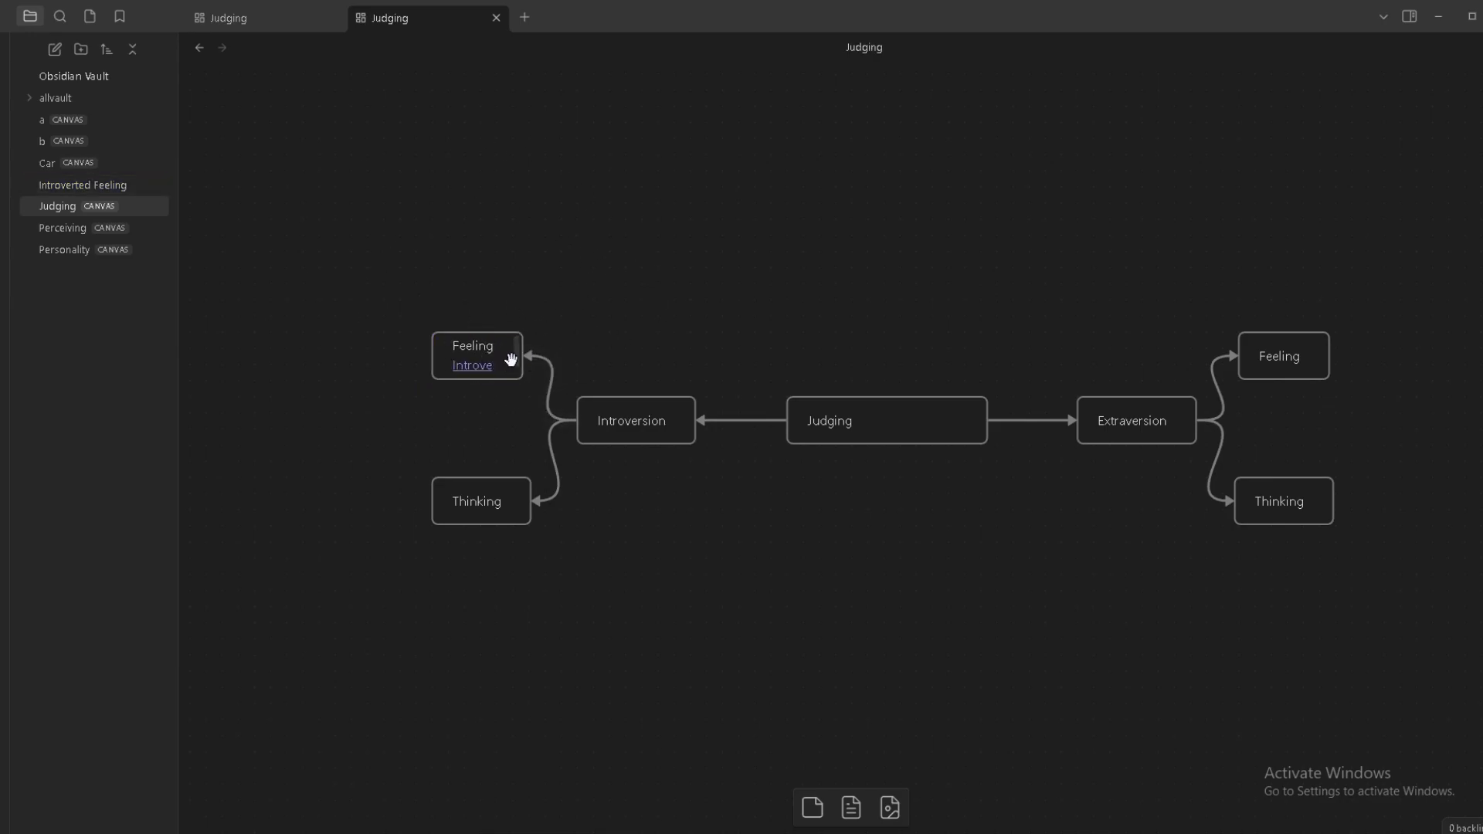
pyautogui.moveTo(518, 358)
pyautogui.click(471, 368)
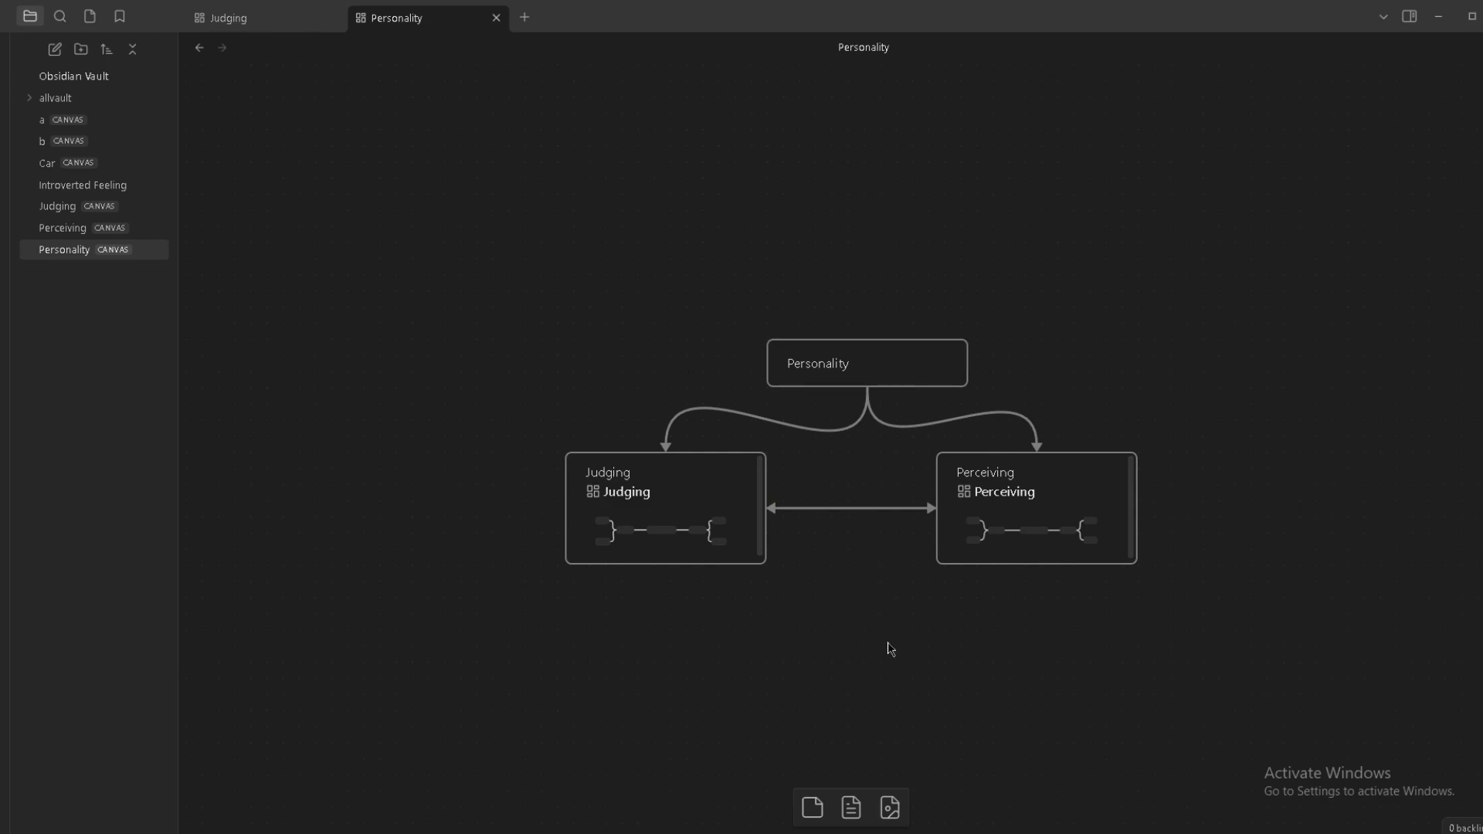
# Navigate from the Personality canvas through the embedded Judging canvas to the linked Introverted Feeling note, removing the stray blank card.
pyautogui.click(663, 530)
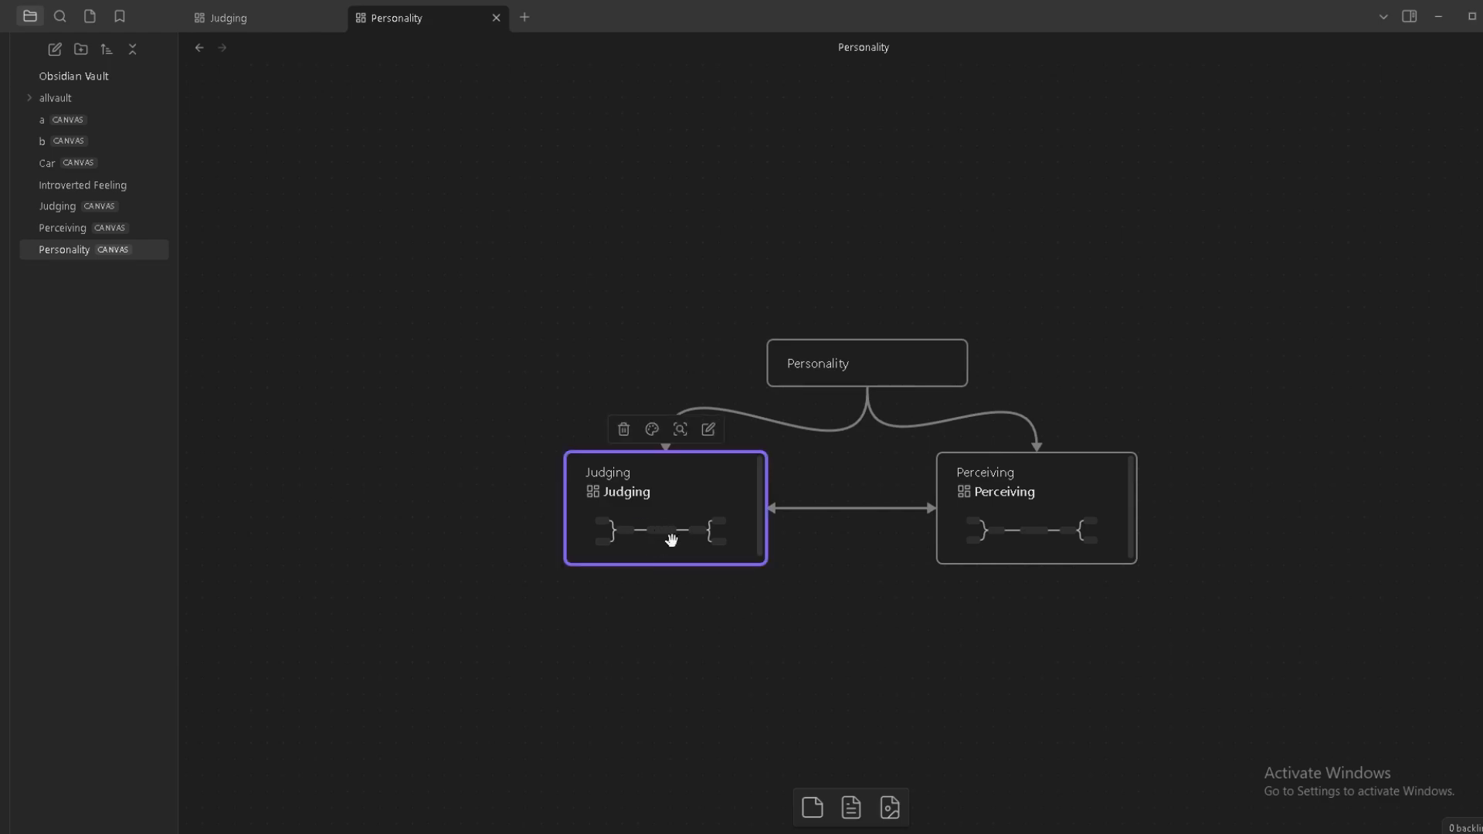
pyautogui.doubleClick(663, 533)
pyautogui.doubleClick(662, 533)
pyautogui.moveTo(824, 660); pyautogui.dragTo(632, 512)
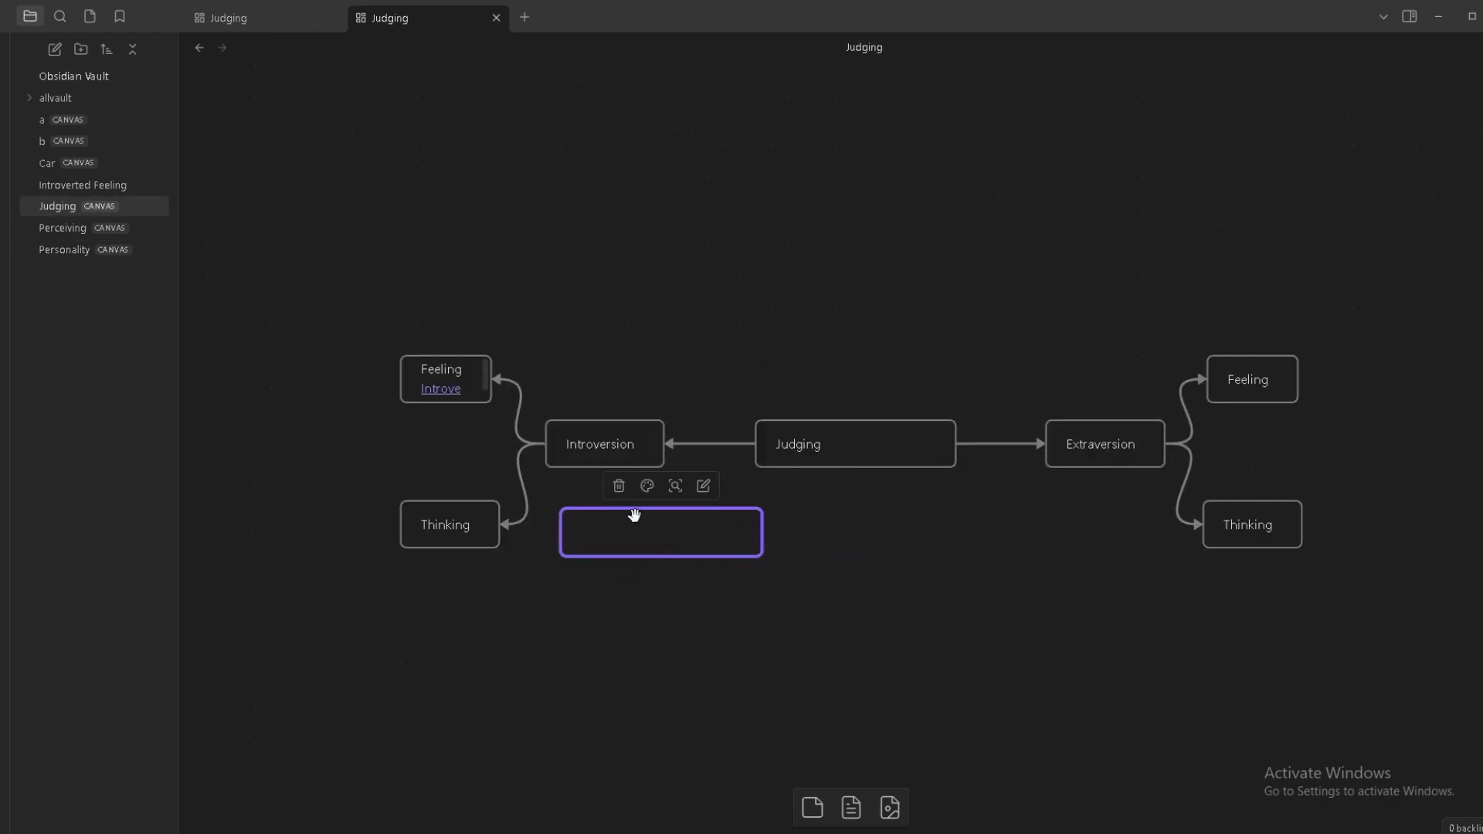
pyautogui.press('Delete')
pyautogui.click(443, 388)
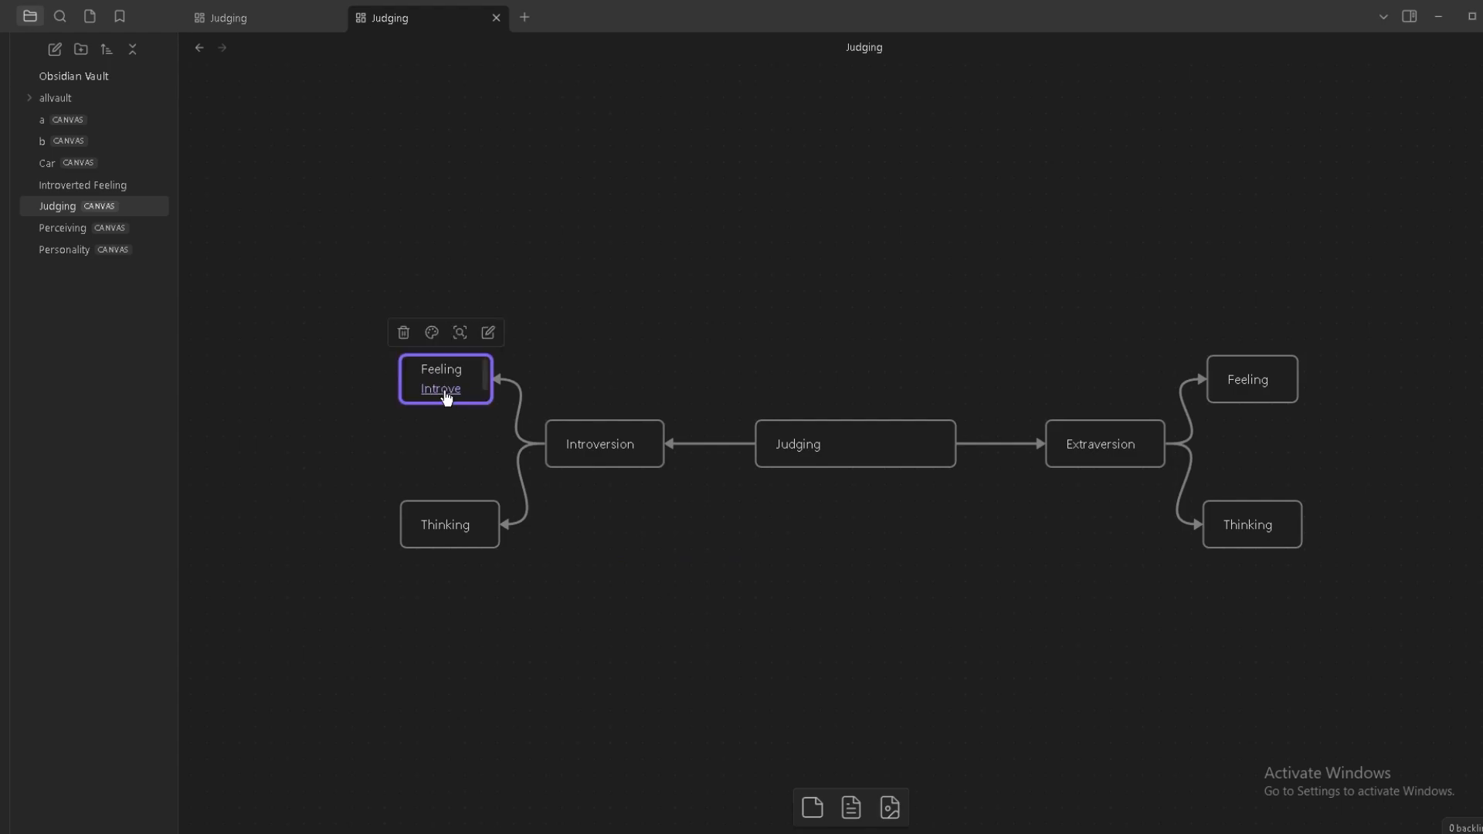
pyautogui.click(443, 390)
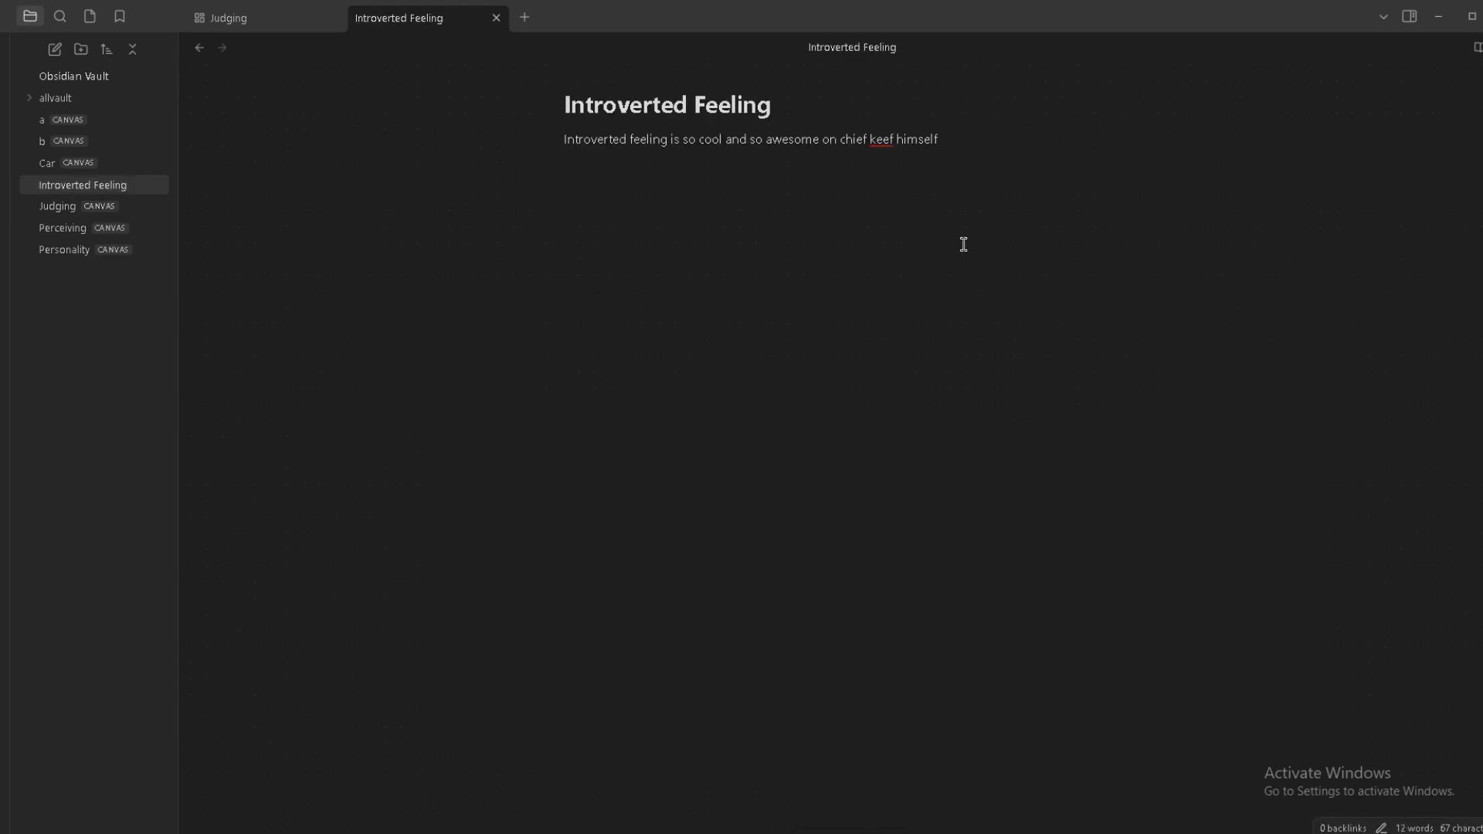